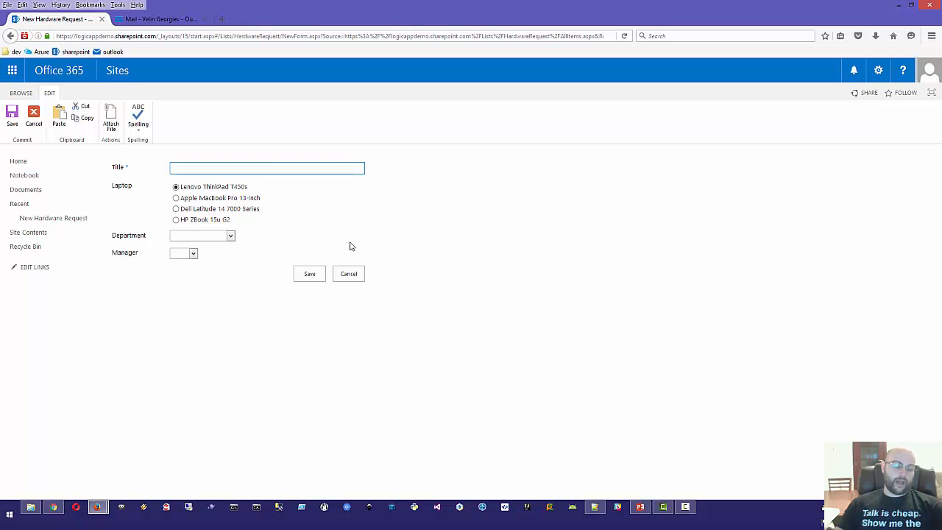
Step: Review the Department and Manager choices on the SharePoint form without picking any, then switch to Azure
click(221, 233)
click(316, 235)
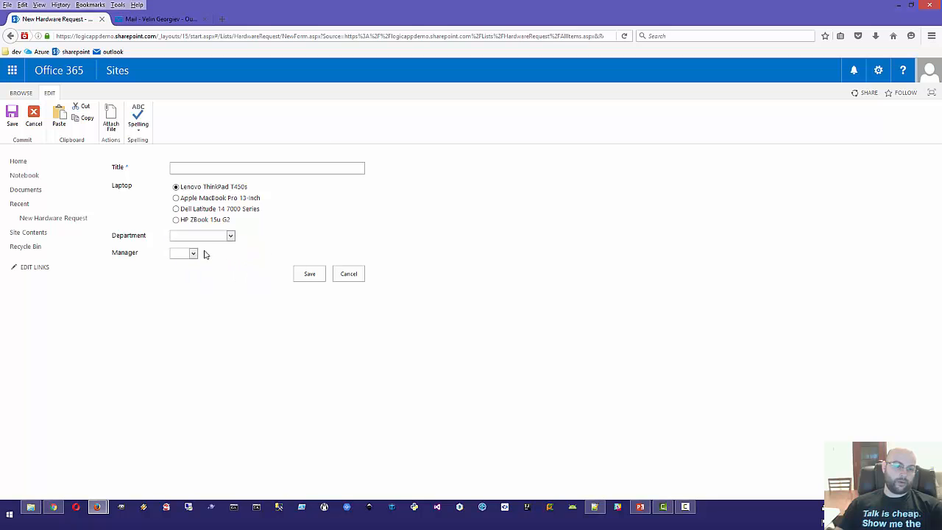
click(192, 254)
click(316, 236)
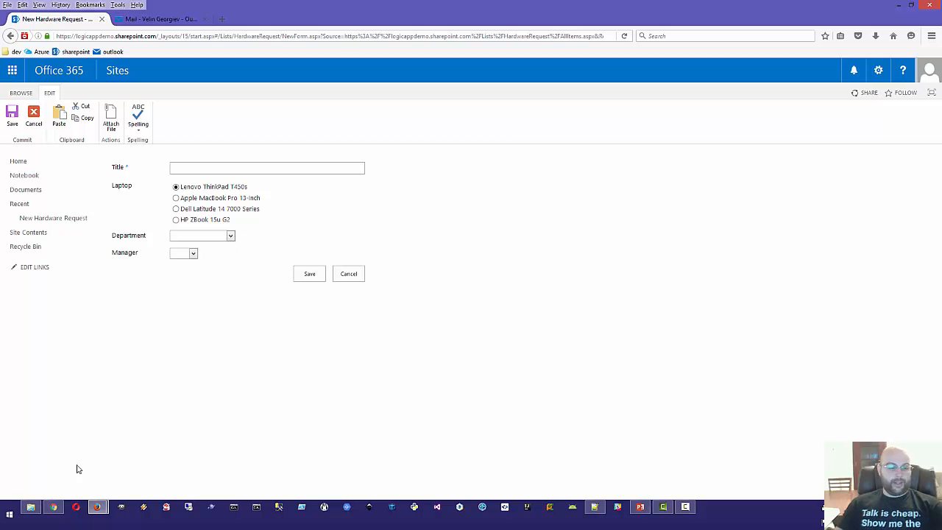
click(53, 508)
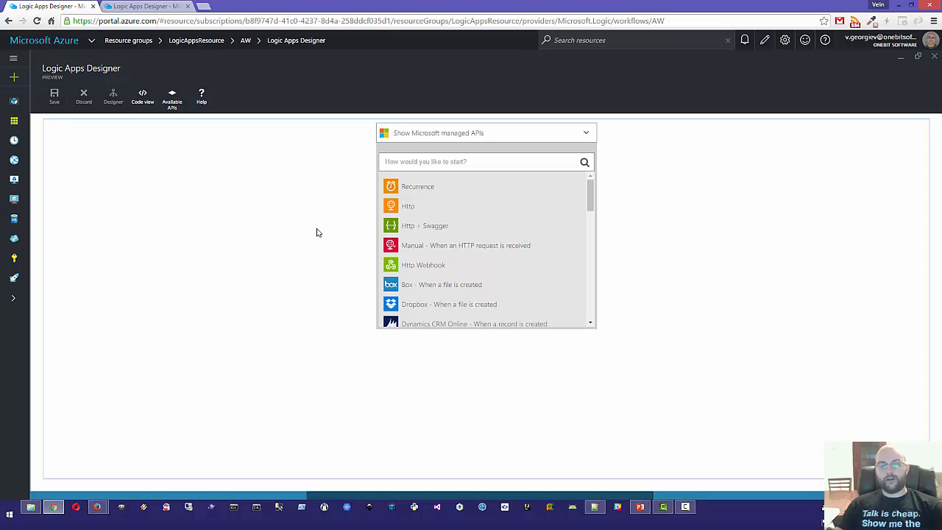
Step: Search the Marketplace for 'logic app' and open the Logic App (preview) details
click(15, 78)
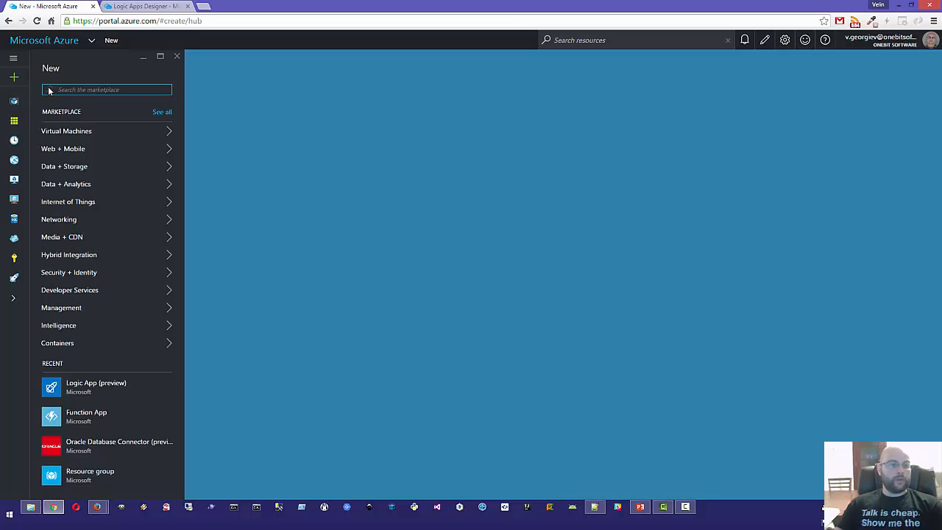
text(logic app)
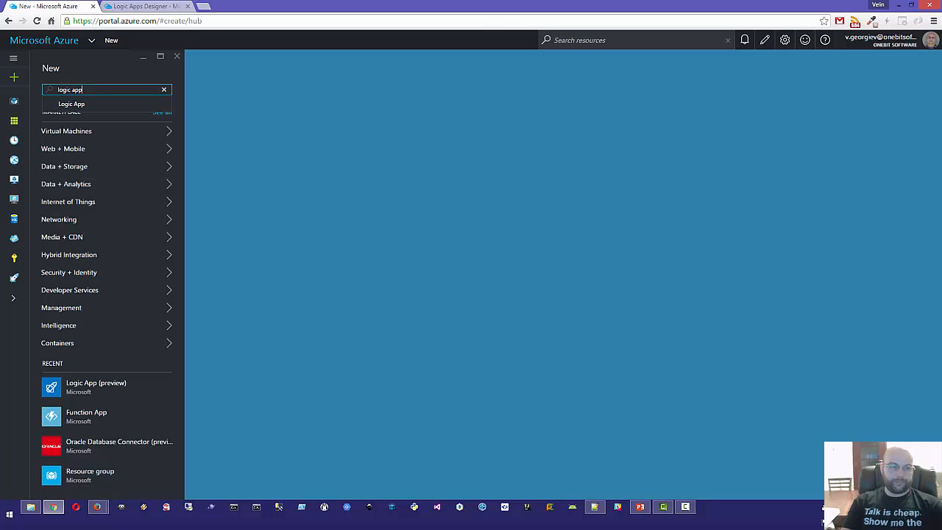
key(Return)
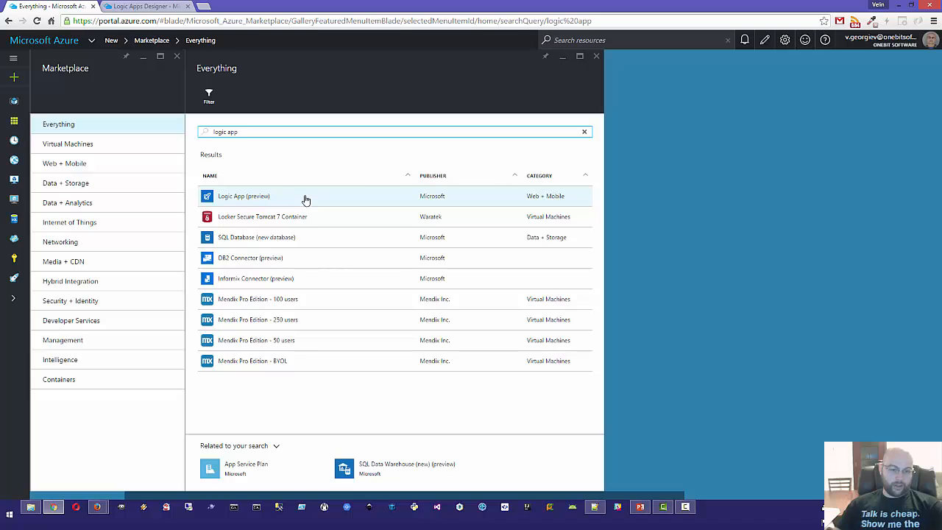
click(256, 200)
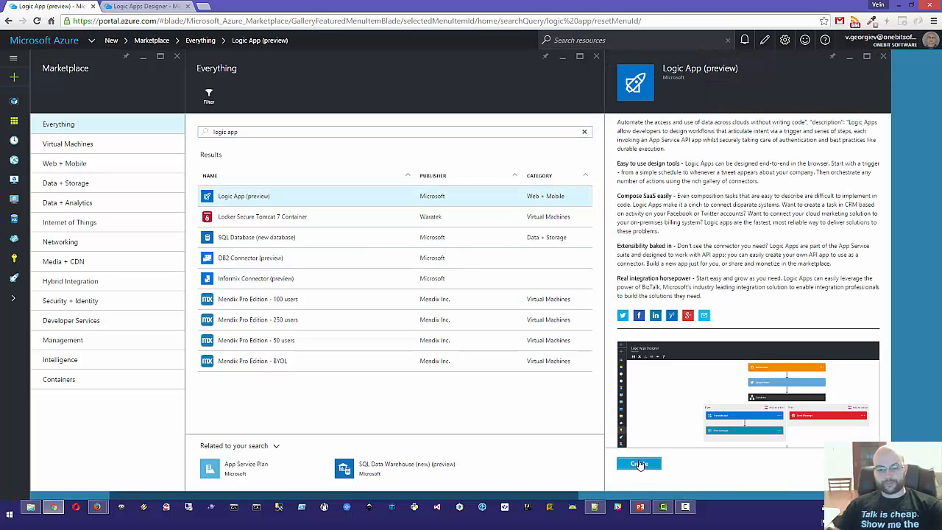
Step: Create logic app 'ApprovalWorkflow' in resource group LogicAppsResource, pinned to the dashboard
click(639, 464)
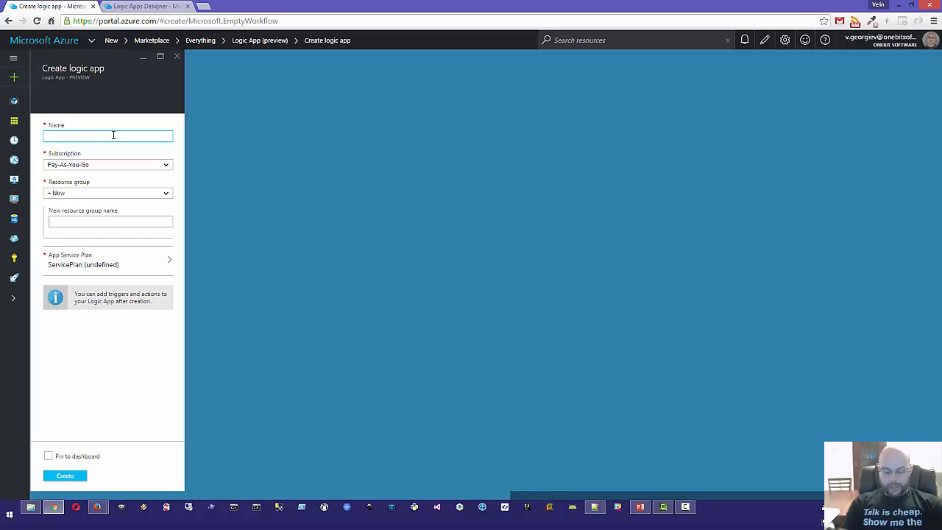
text(ApprovalWor)
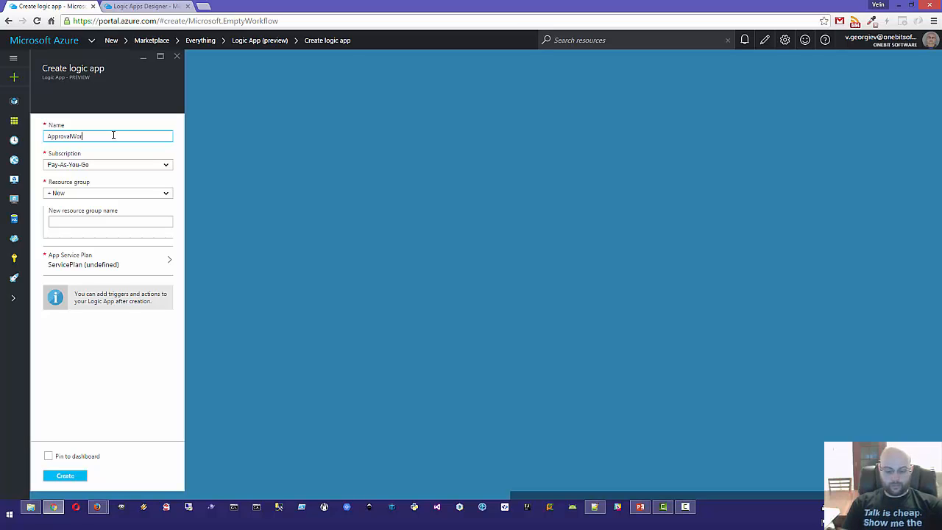
text(kflow)
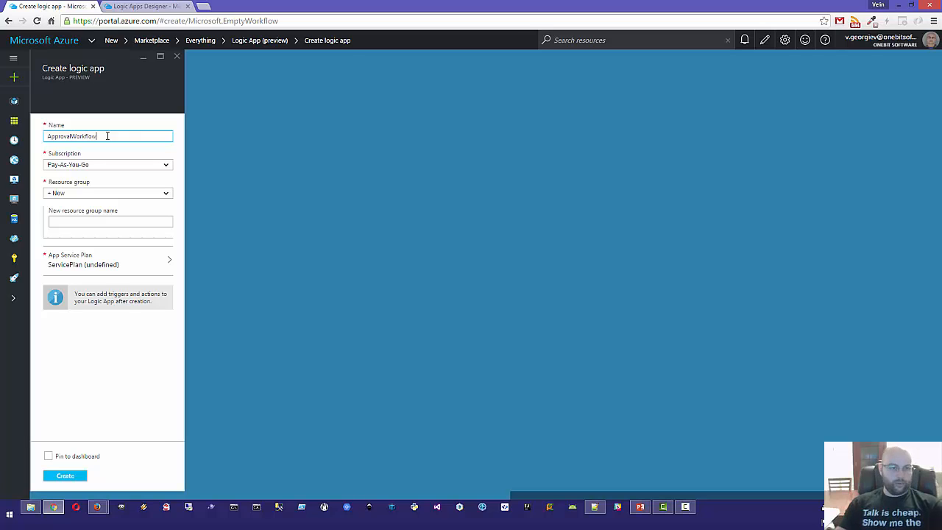
click(83, 195)
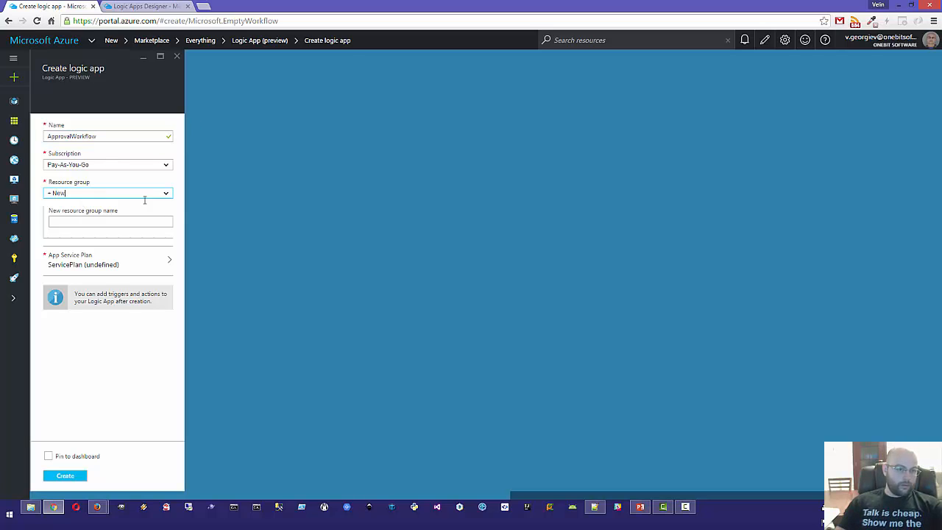
click(167, 194)
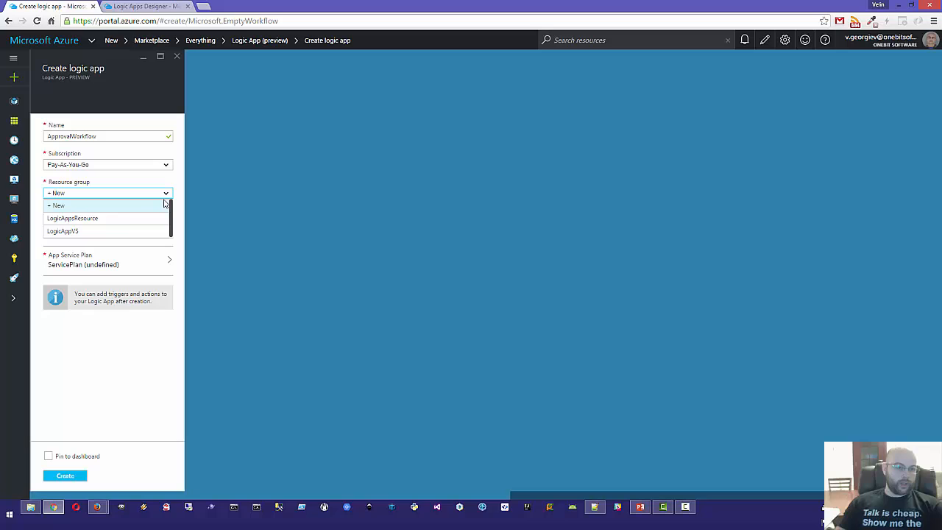
click(114, 221)
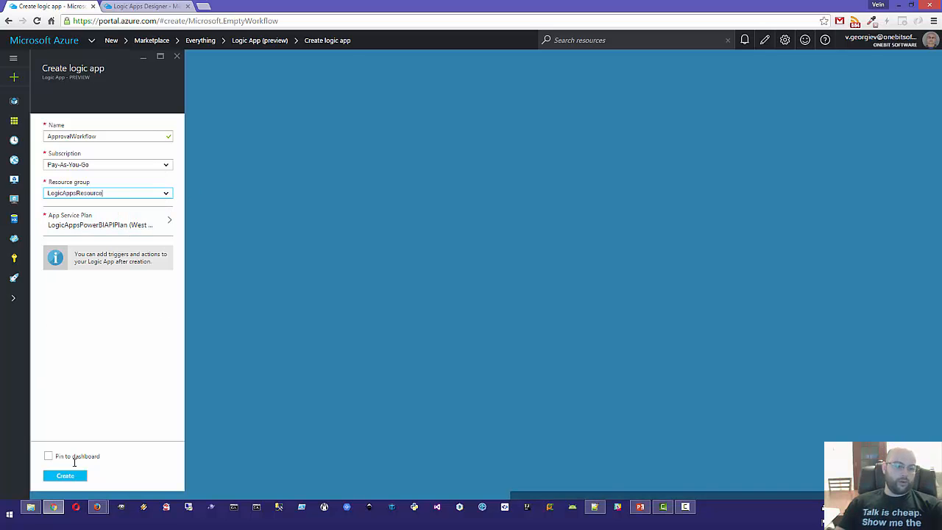
click(49, 461)
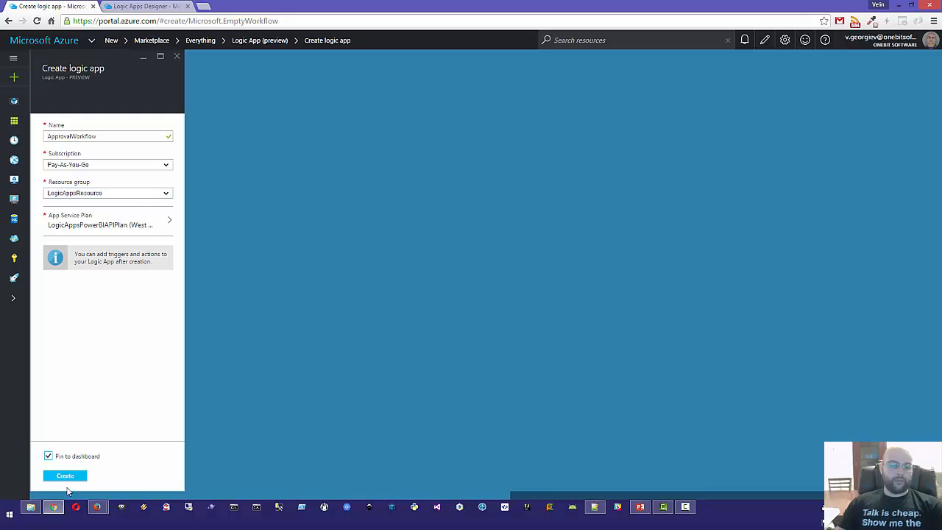
click(63, 476)
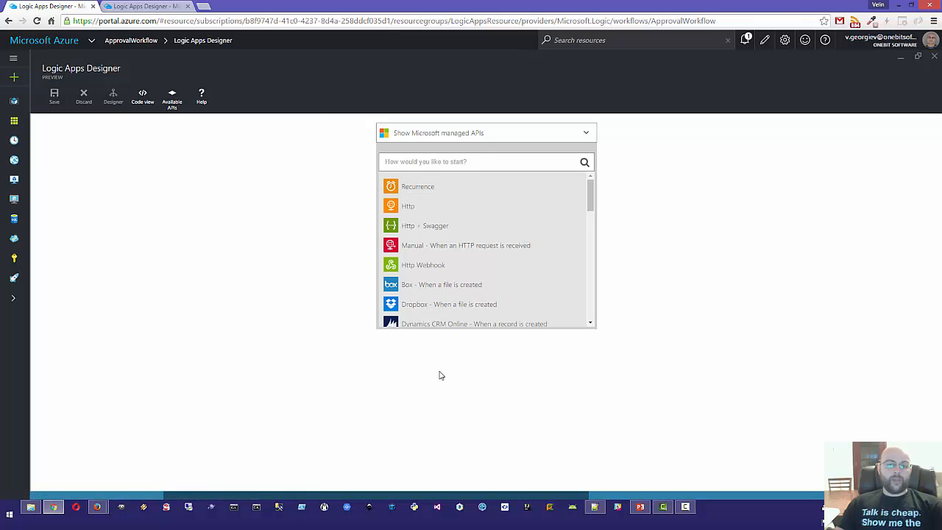
scroll(516, 243, down, 10)
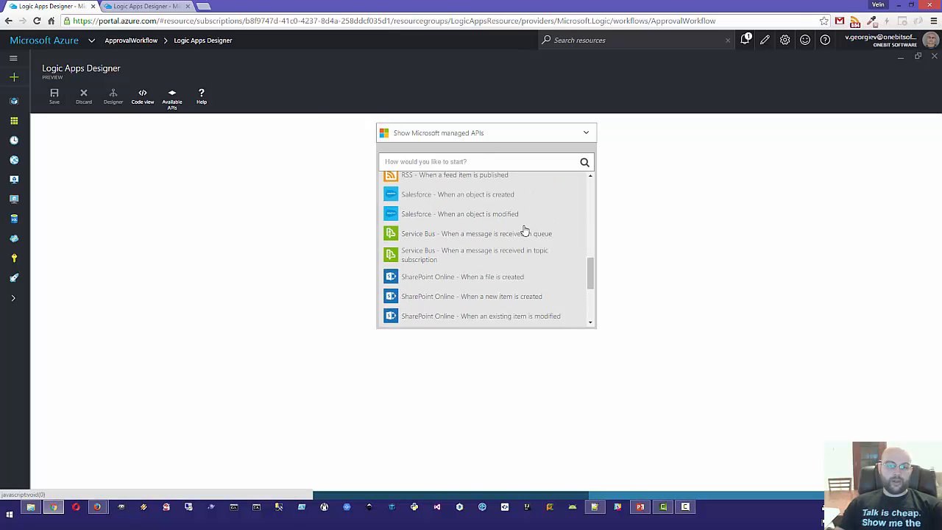
scroll(525, 231, up, 10)
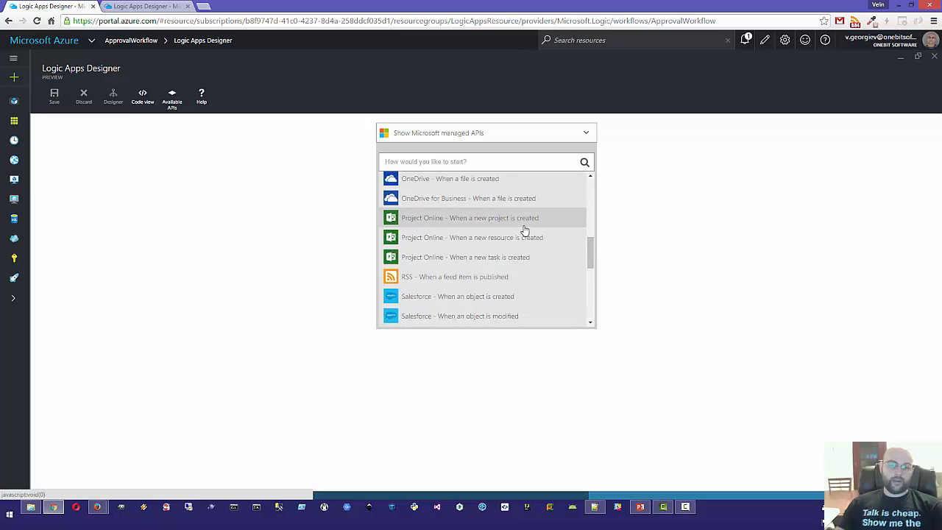
scroll(503, 234, down, 4)
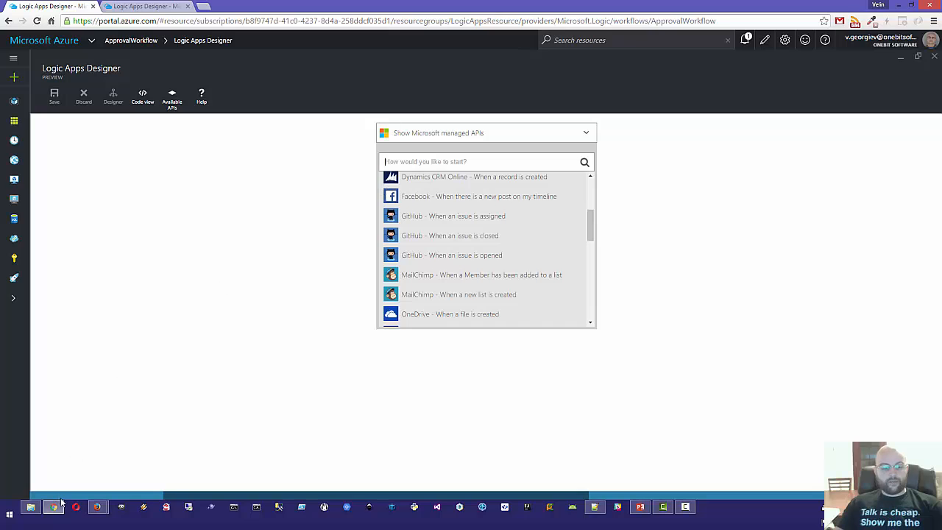
mouse_move(101, 508)
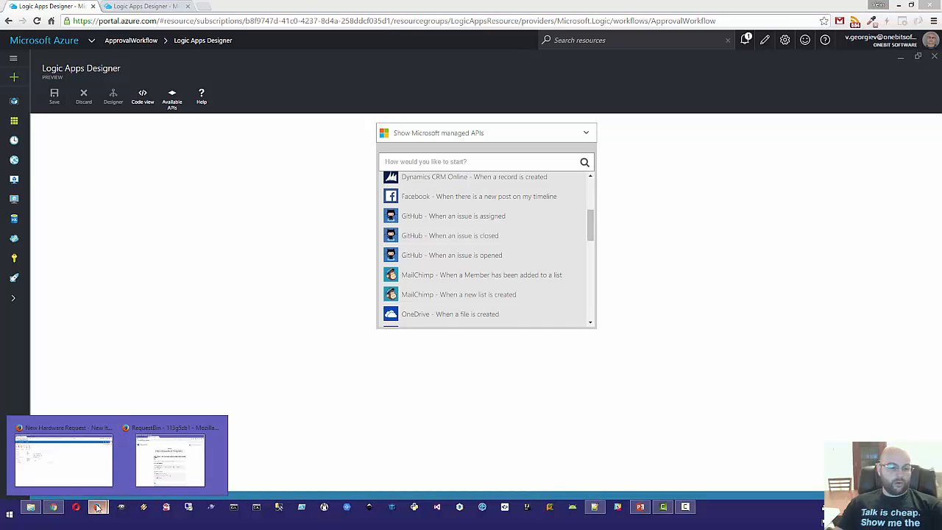
click(63, 455)
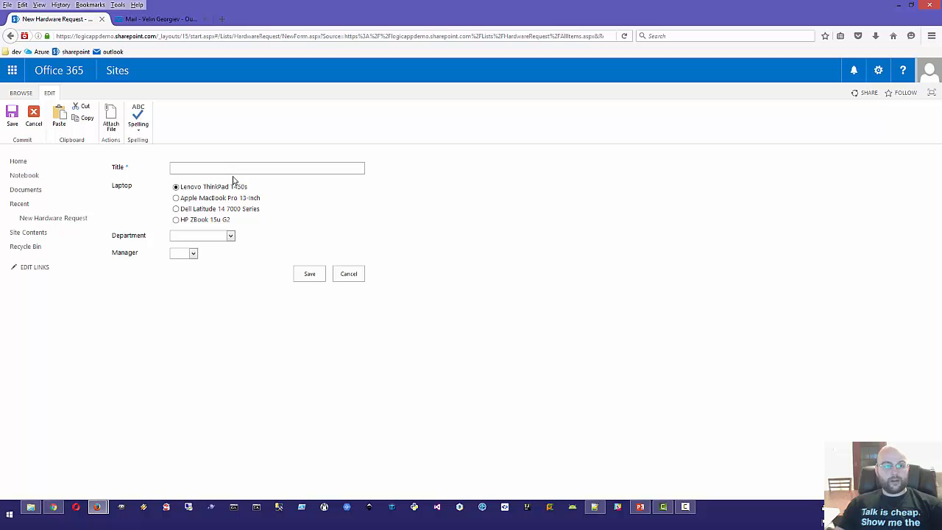
key(alt+Tab)
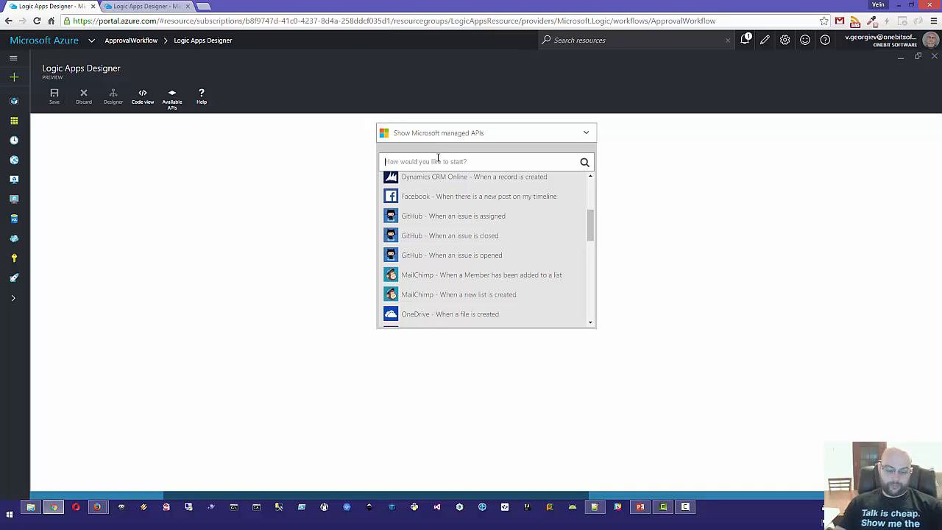
Step: Search triggers for 'sharepoint' and pick SharePoint Online – When a new item is created
text(sharepoint)
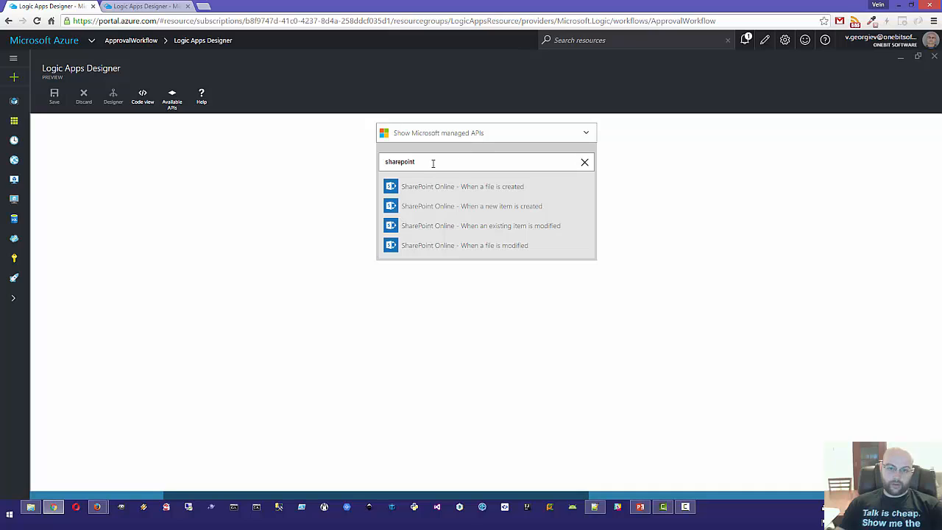
drag(432, 163, 372, 160)
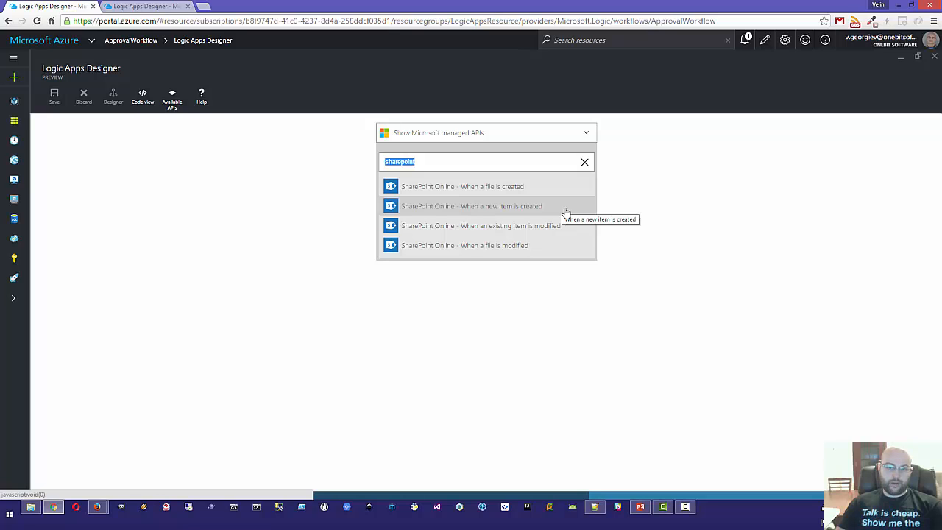
click(469, 208)
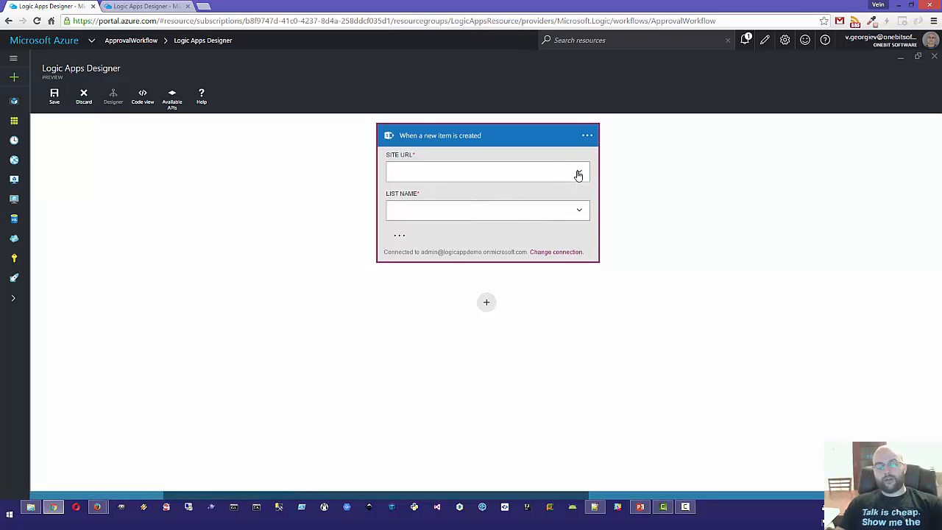
Step: Copy the logicappdemo SharePoint site address into the trigger's Site URL field
key(alt+Tab)
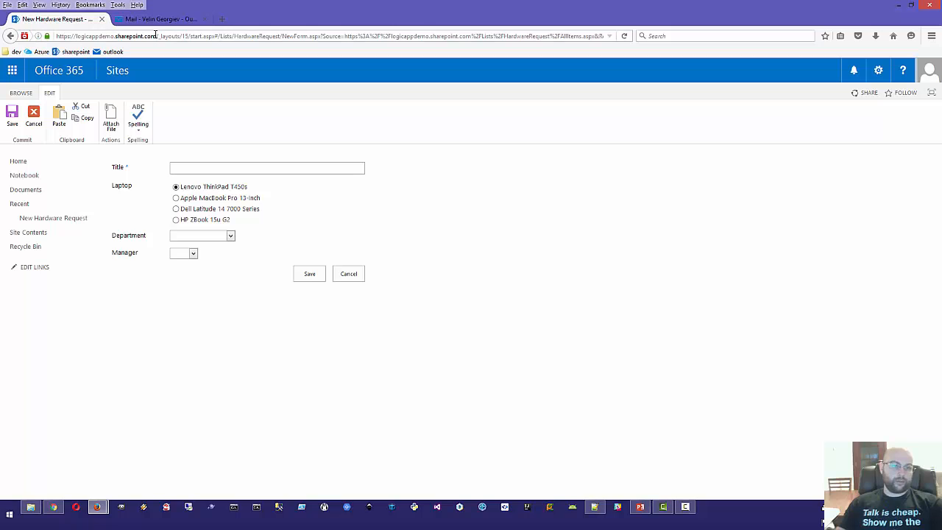
drag(155, 38, 51, 37)
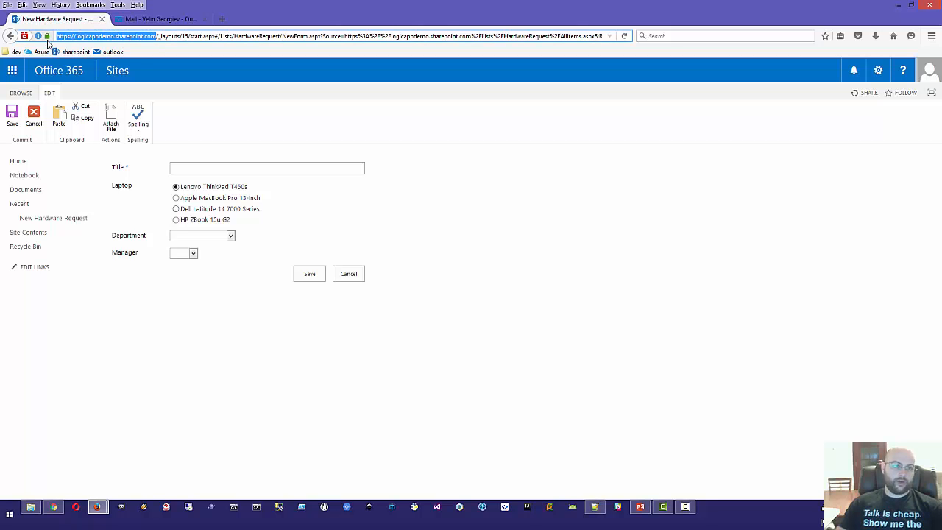
key(ctrl+c)
key(alt+Tab)
click(469, 168)
key(ctrl+v)
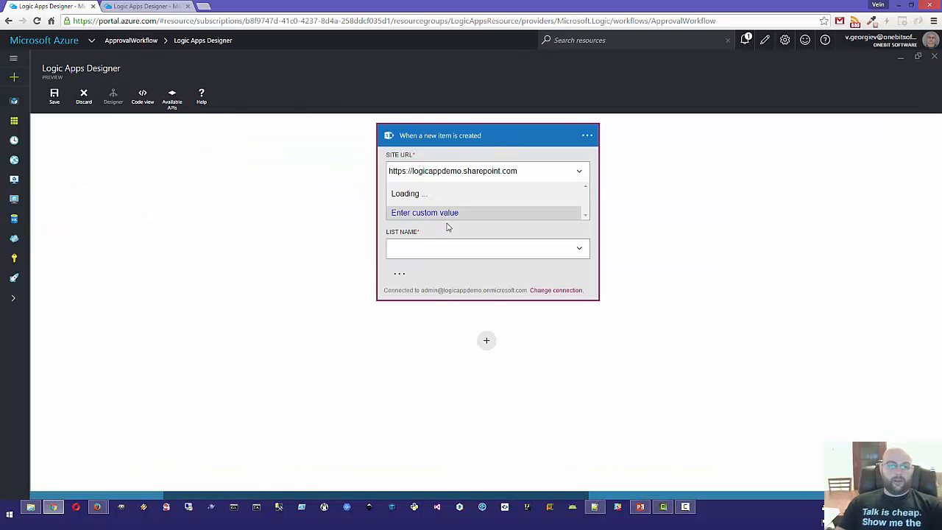
click(501, 249)
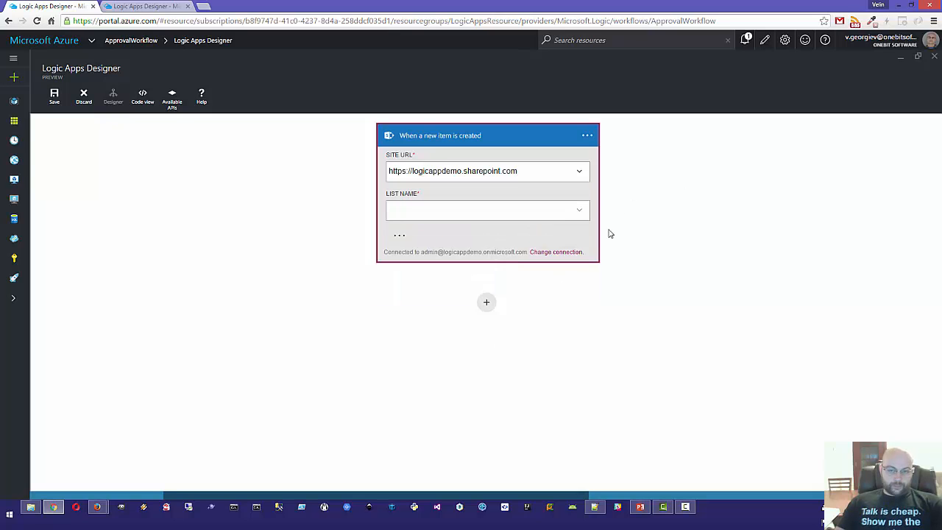
Step: Keep the existing SharePoint connection and set List Name to New Hardware Request
click(545, 252)
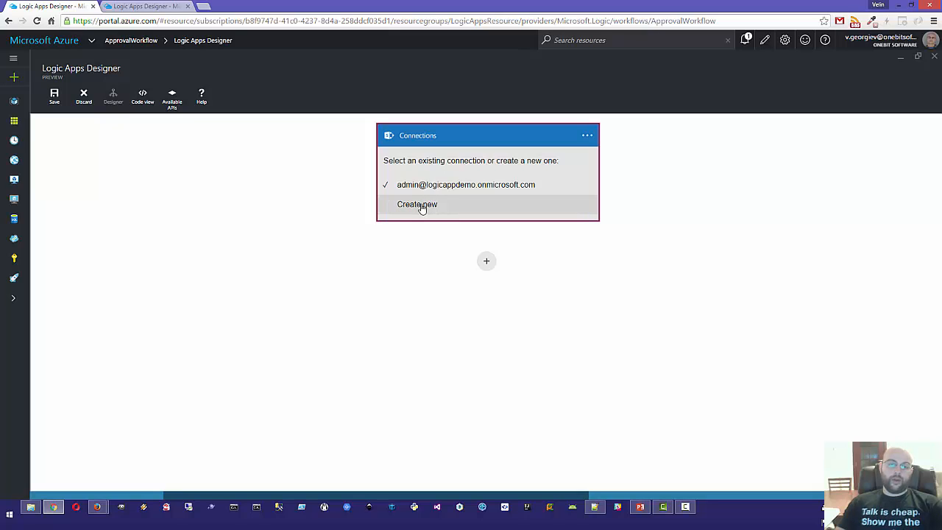
click(466, 184)
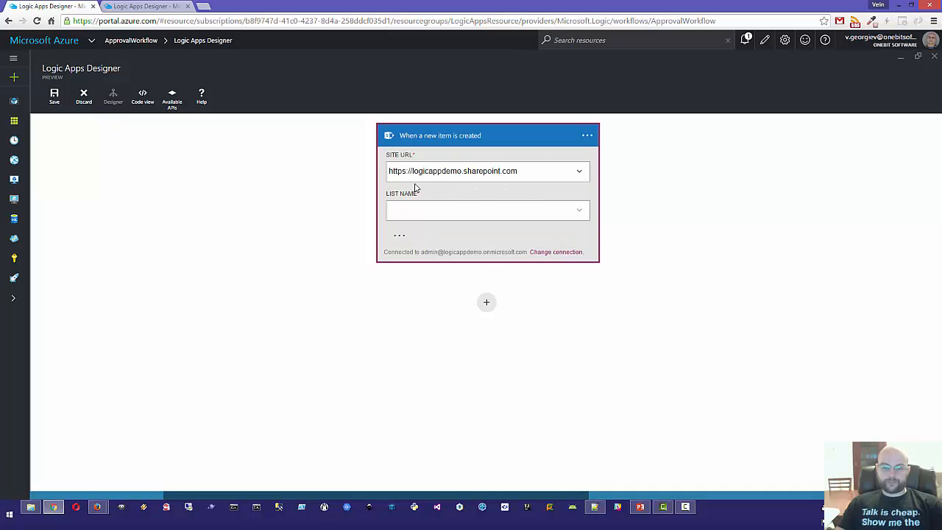
click(534, 174)
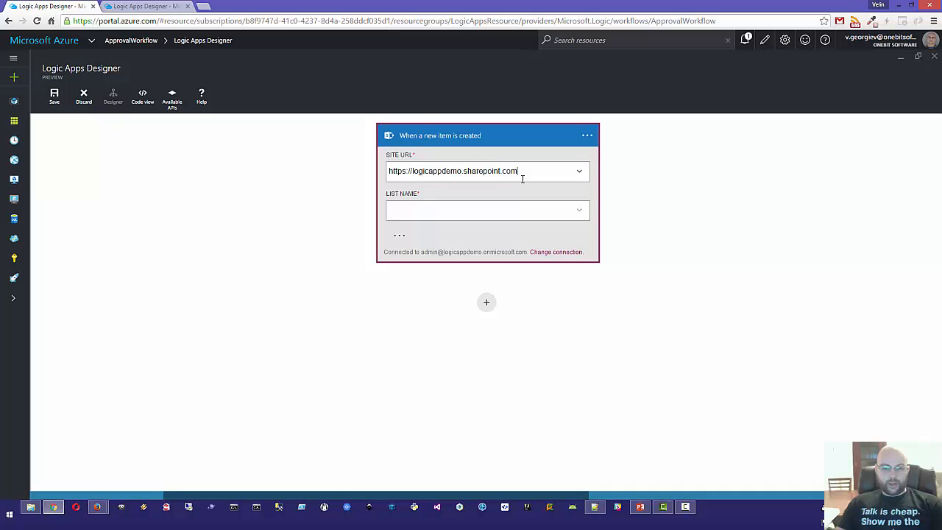
click(581, 211)
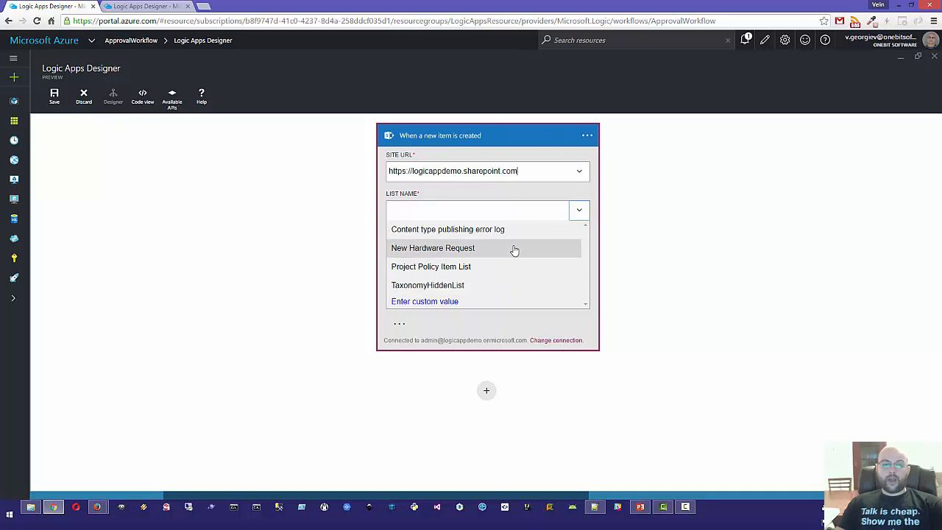
click(418, 249)
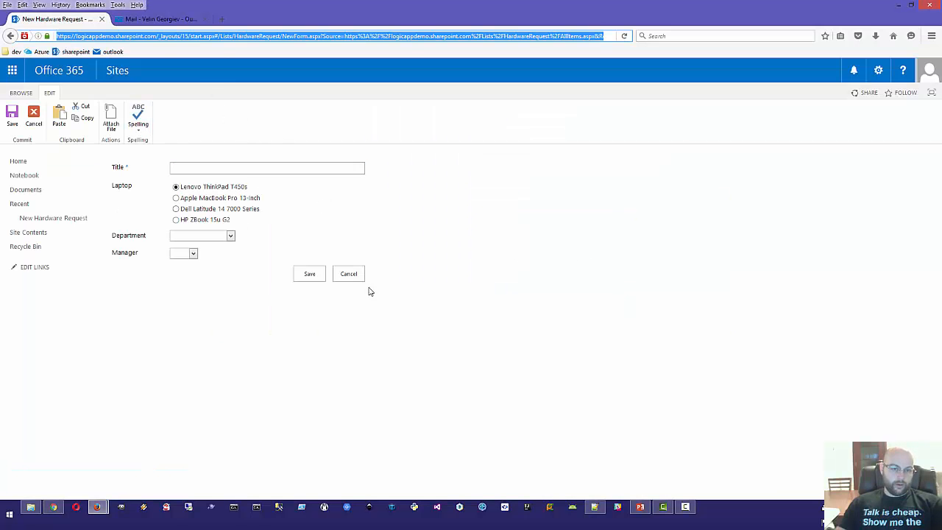
Step: Confirm the New Hardware Request list name on the SharePoint page, then return to the designer
click(349, 276)
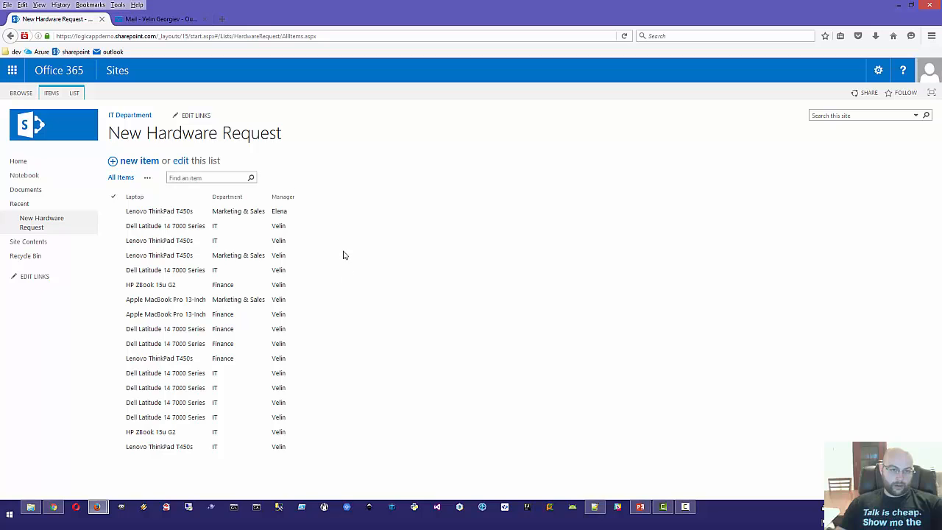
drag(310, 128, 95, 137)
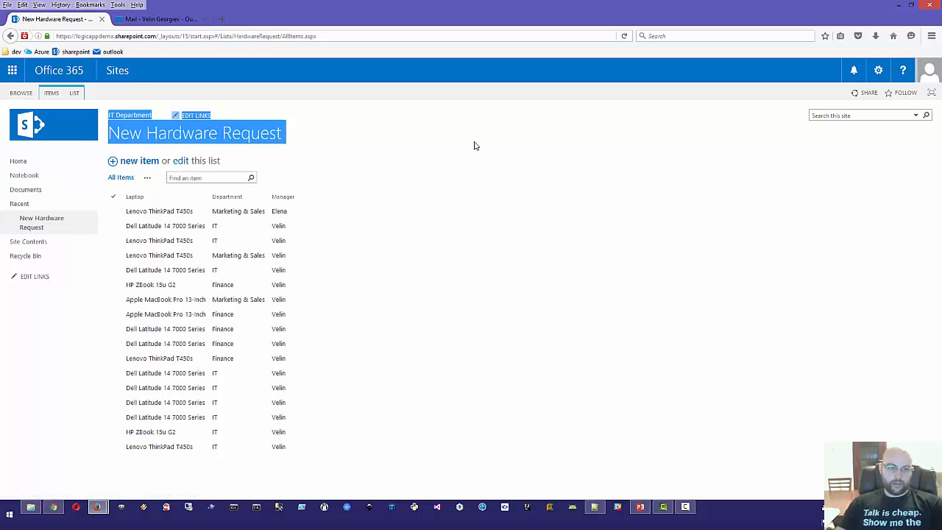
click(417, 225)
key(alt+Tab)
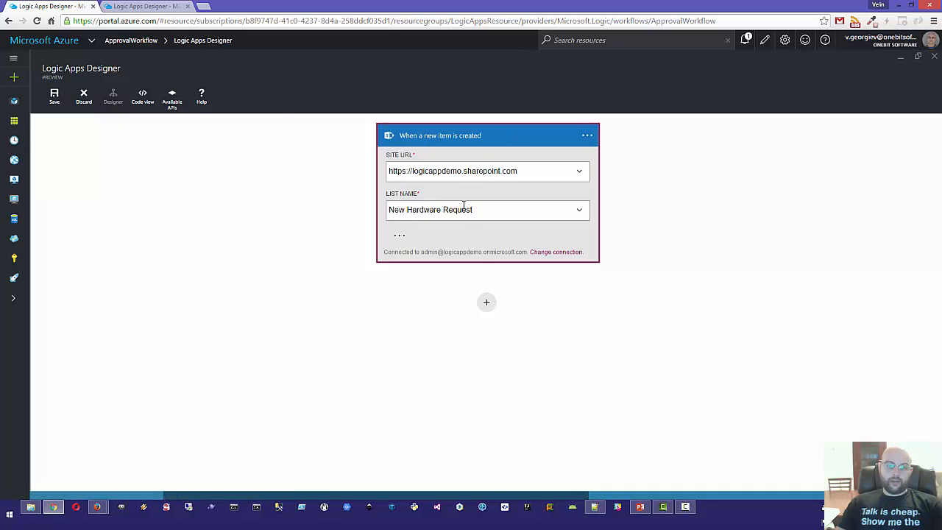
click(460, 135)
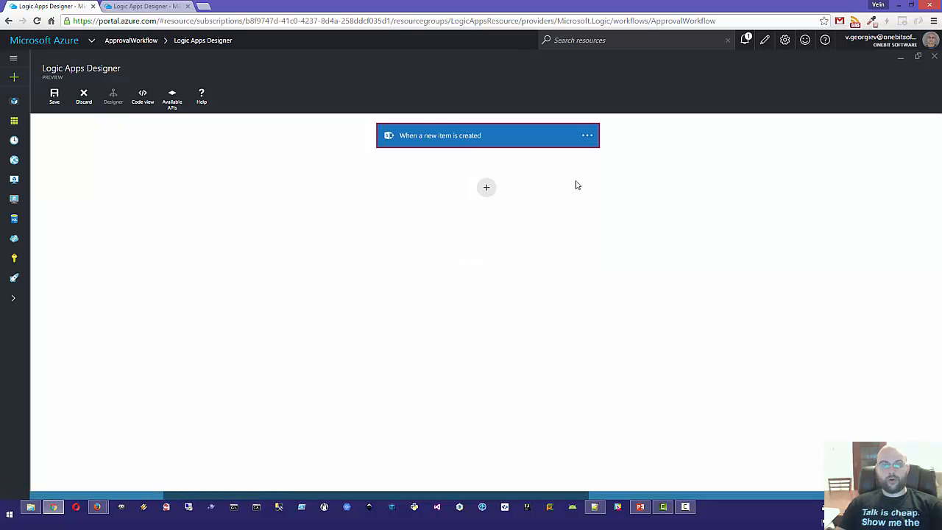
key(alt+Tab)
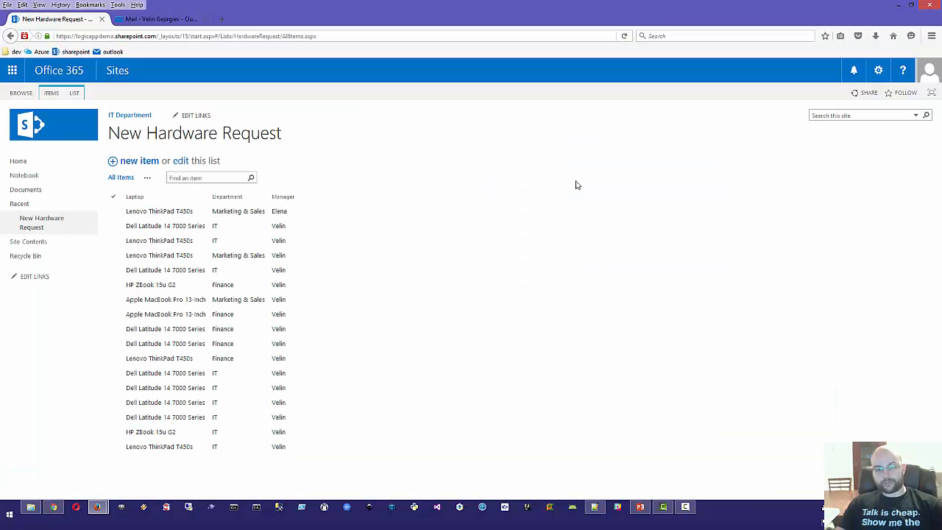
click(134, 161)
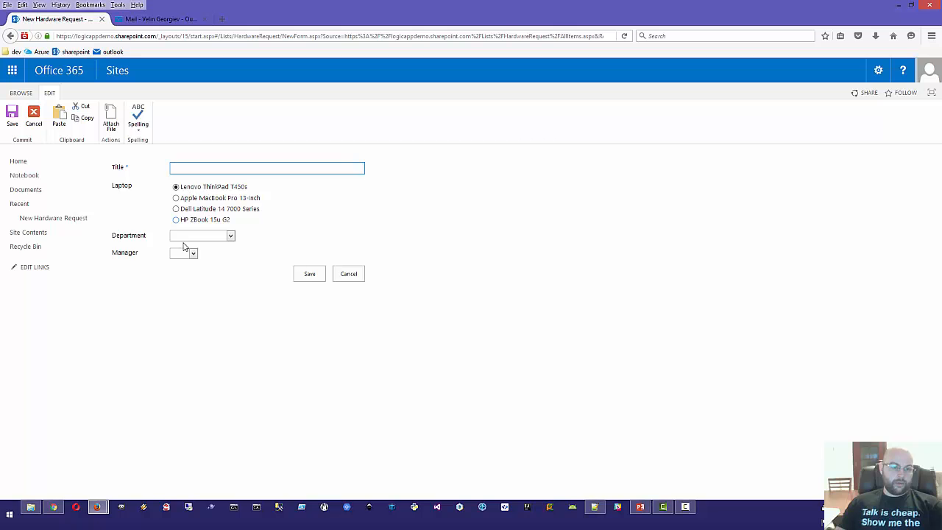
drag(107, 258, 138, 253)
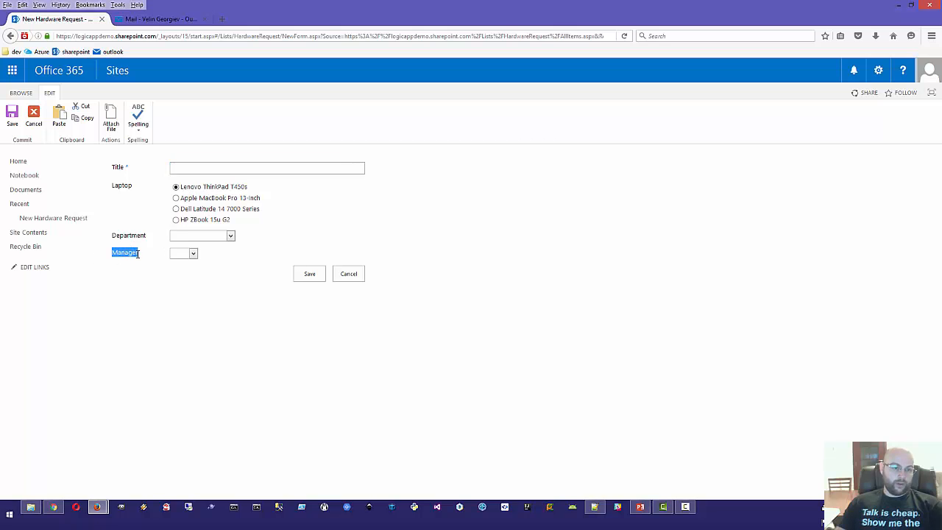
click(151, 282)
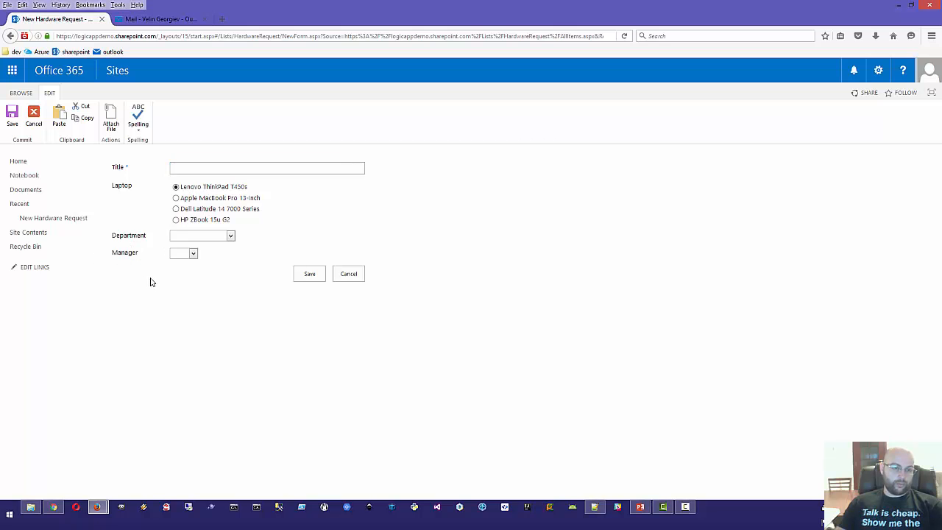
click(194, 254)
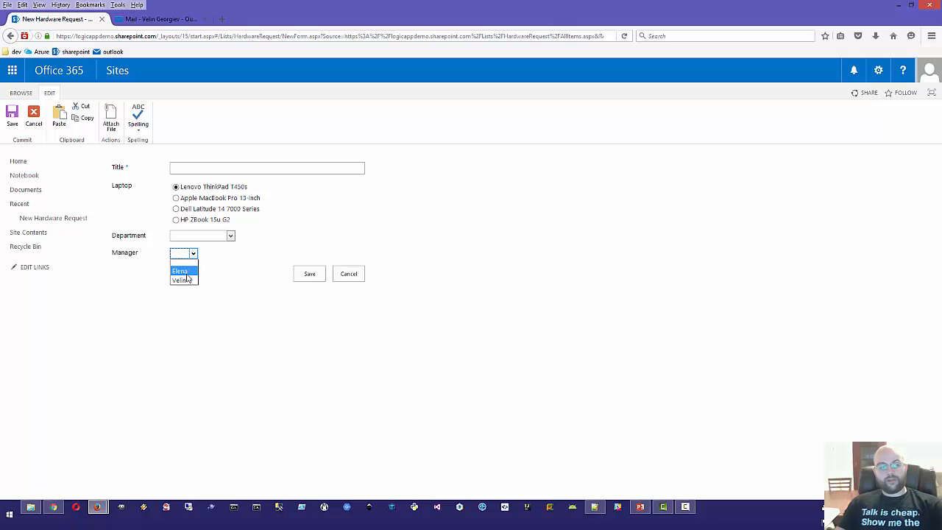
click(238, 272)
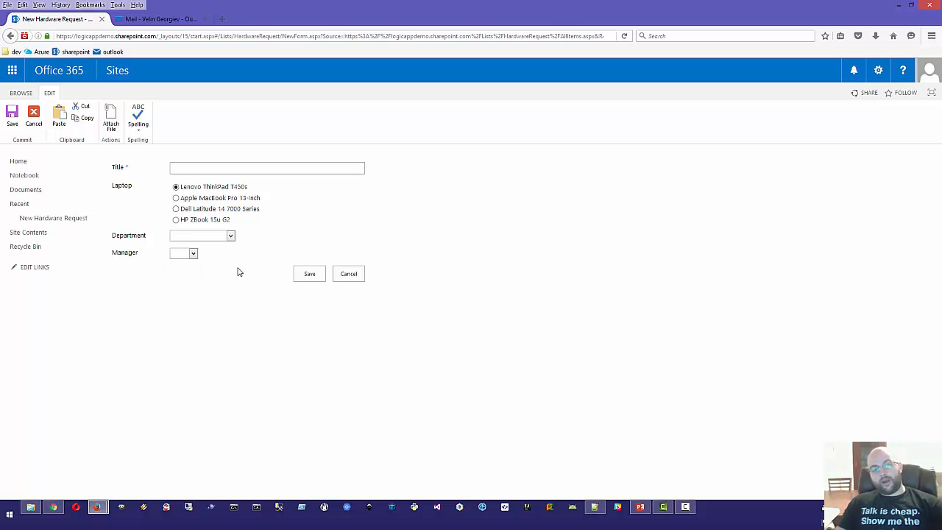
key(alt+Tab)
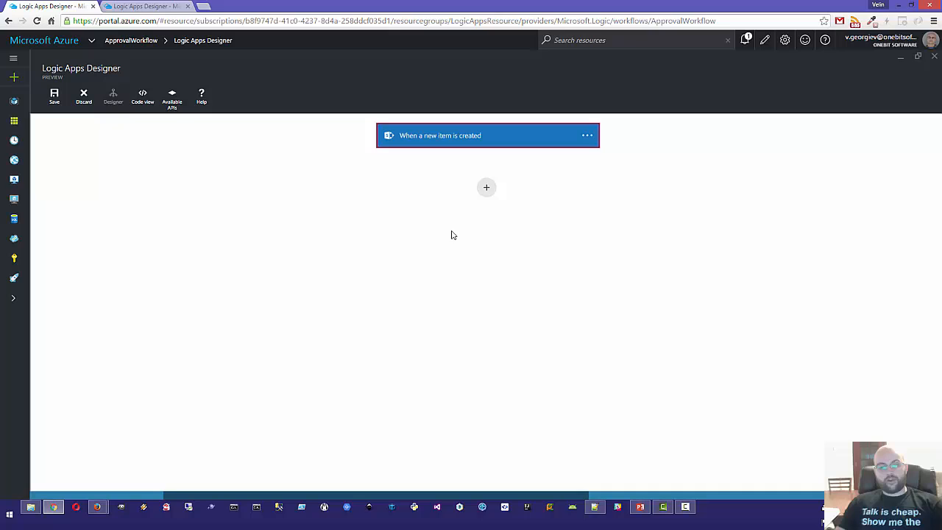
Step: Add a condition after the trigger that tests the item's Manager field
click(486, 187)
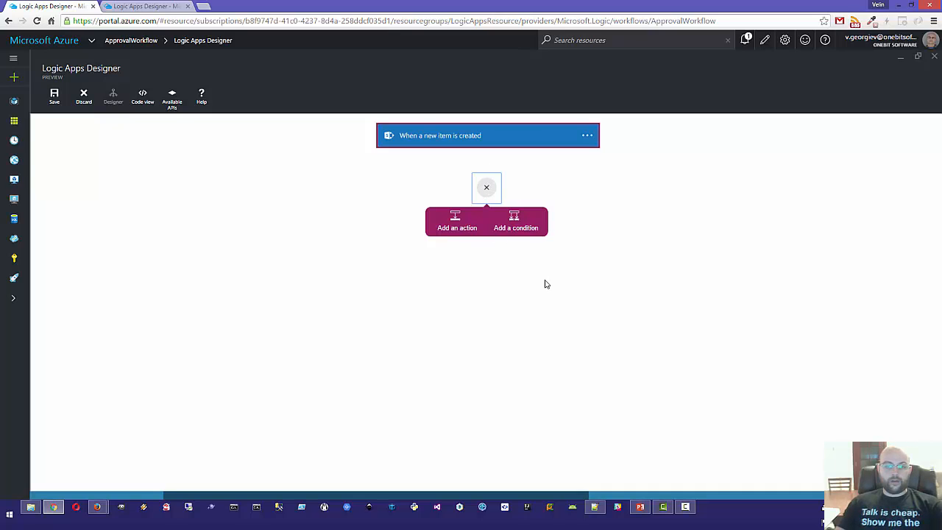
click(514, 218)
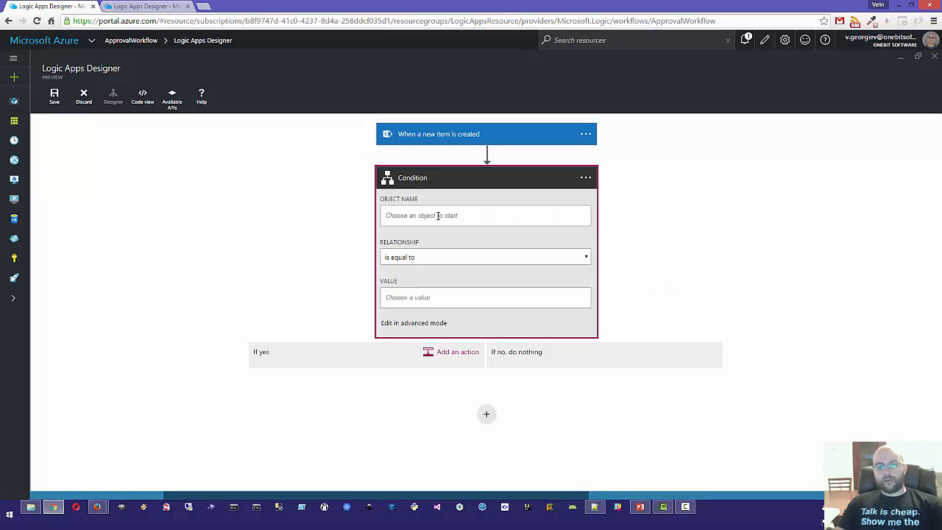
click(438, 216)
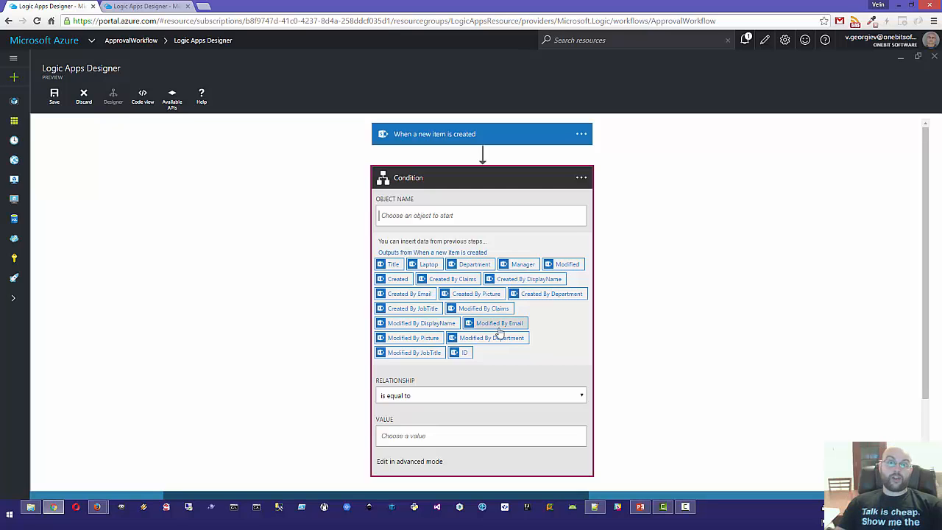
click(520, 267)
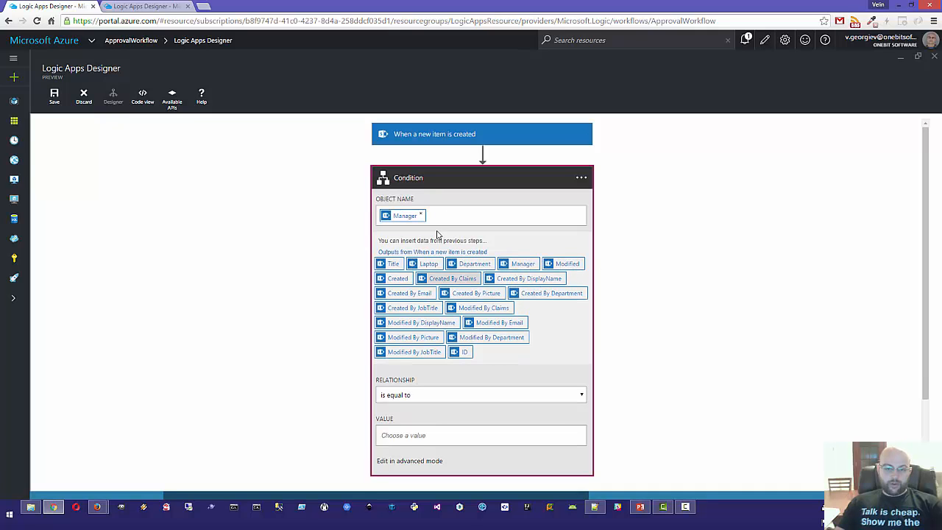
Step: Enter the manager's name as the 'is equal to' value, checking it on the SharePoint form
click(405, 437)
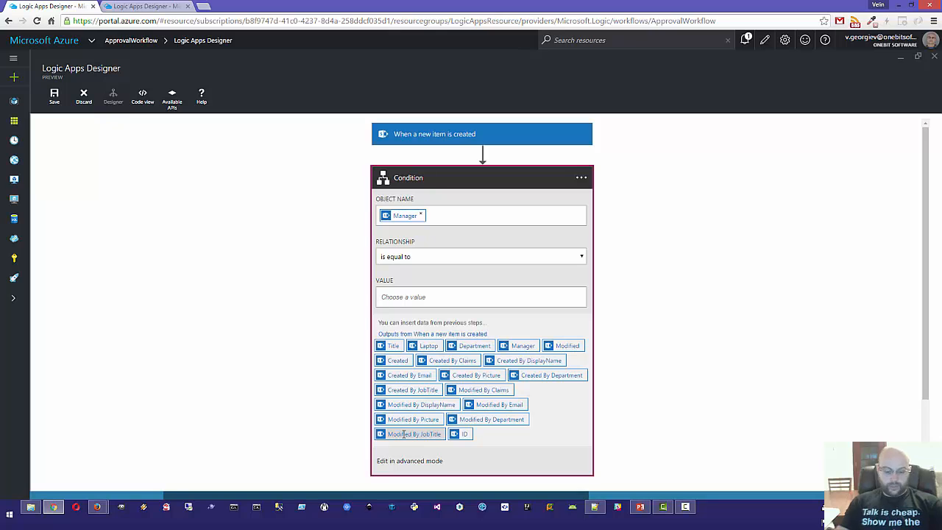
text(veli)
key(alt+Tab)
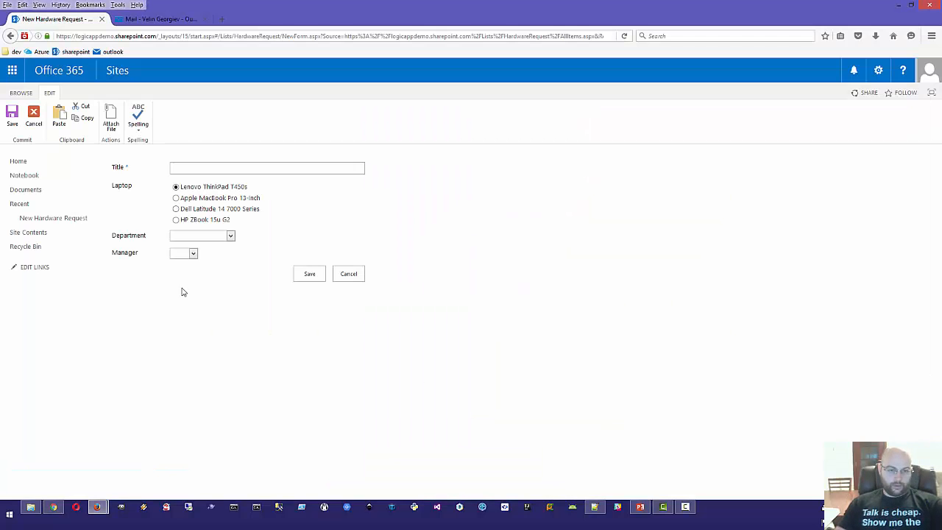
click(181, 255)
click(327, 244)
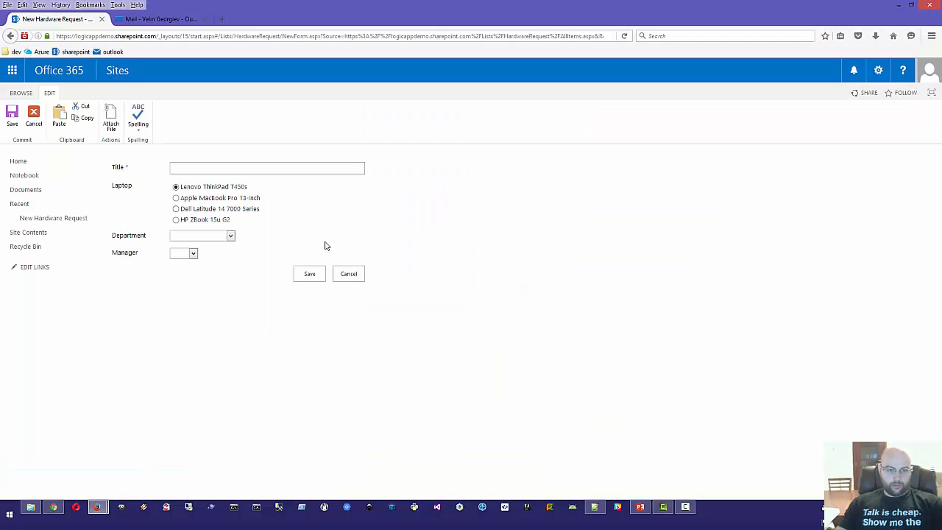
key(alt+Tab)
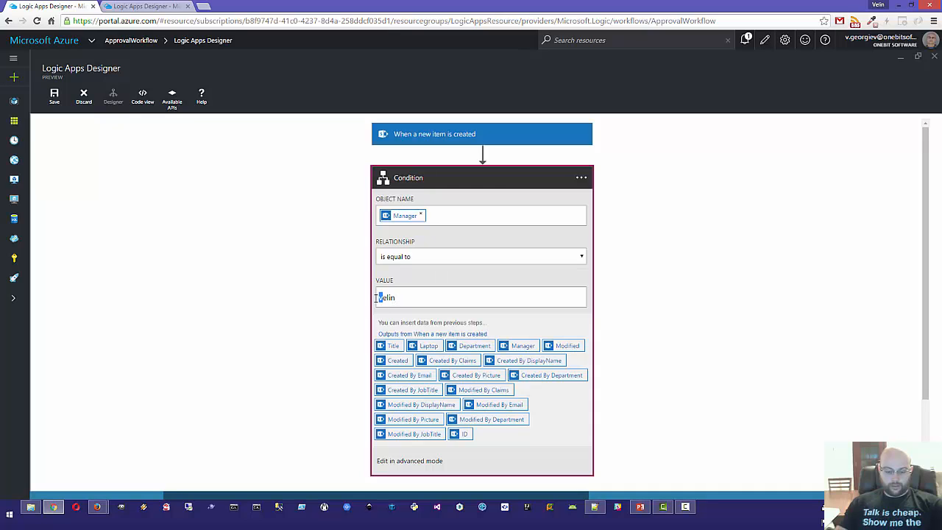
text(V)
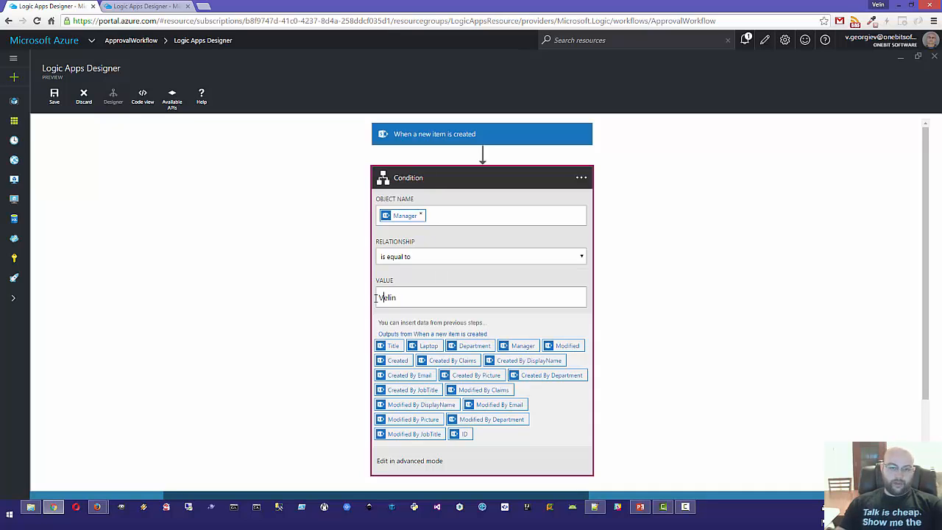
click(410, 177)
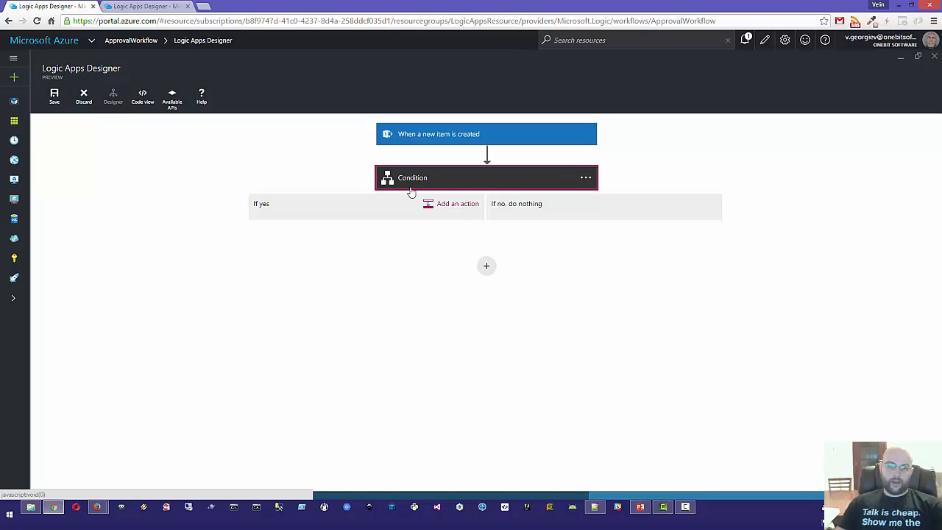
Step: Open the If yes branch's action picker and browse the available actions
drag(267, 205, 256, 211)
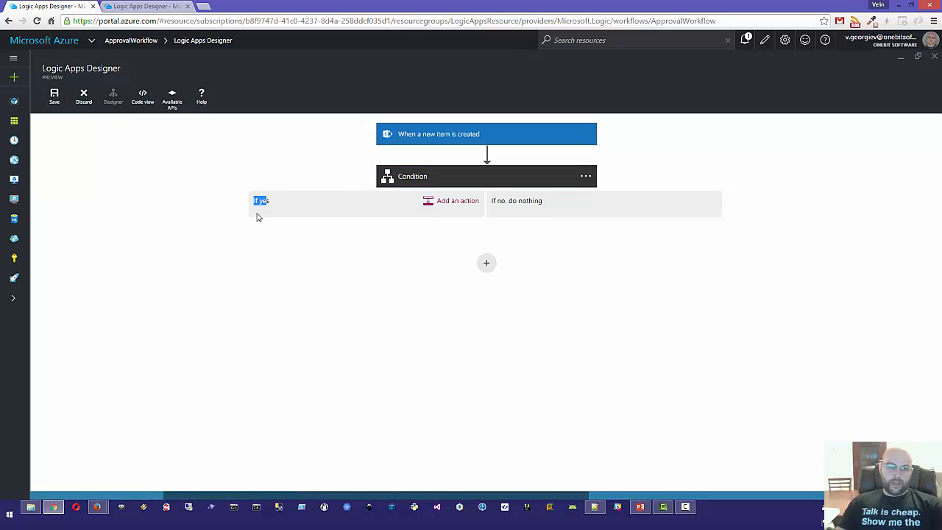
click(449, 203)
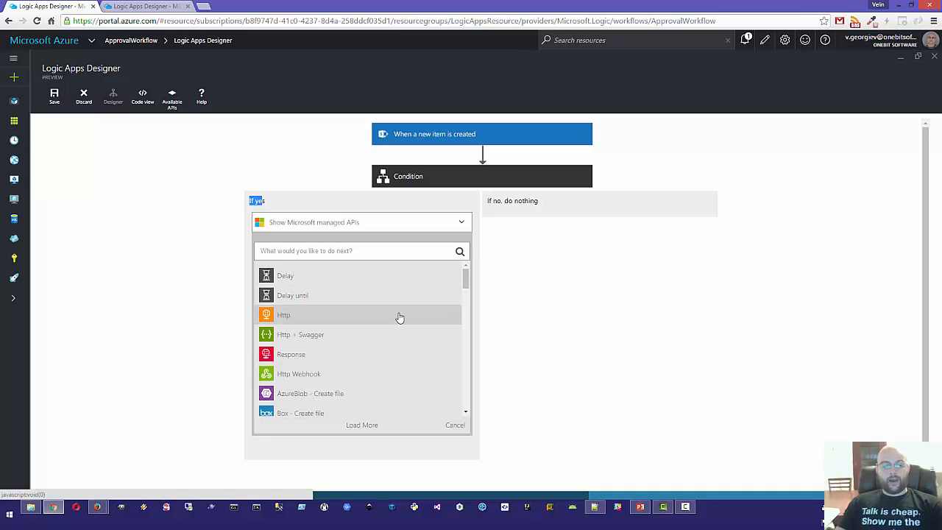
click(287, 251)
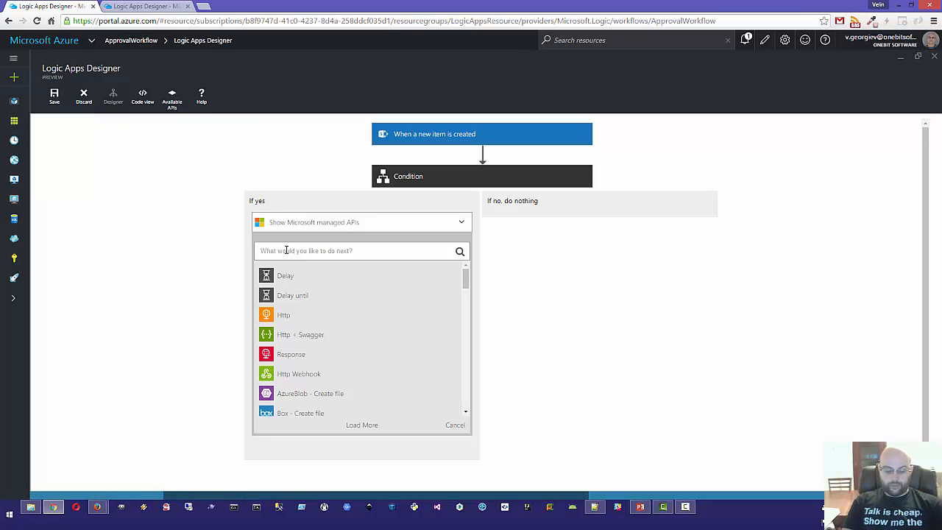
text(outlook)
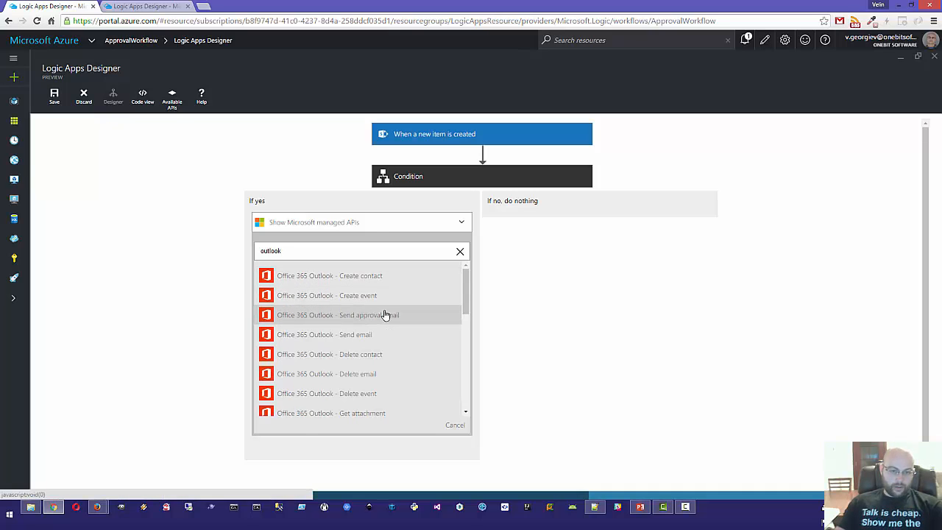
scroll(385, 315, down, 10)
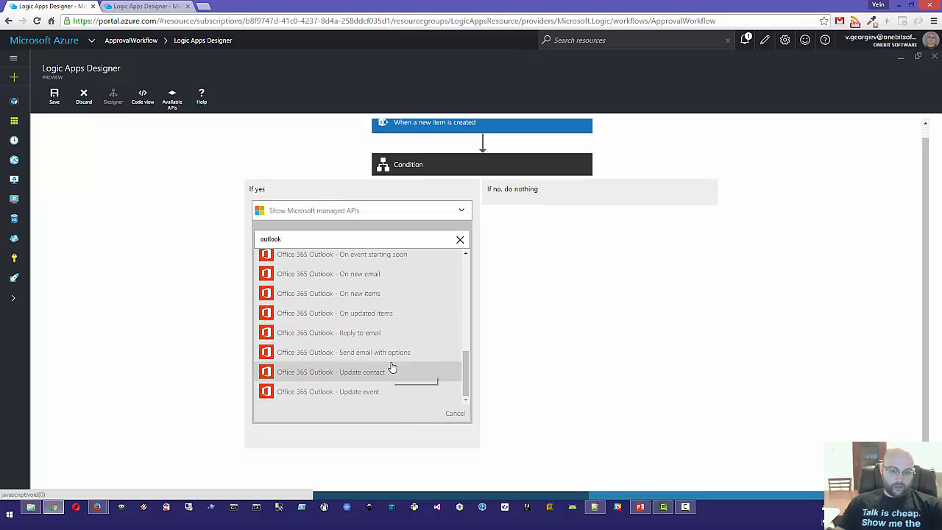
scroll(392, 368, up, 10)
click(455, 413)
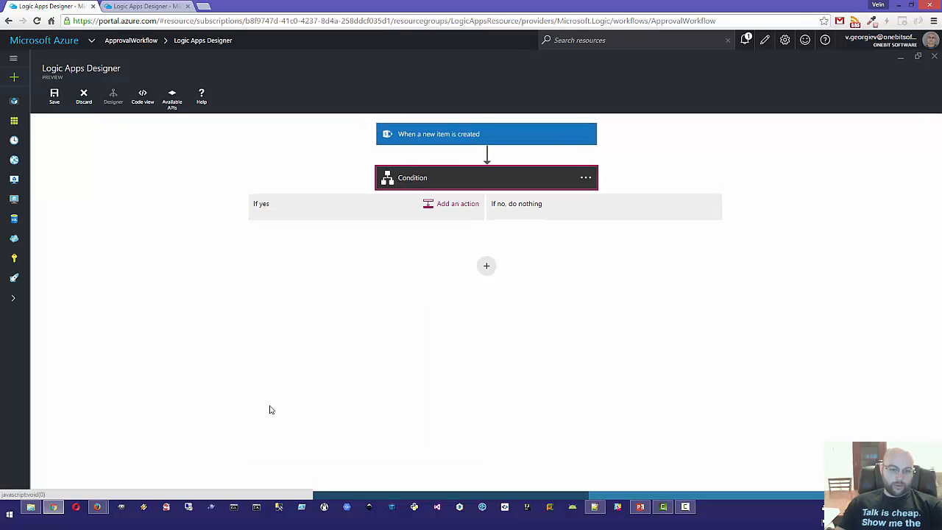
Step: Reopen the If yes action picker and filter it down to Office 365 Outlook actions
click(451, 205)
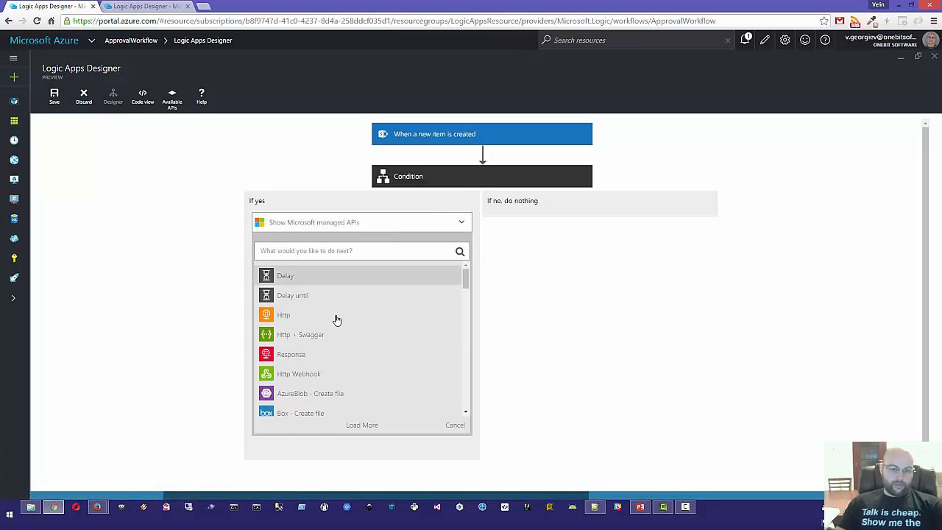
scroll(349, 326, down, 5)
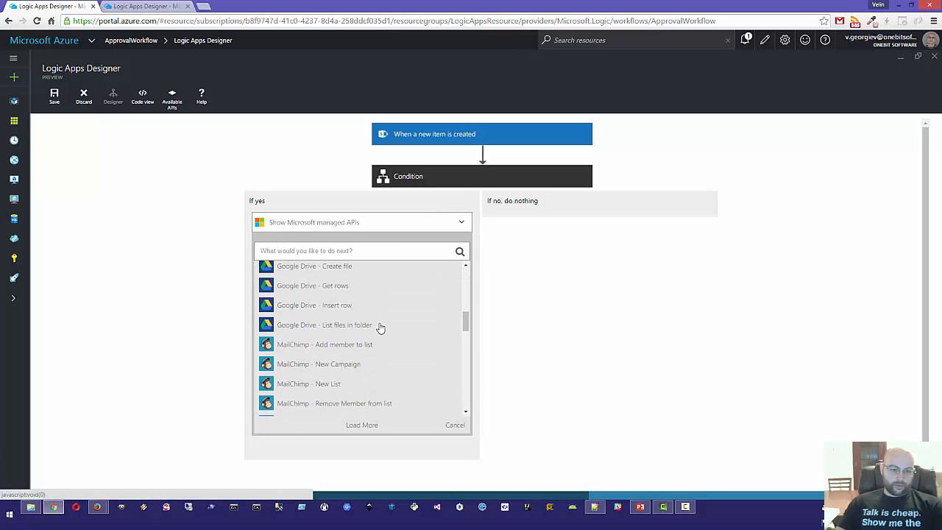
scroll(380, 309, up, 1)
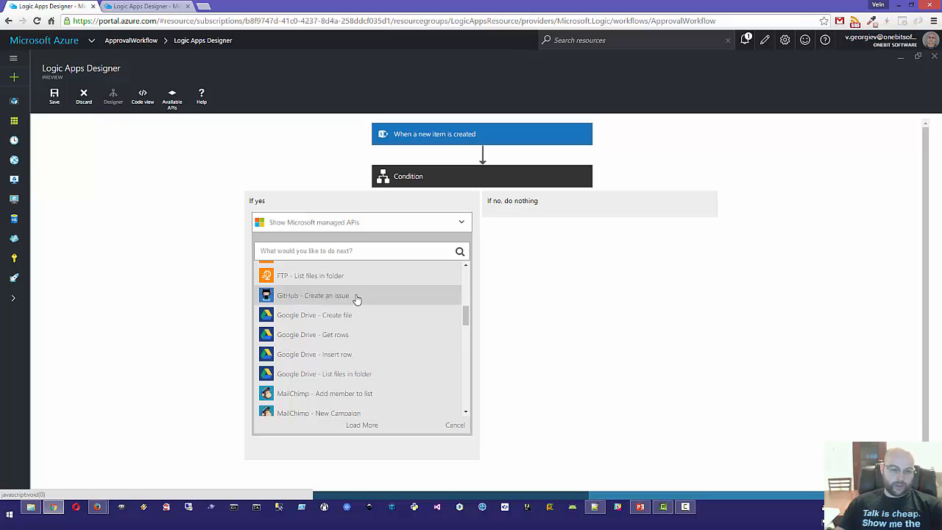
scroll(356, 298, down, 6)
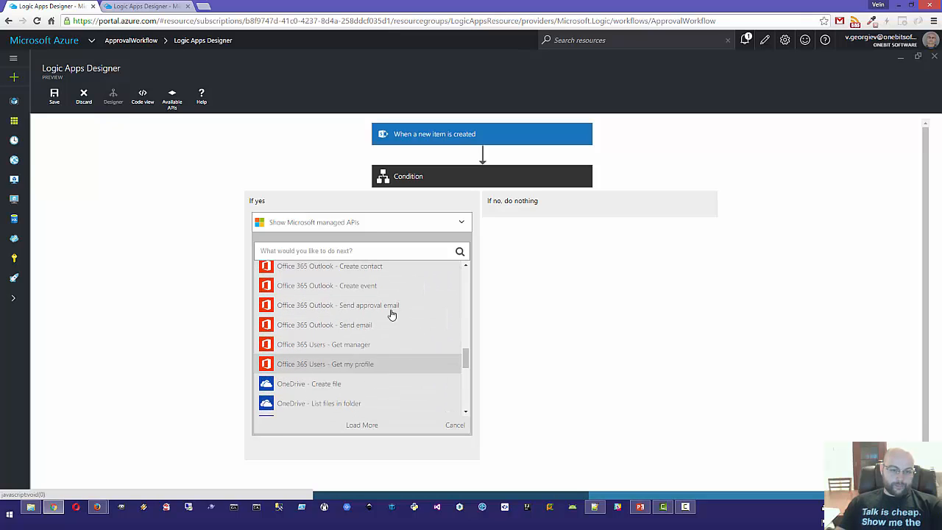
scroll(360, 324, up, 9)
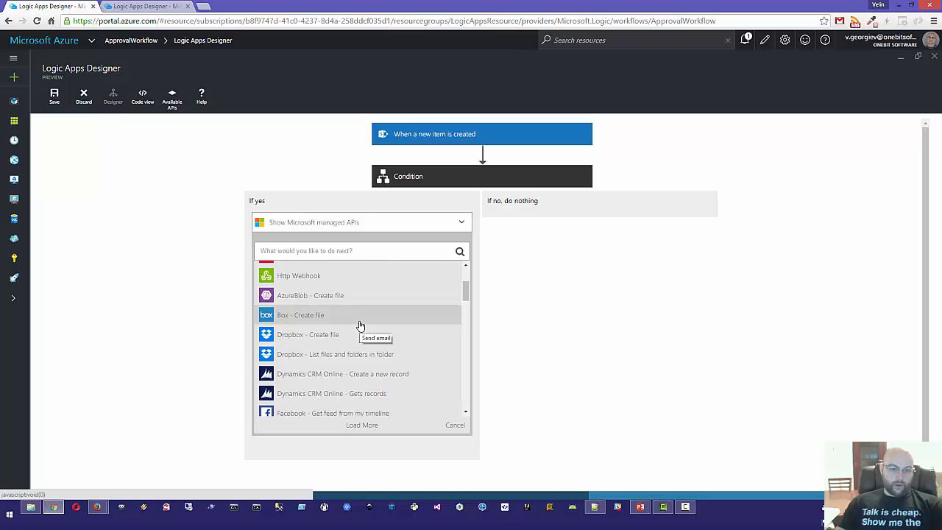
scroll(358, 326, up, 3)
click(322, 251)
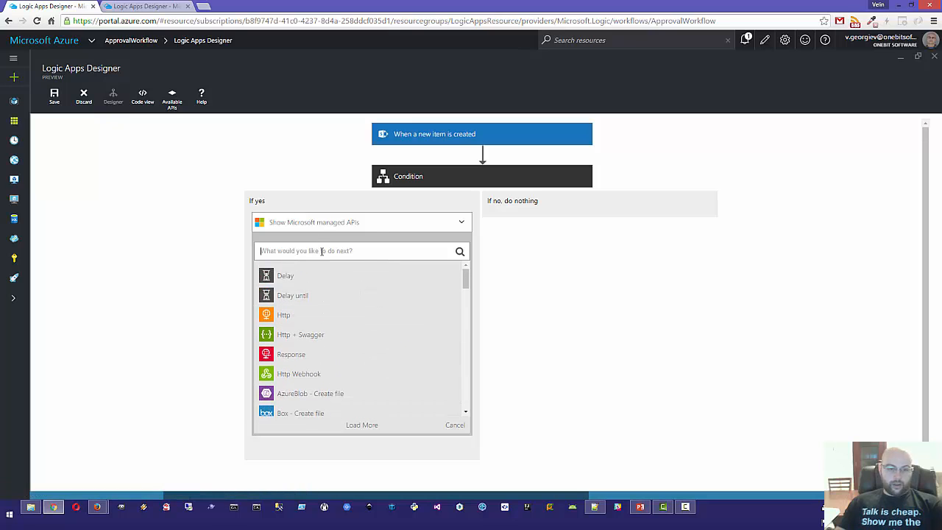
text(g)
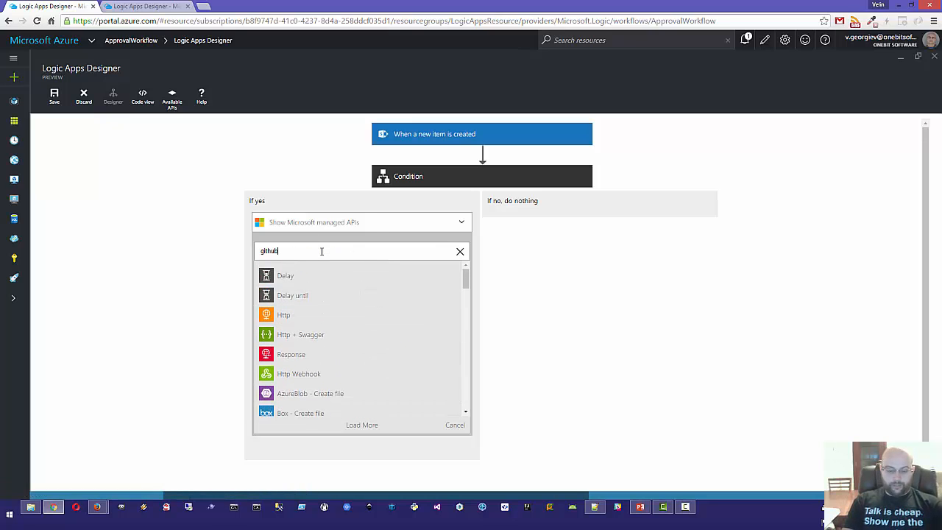
text(ithub)
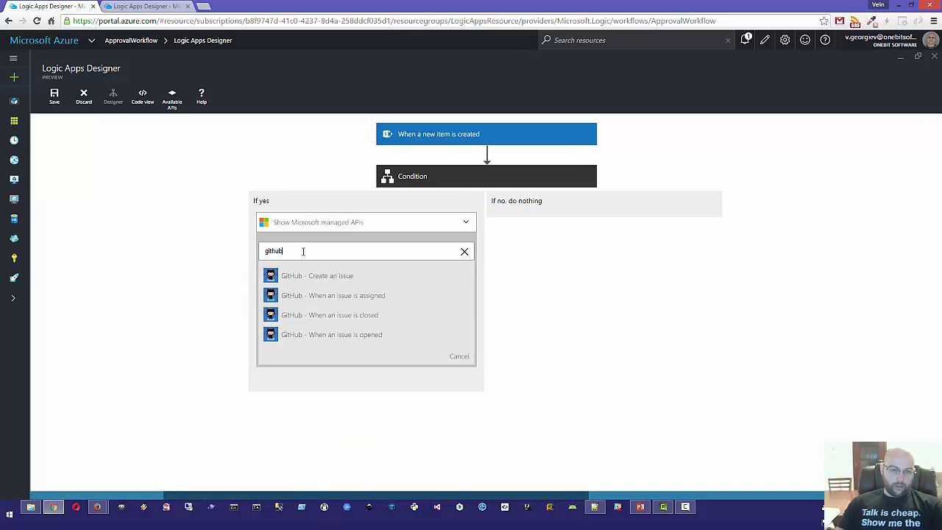
drag(303, 252, 191, 257)
text(outlook)
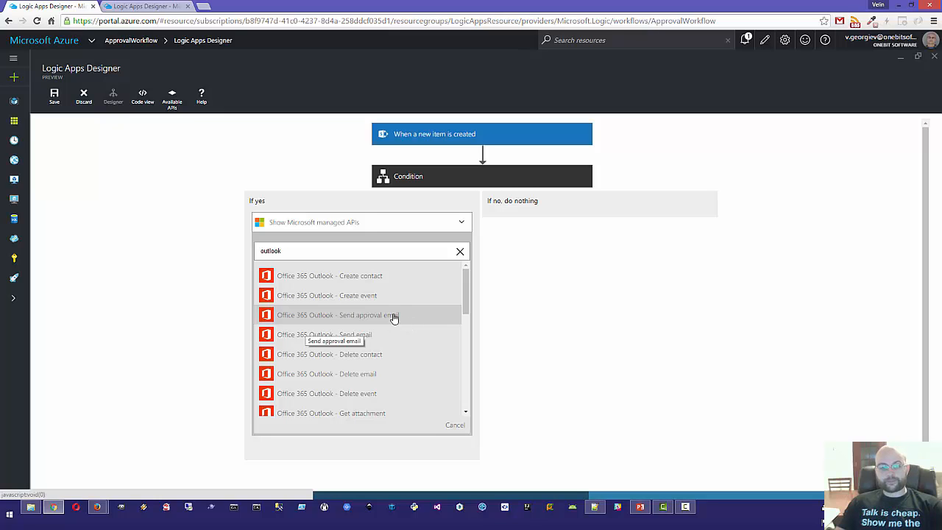
Step: Insert Send approval email under If yes, checking its 'Approval Request' subject and 'Approve, Reject' options
click(393, 316)
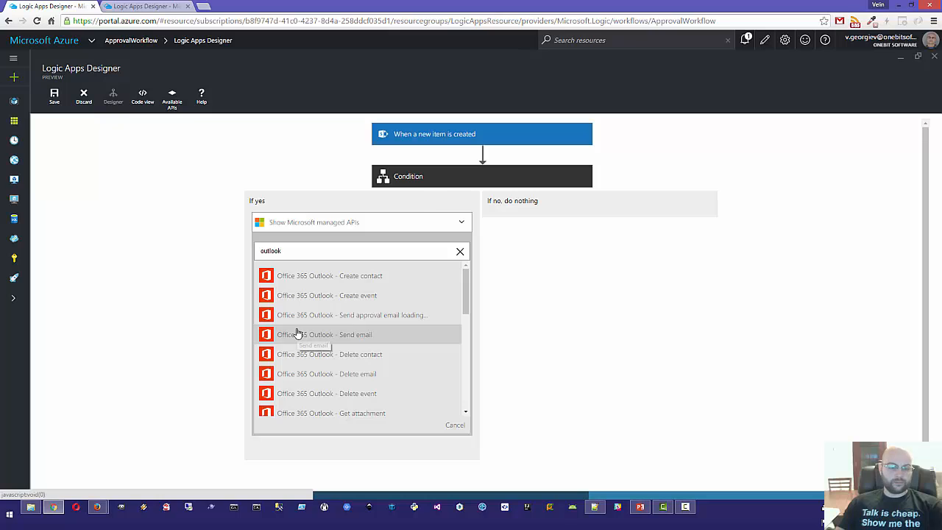
click(350, 263)
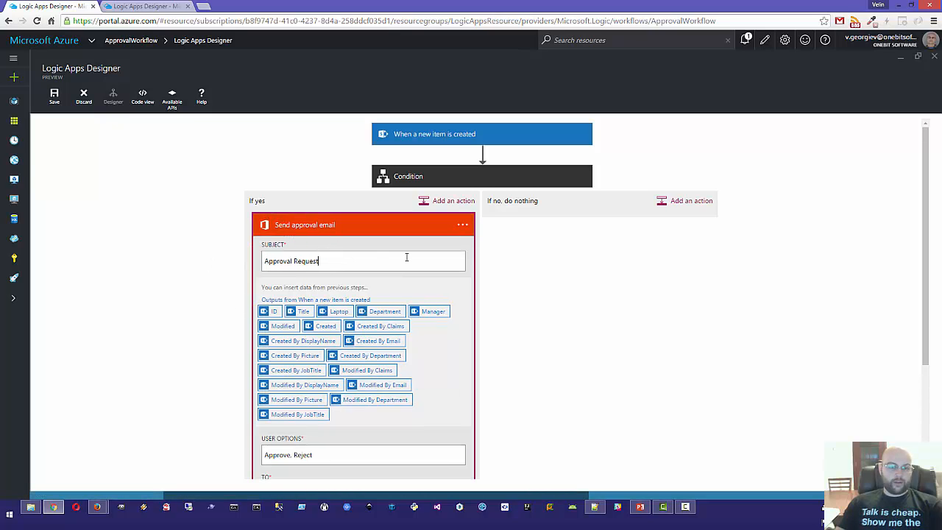
scroll(567, 251, down, 1)
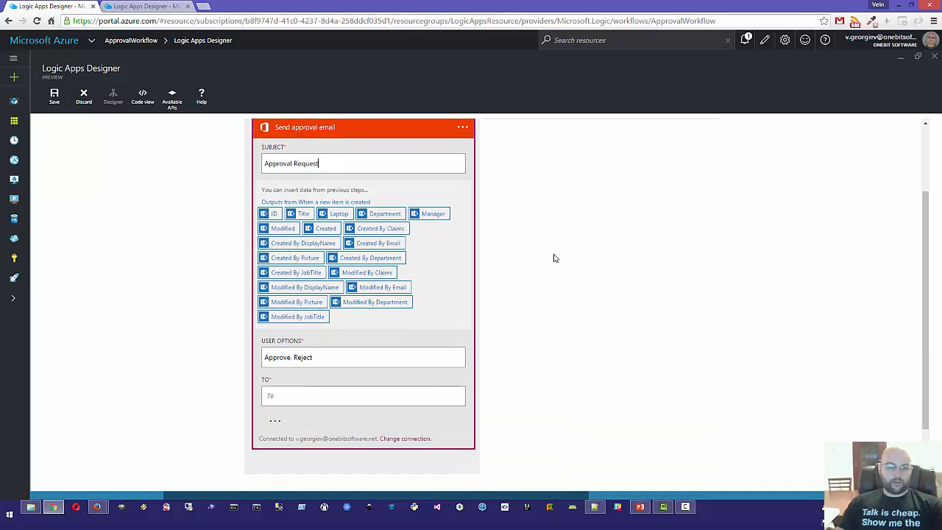
click(335, 359)
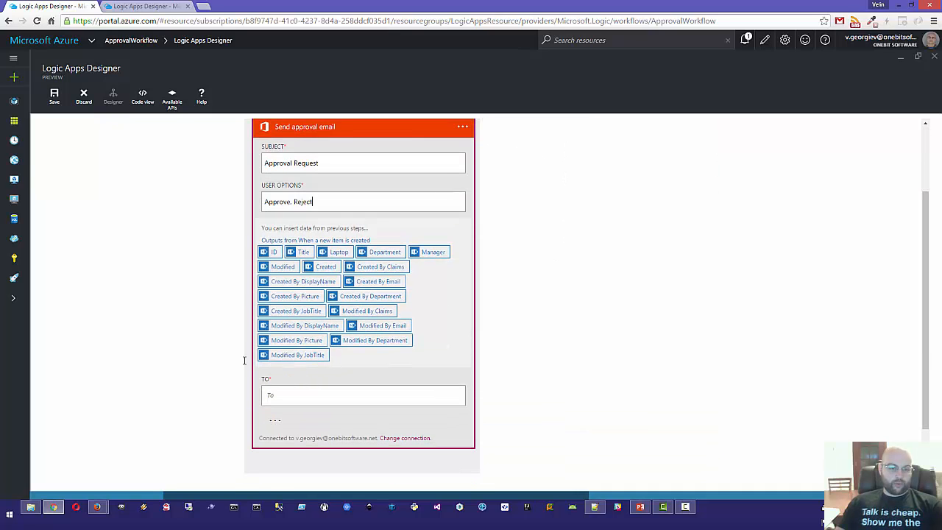
click(293, 200)
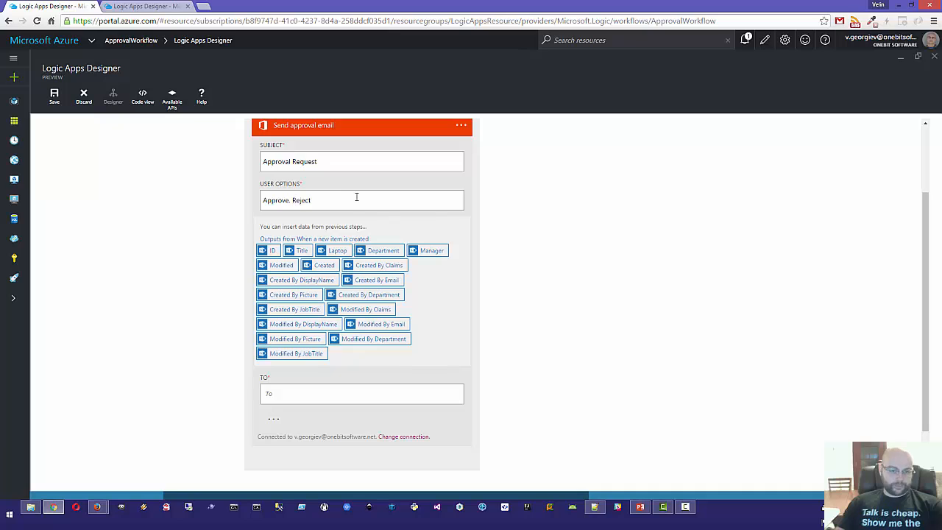
click(295, 398)
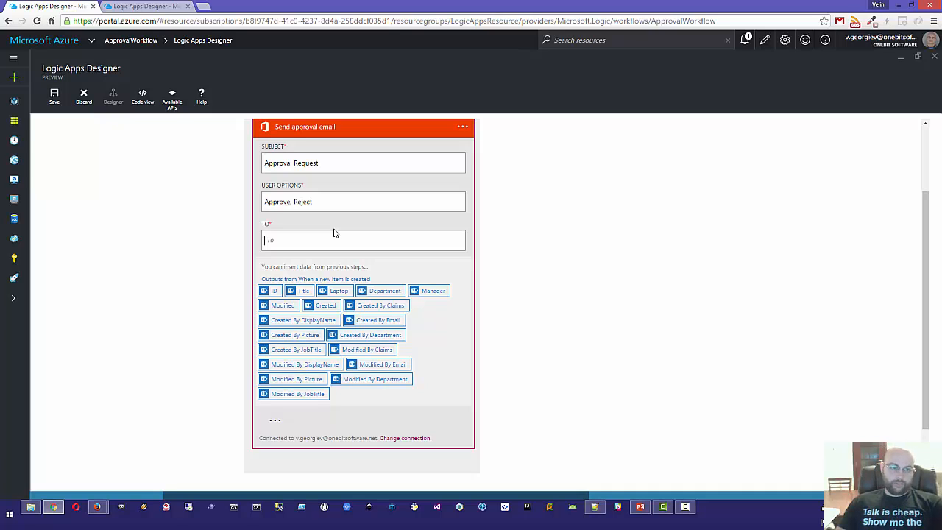
Step: Copy the admin account's e-mail address from the Office 365 account menu in SharePoint
key(alt+Tab)
click(929, 70)
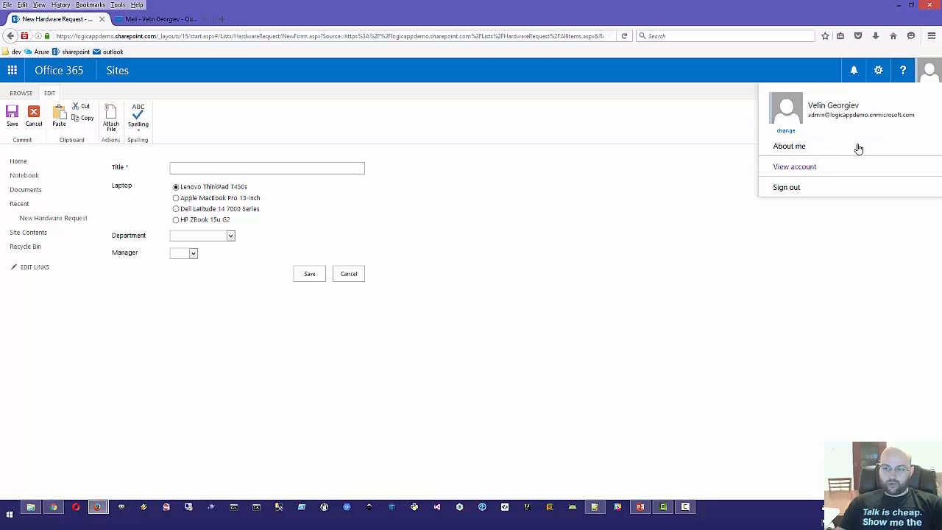
drag(920, 118, 809, 117)
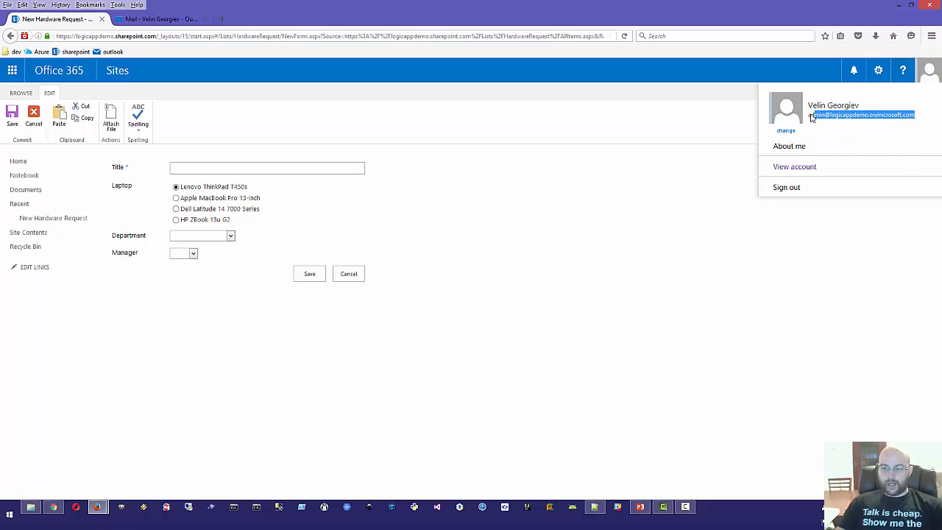
drag(921, 118, 810, 123)
right_click(811, 121)
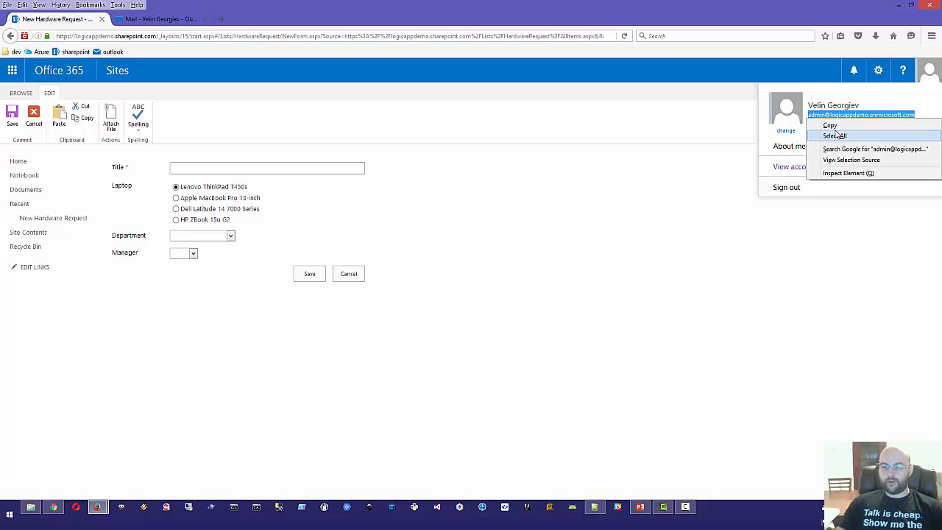
click(824, 125)
Step: Paste the copied address into the approval email's To field
key(alt+Tab)
click(277, 241)
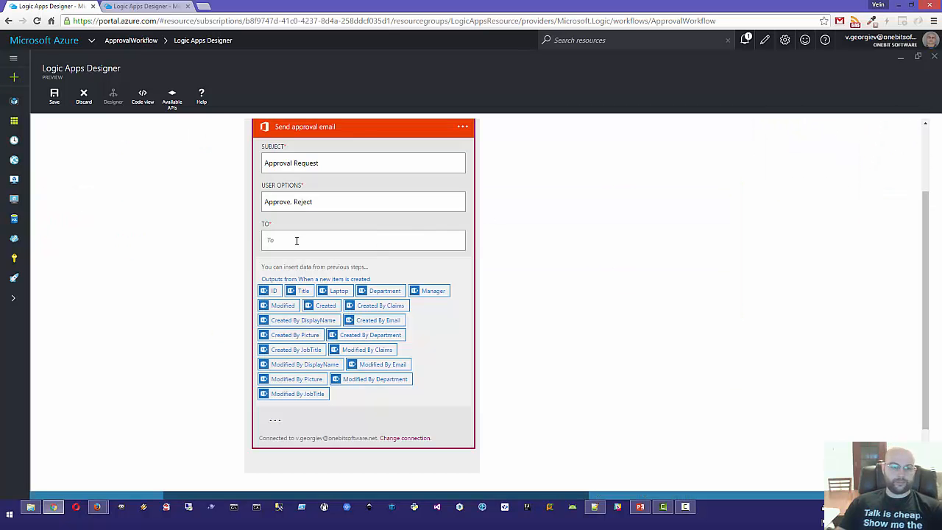
key(ctrl+v)
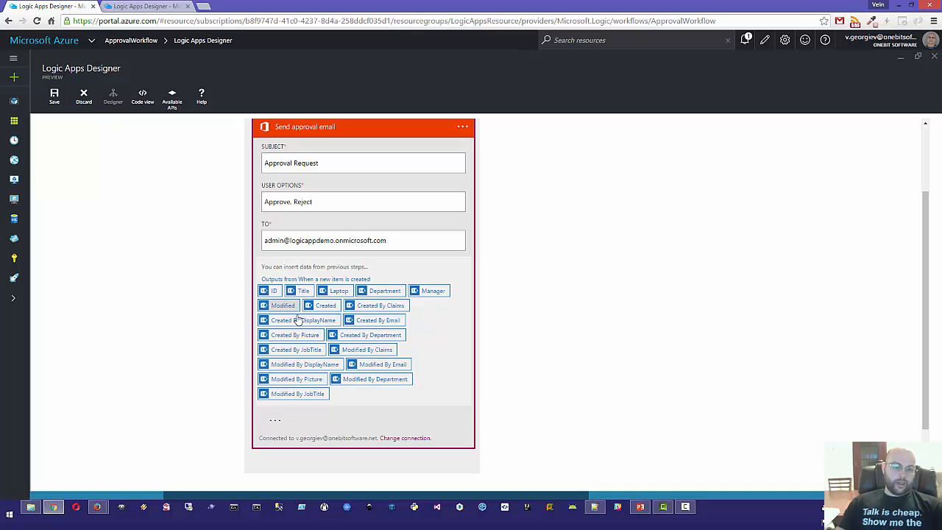
scroll(671, 238, up, 3)
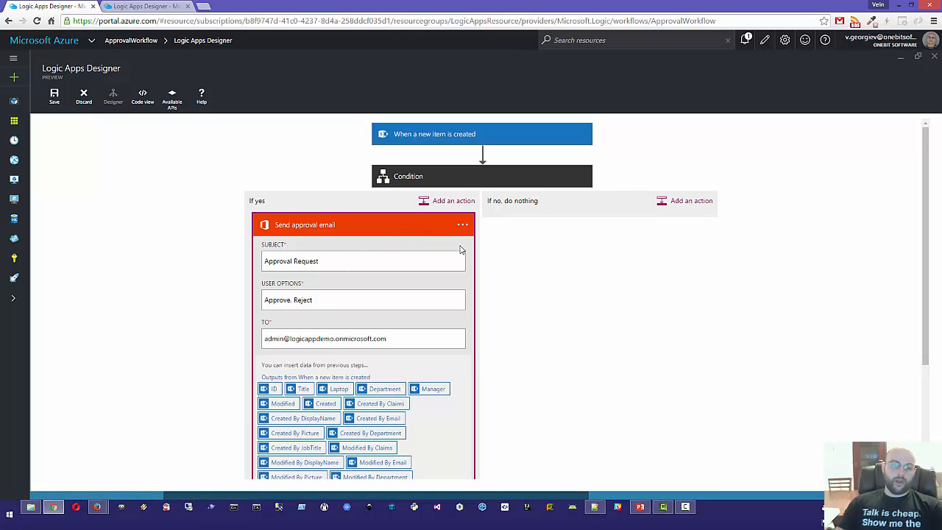
scroll(431, 405, down, 2)
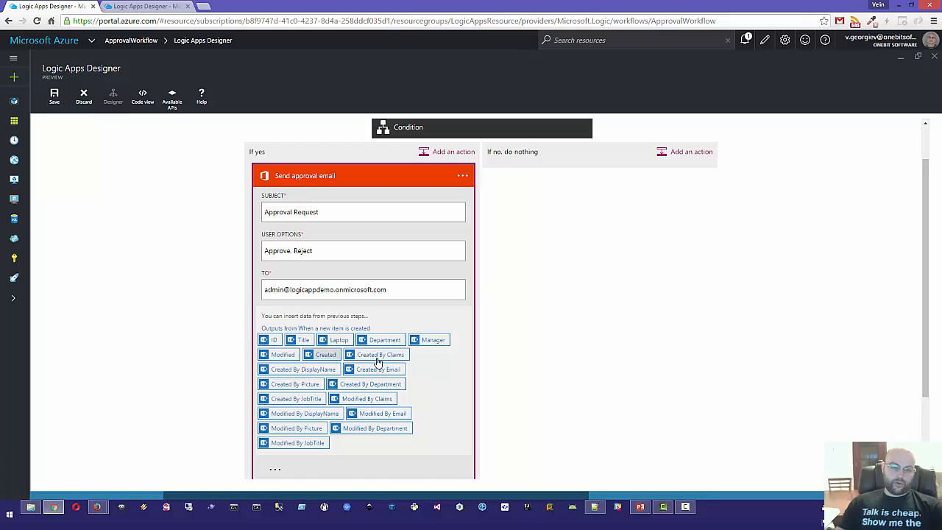
scroll(484, 313, down, 1)
scroll(484, 313, down, 3)
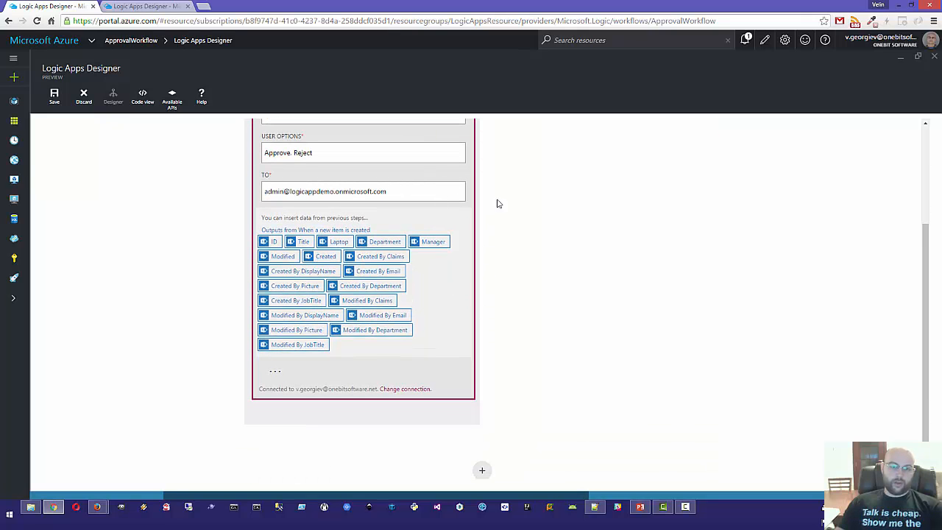
scroll(530, 206, up, 4)
scroll(544, 221, down, 4)
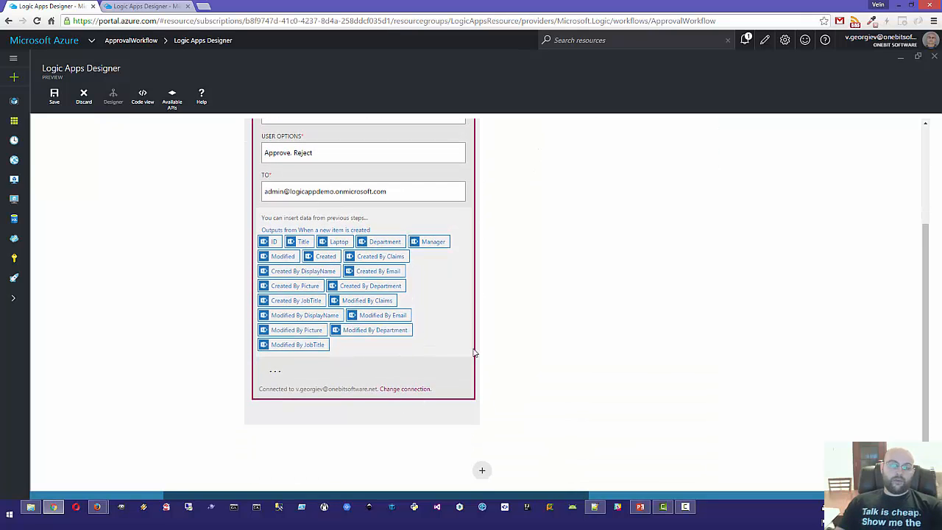
Step: Use the admin account's Outlook connection for the approval email and collapse the step
scroll(515, 272, up, 3)
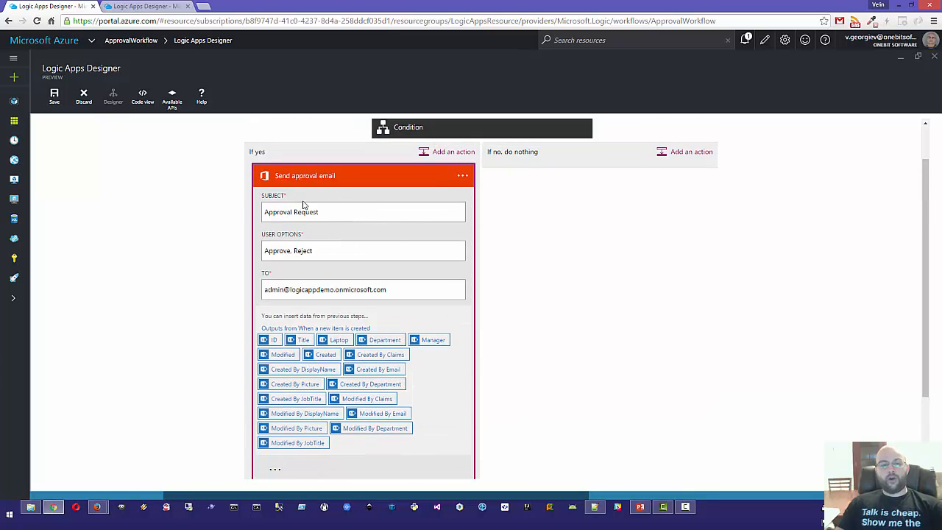
scroll(385, 383, down, 3)
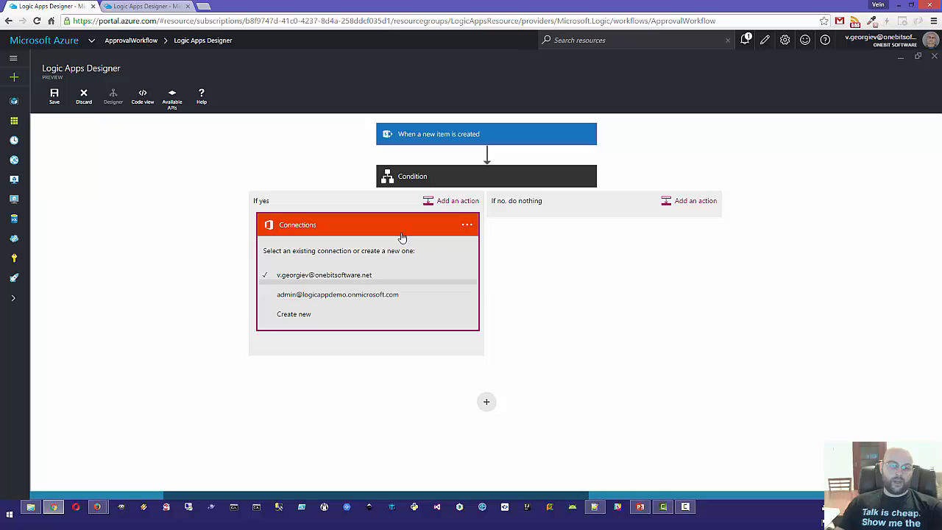
click(294, 297)
scroll(541, 305, down, 3)
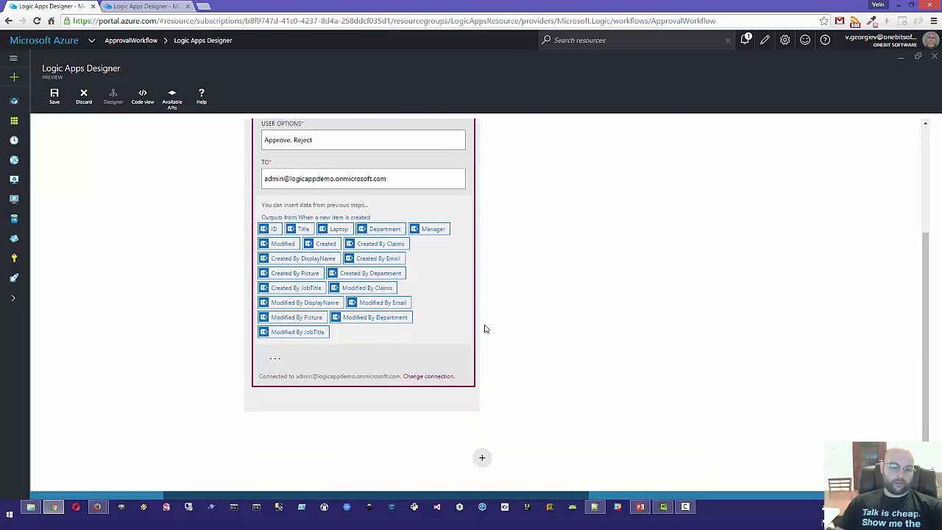
click(429, 376)
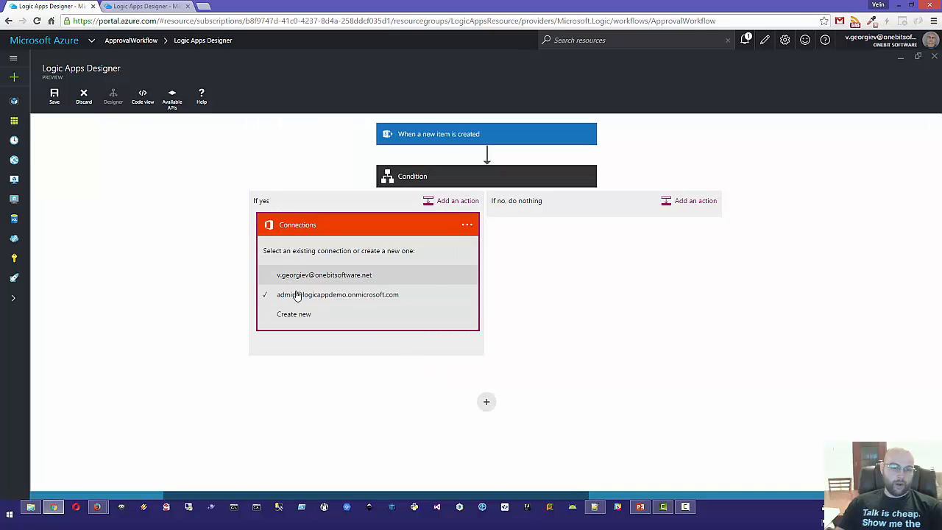
click(351, 295)
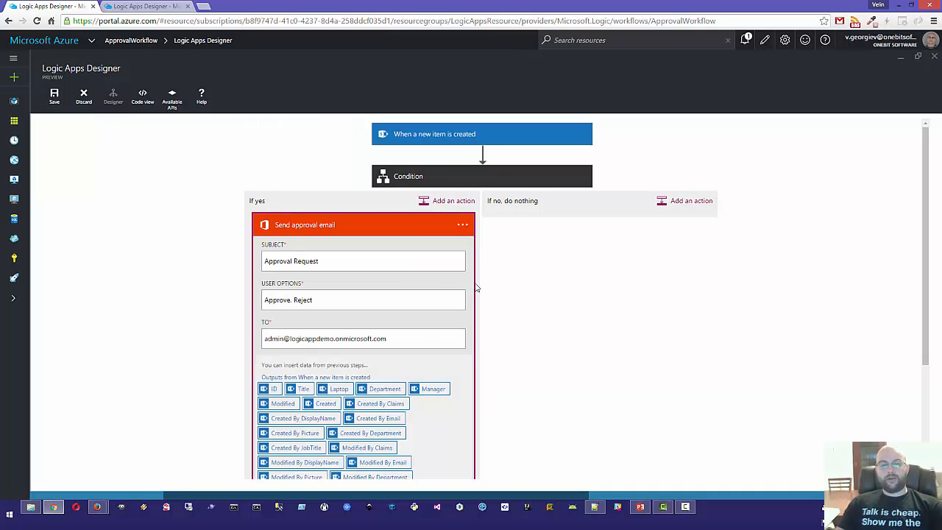
click(343, 227)
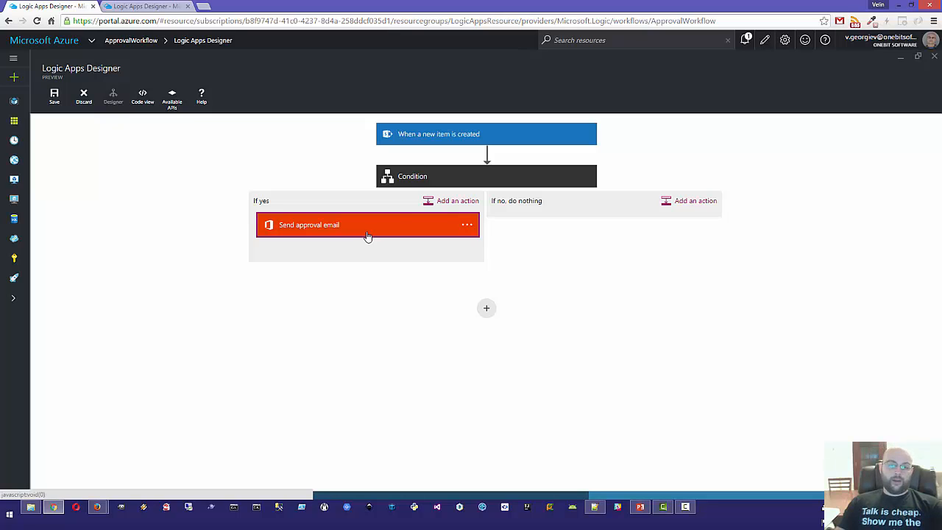
Step: Search 'outlook' and add the Office 365 Outlook Send email action after the approval email
click(449, 202)
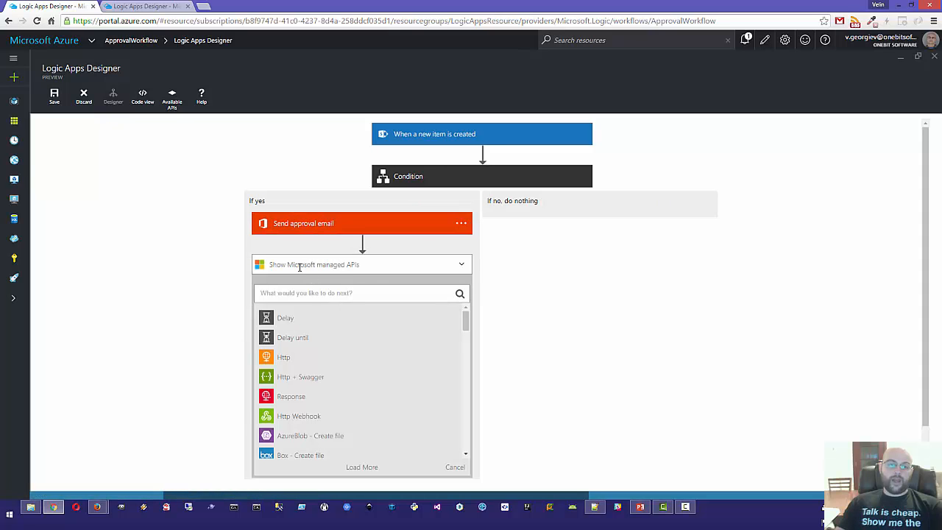
click(299, 299)
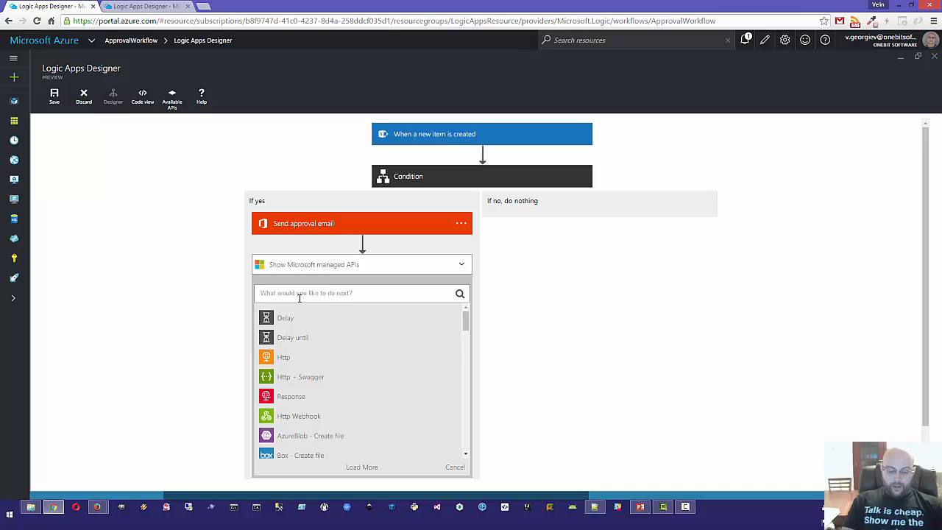
text(outlo)
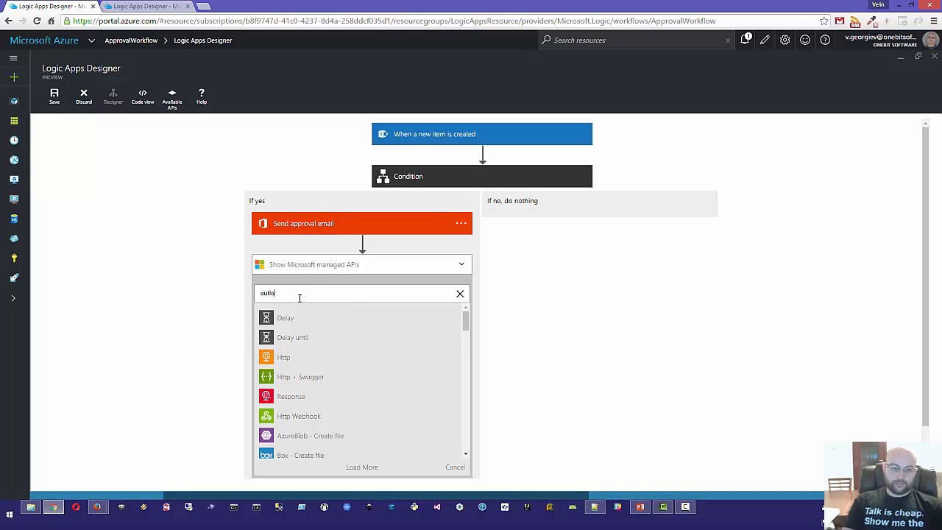
text(ok)
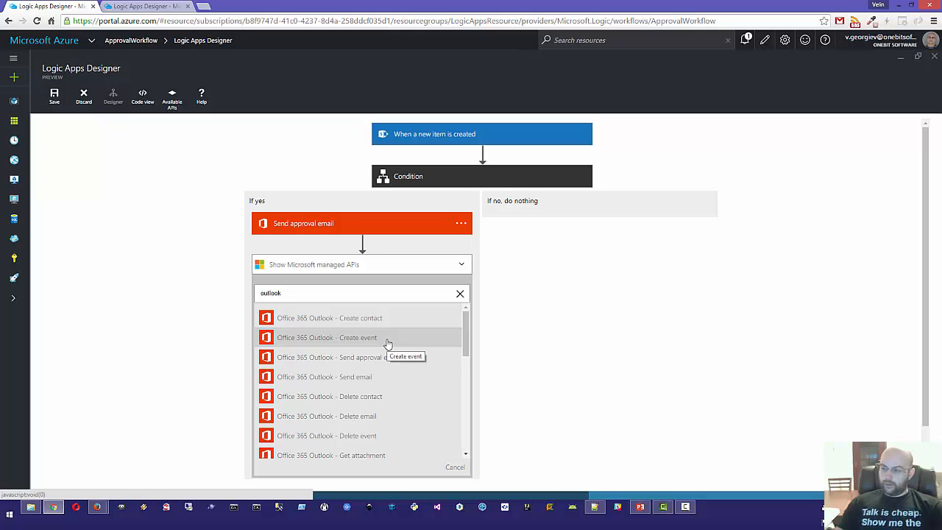
click(354, 381)
Step: Replace the pasted fixed recipient in the To field with the Created By Email token
click(301, 302)
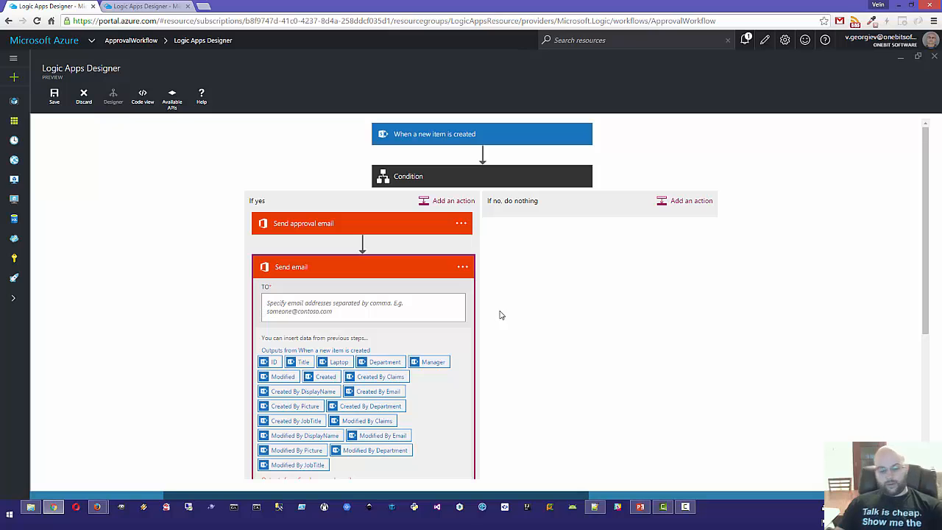
key(ctrl+v)
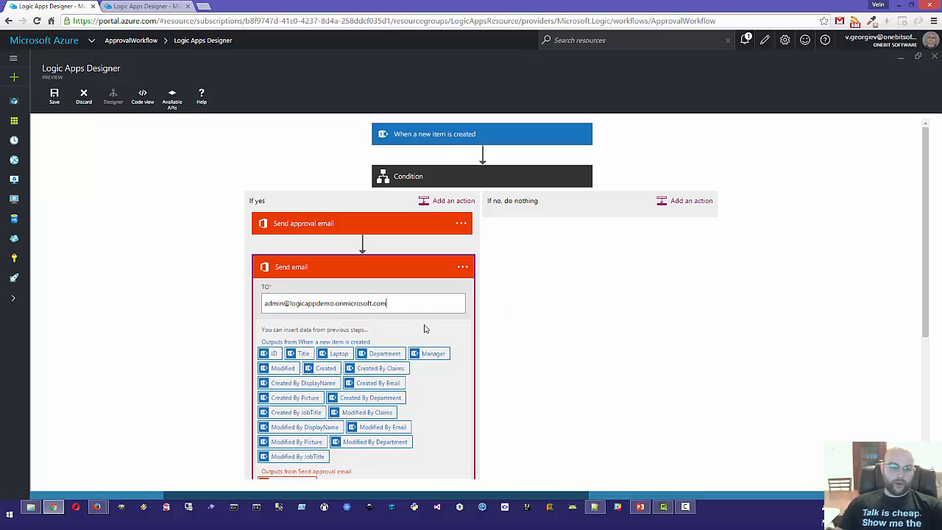
scroll(424, 335, down, 1)
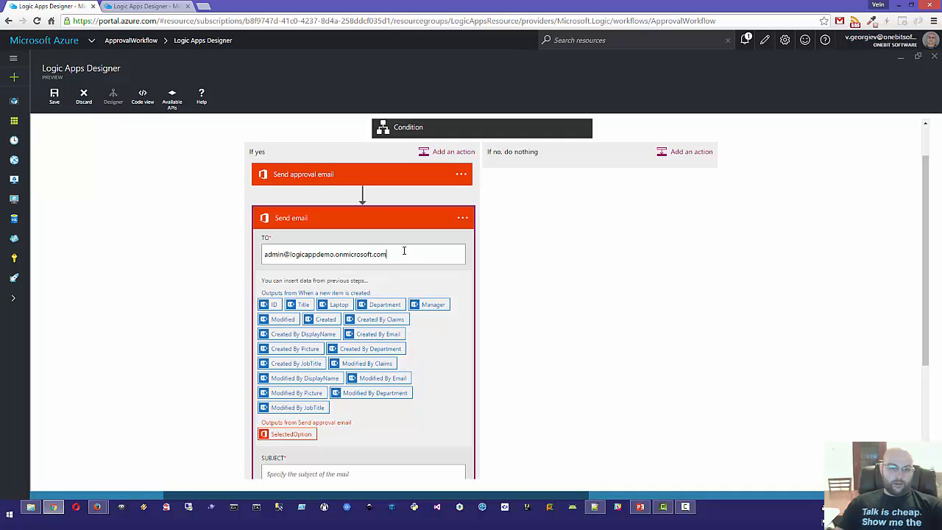
drag(404, 252, 221, 255)
key(BackSpace)
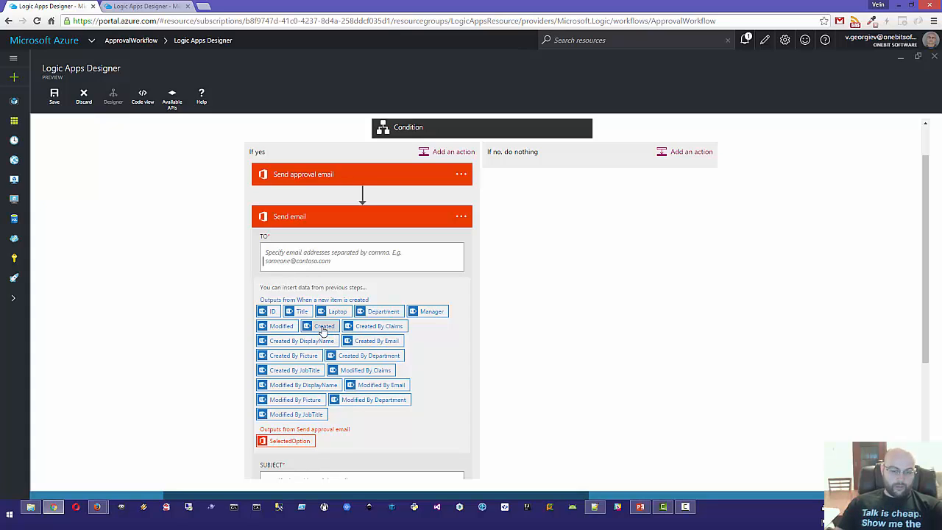
click(374, 340)
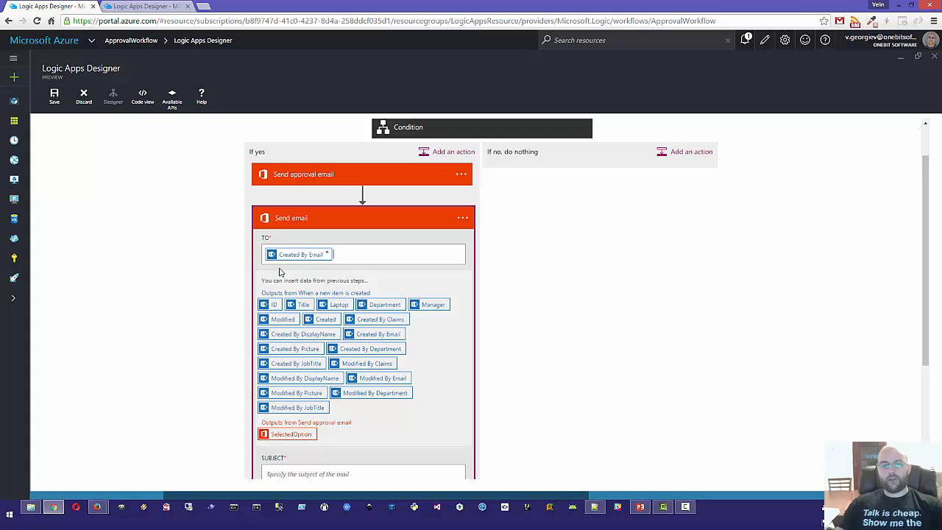
Step: Close the account menu on the SharePoint hardware request form and return to the designer
key(alt+Tab)
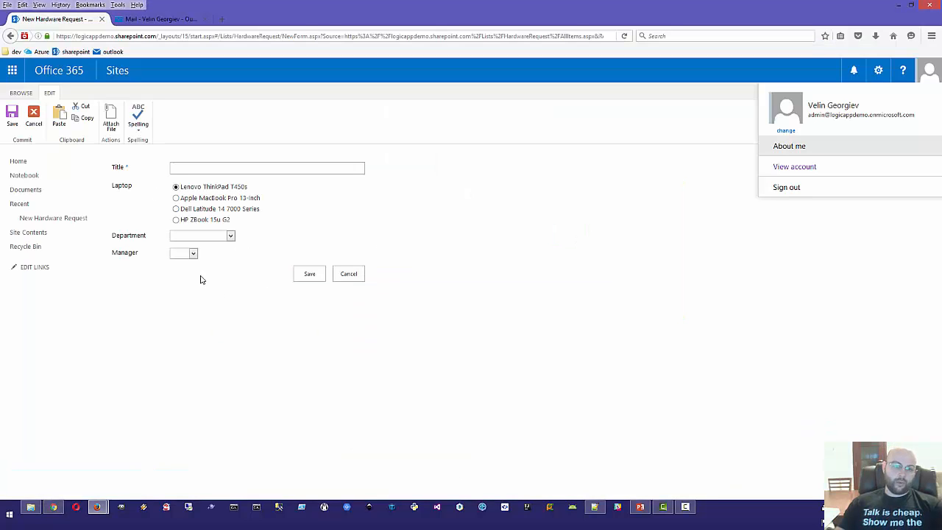
click(426, 218)
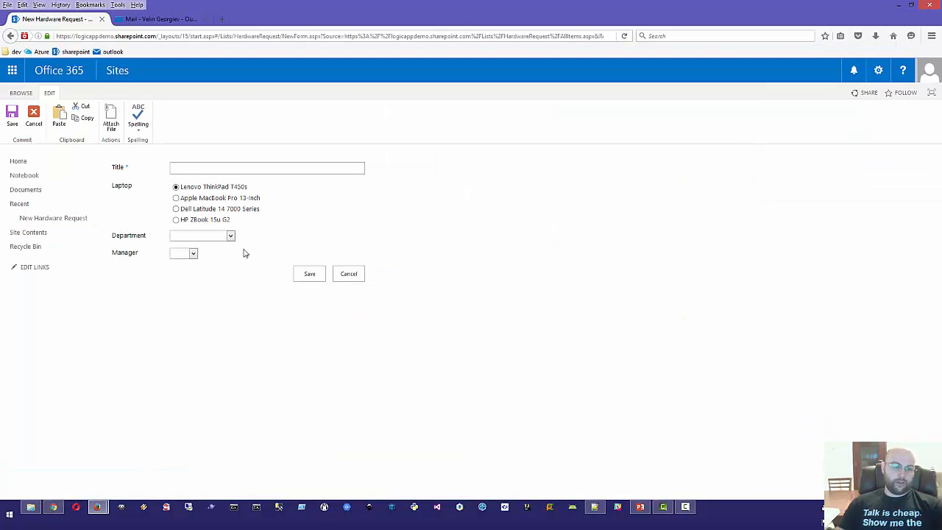
key(alt+Tab)
scroll(512, 250, down, 3)
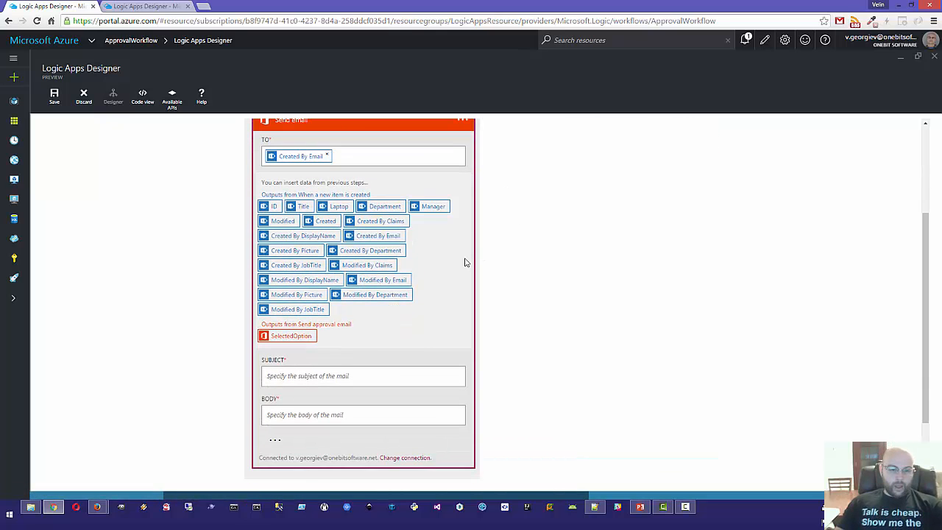
Step: Enter 'New Hardware Request' as the subject, then change 'Request' to 'Response'
click(283, 379)
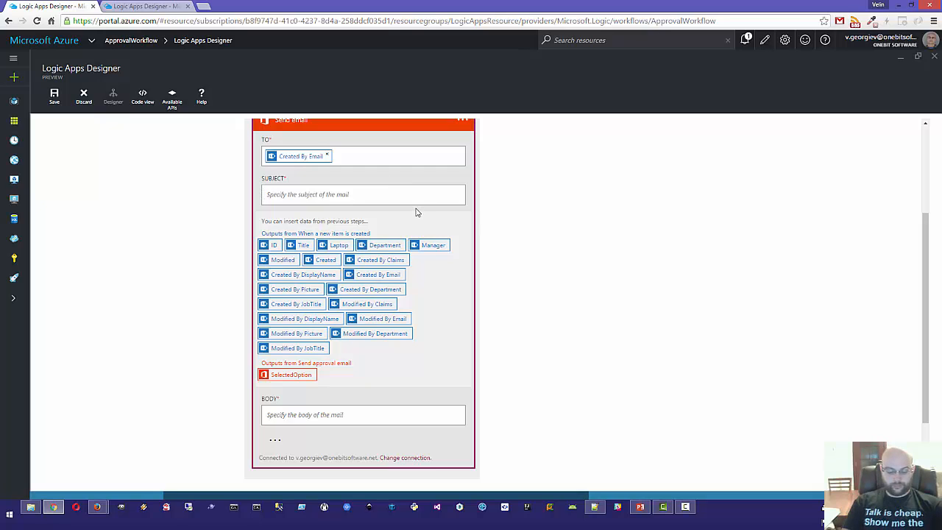
text(Har)
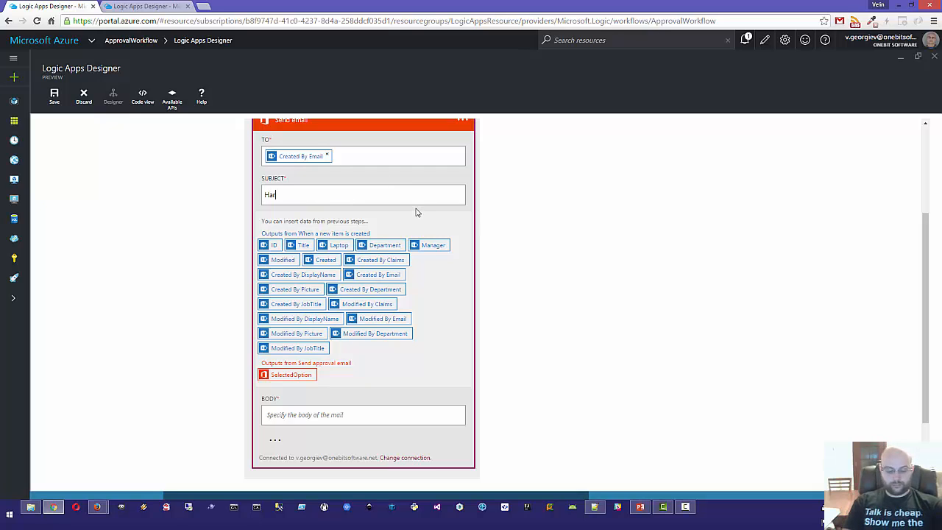
text(dware)
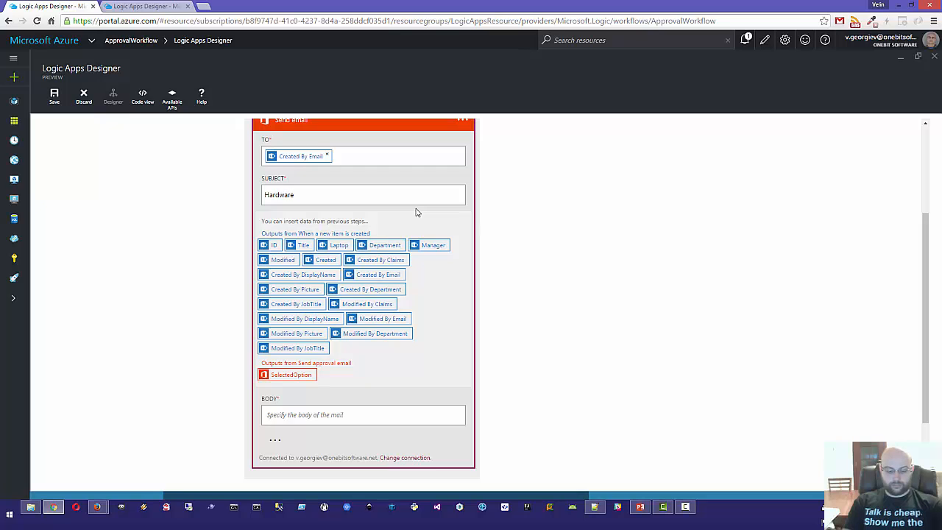
text( request)
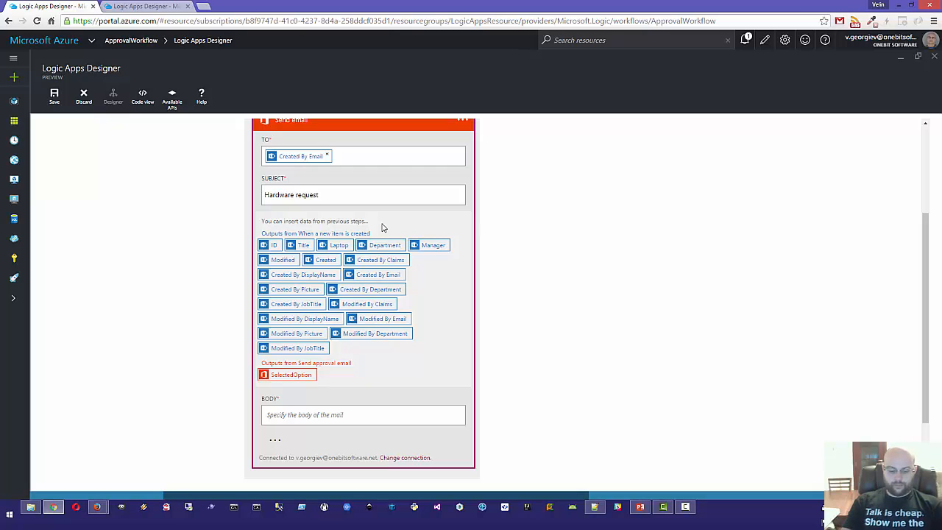
text(New)
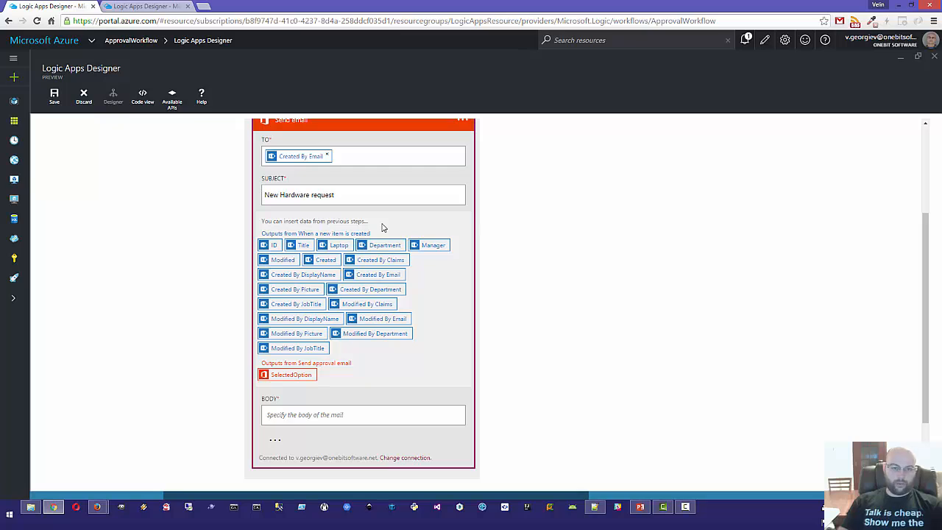
click(313, 195)
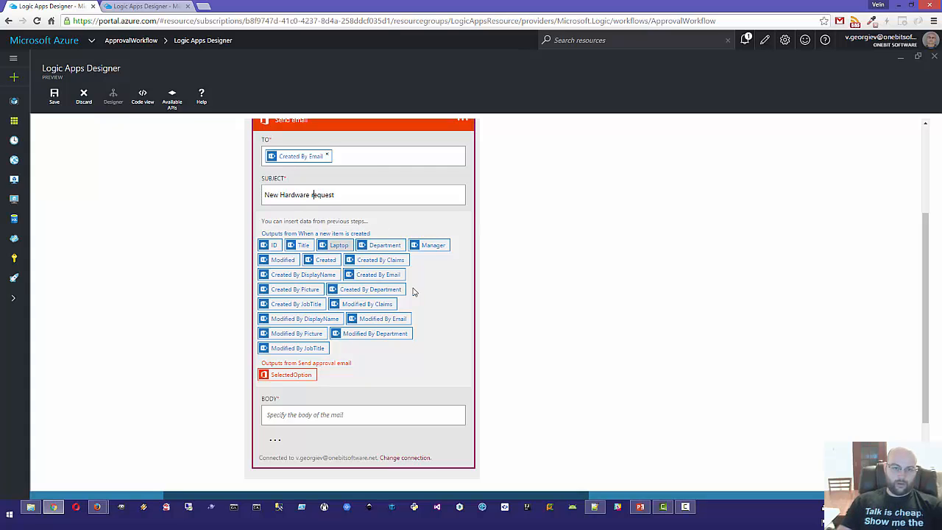
key(Delete)
text(R)
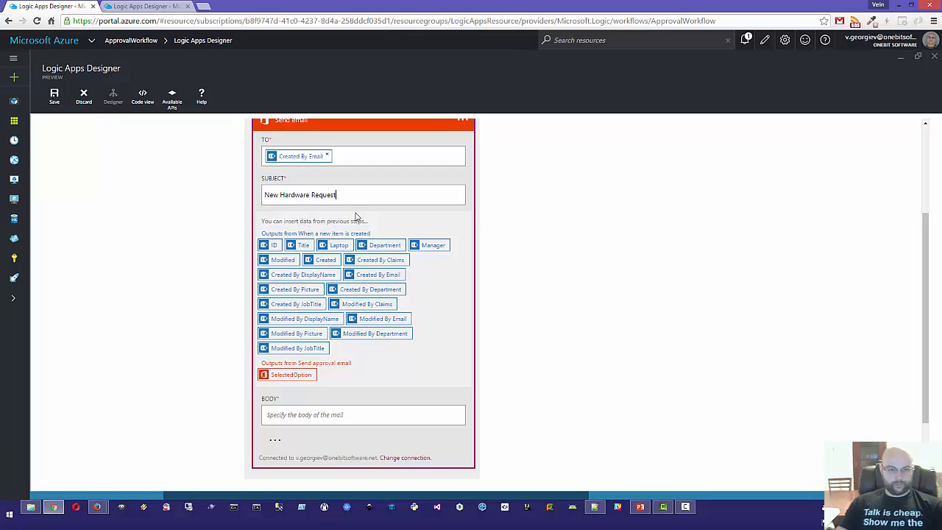
double_click(321, 196)
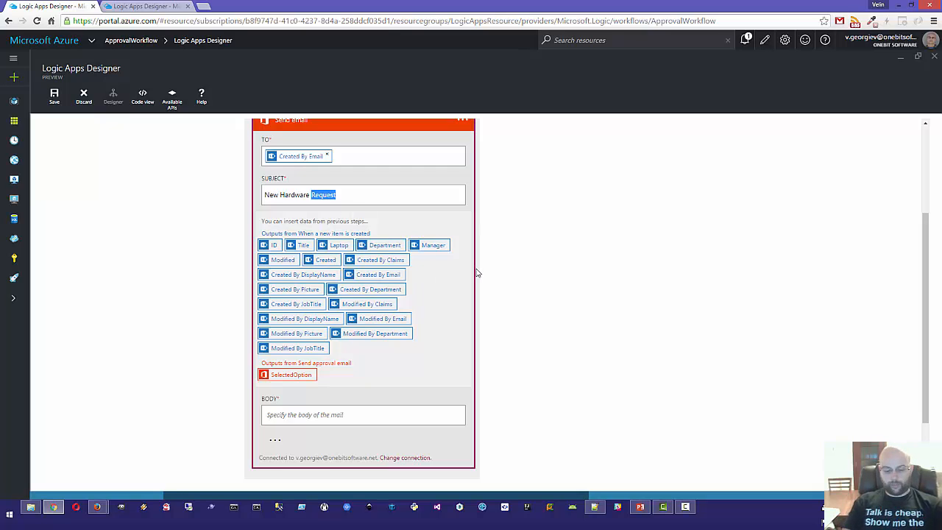
text(Response)
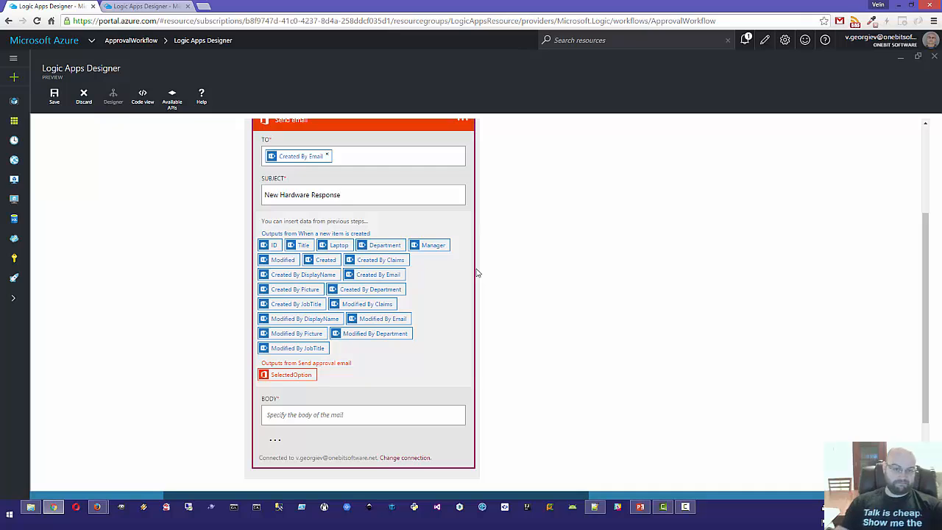
Step: Write the body 'You request for [Laptop] is with status [SelectedOption]' using the tokens
click(274, 415)
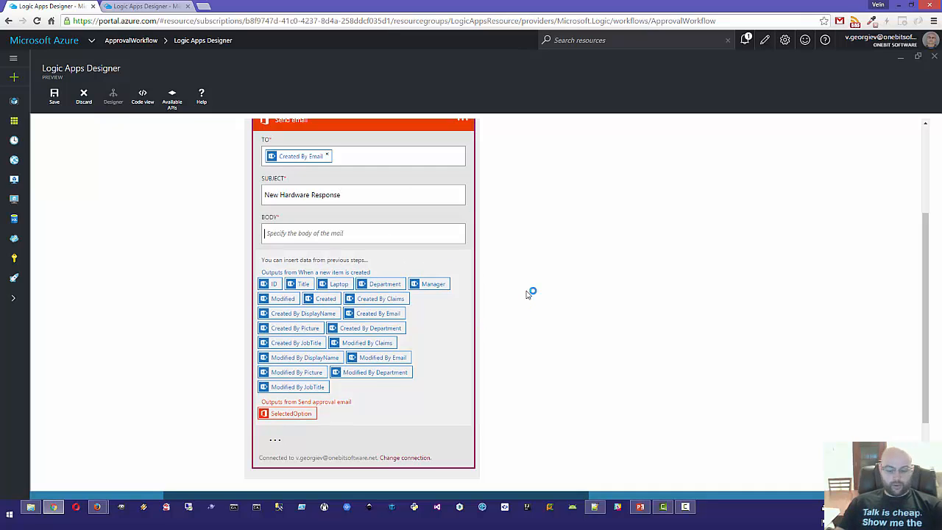
text(You)
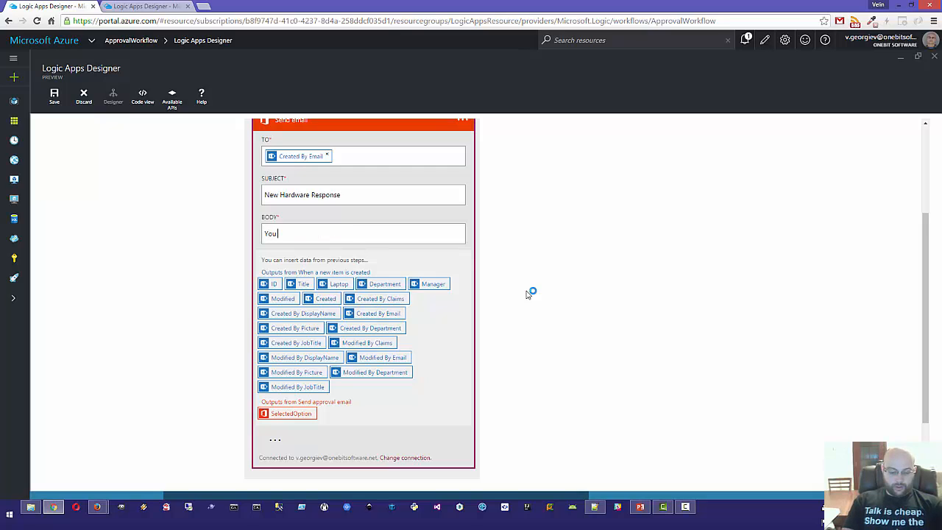
text( request for)
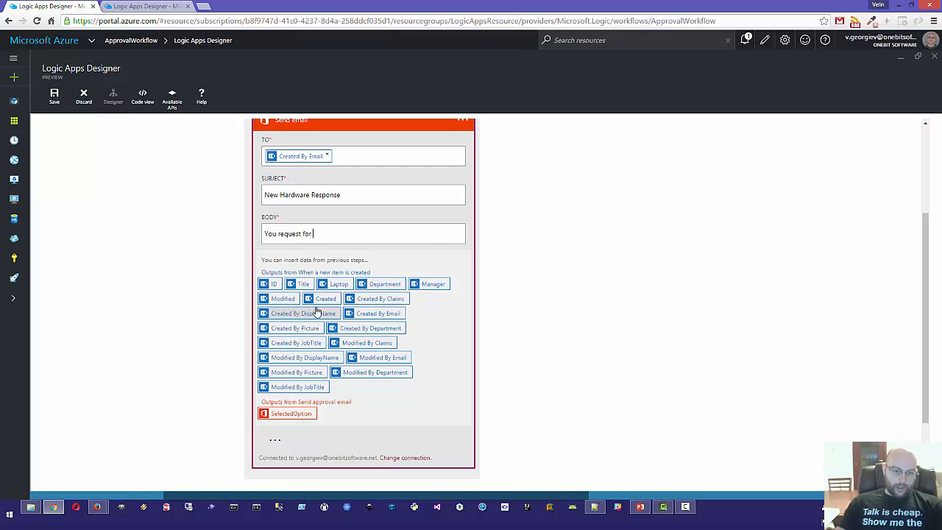
click(339, 284)
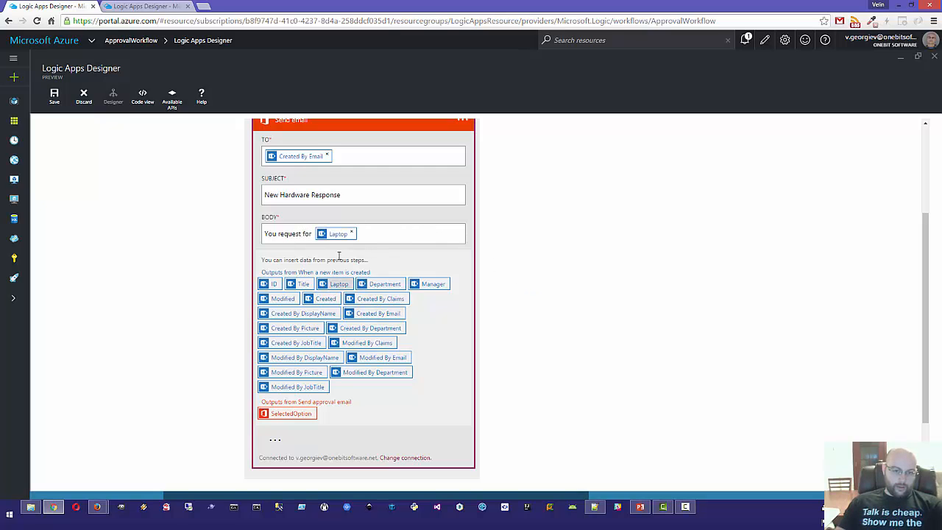
click(375, 237)
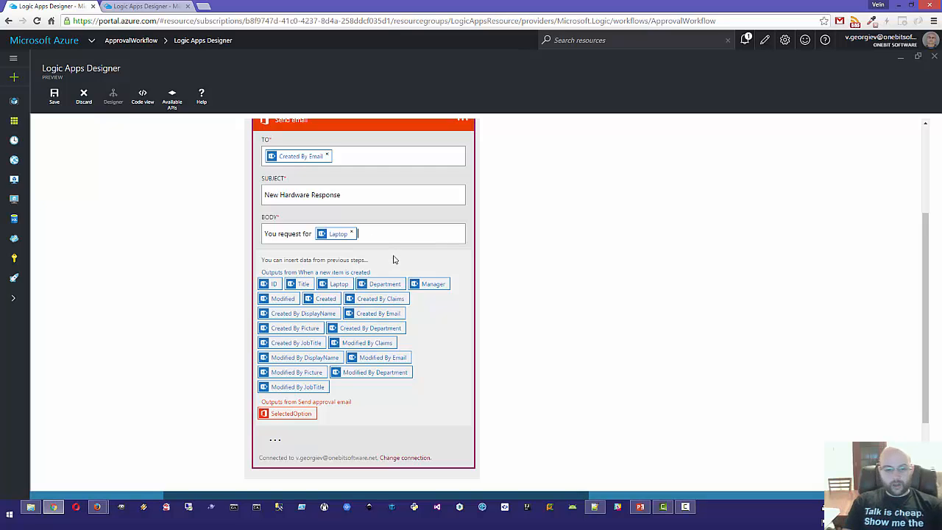
text(is w)
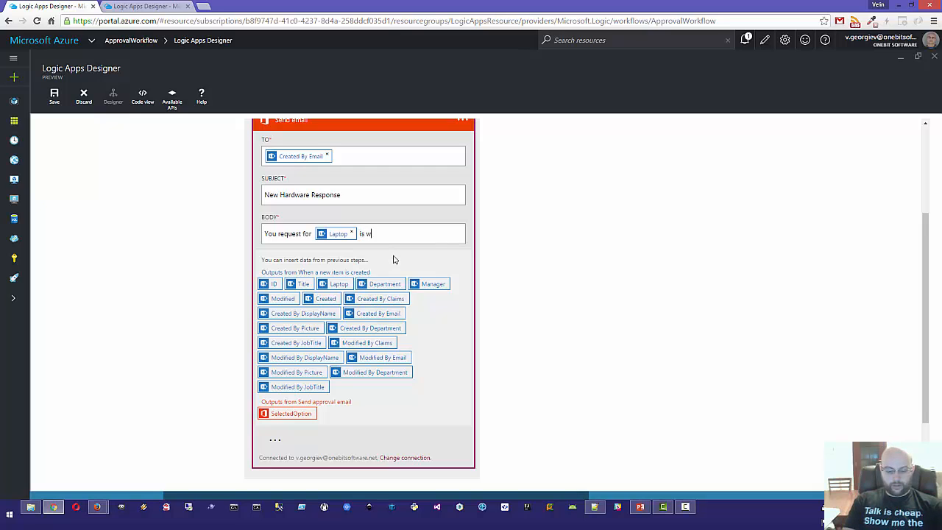
text(ith status)
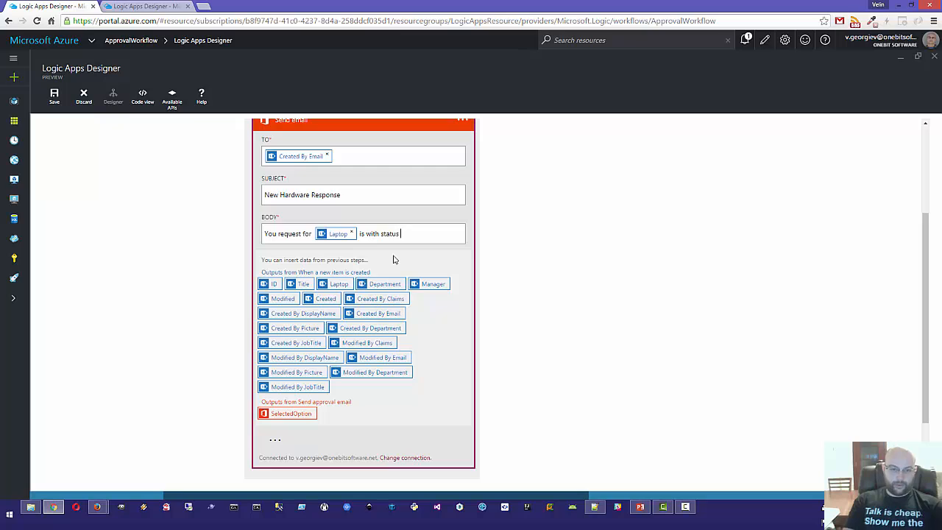
click(287, 414)
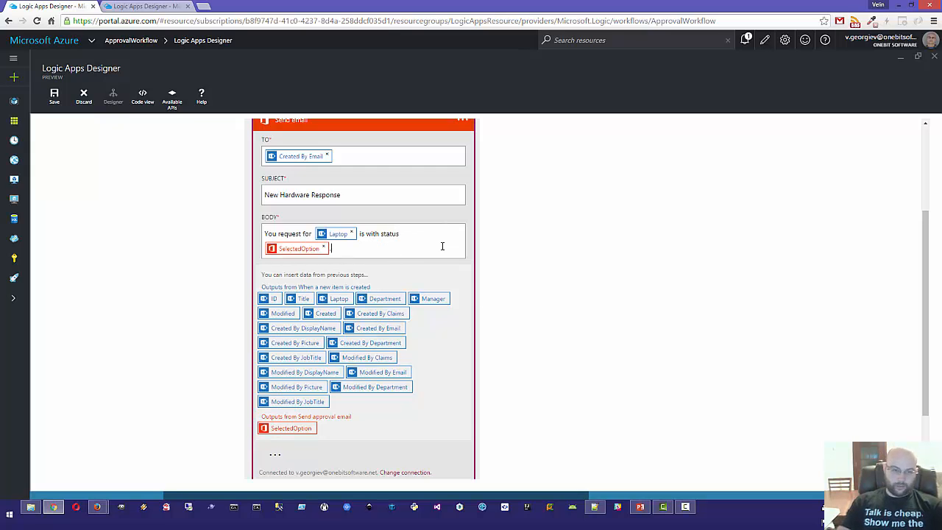
Step: Expand the Send approval email step and reopen the reply email's details to compare them
scroll(535, 238, up, 1)
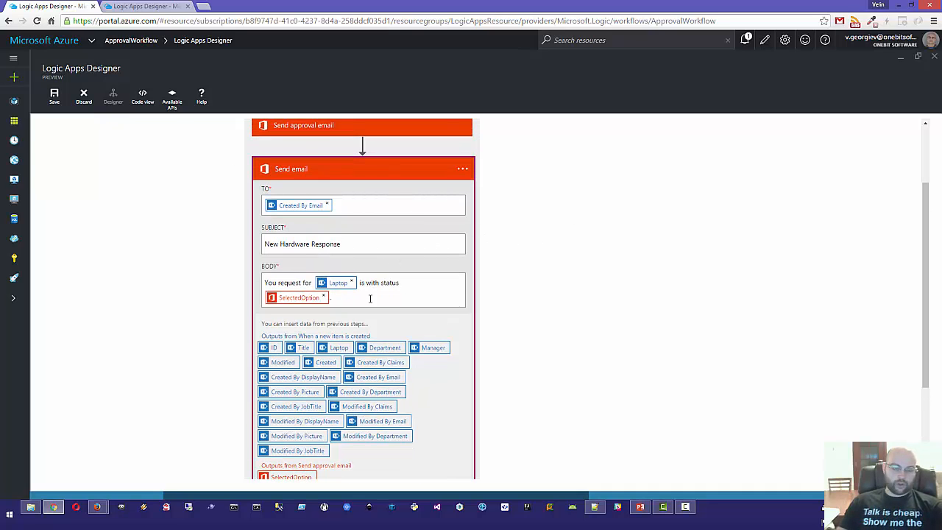
scroll(471, 274, up, 1)
scroll(471, 277, down, 1)
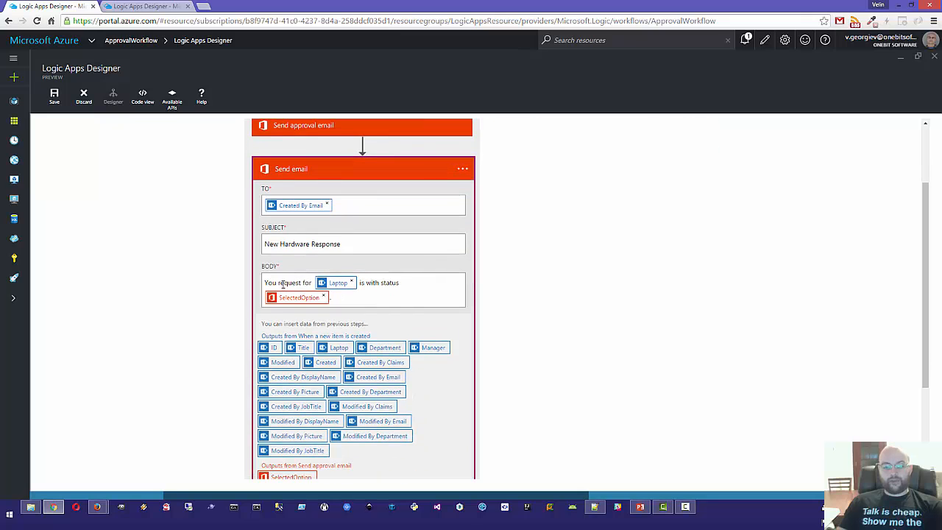
scroll(480, 310, down, 1)
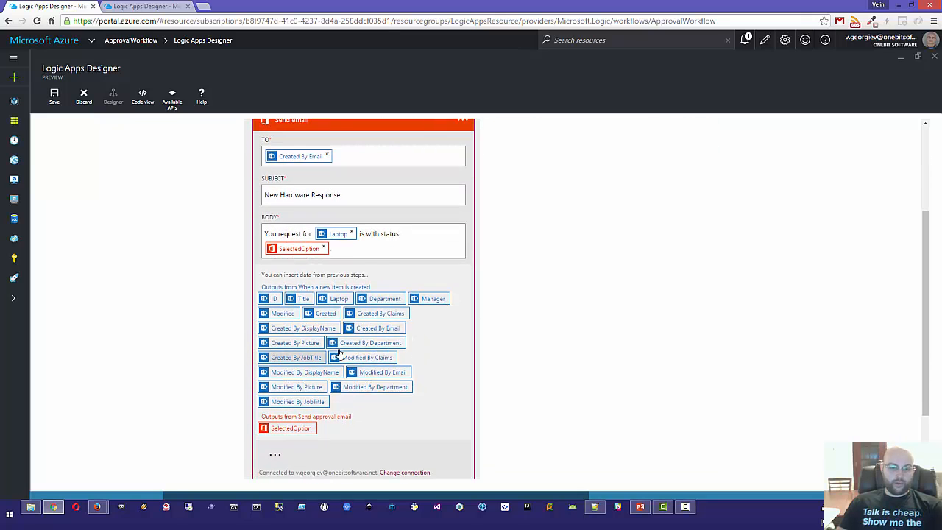
scroll(568, 267, up, 3)
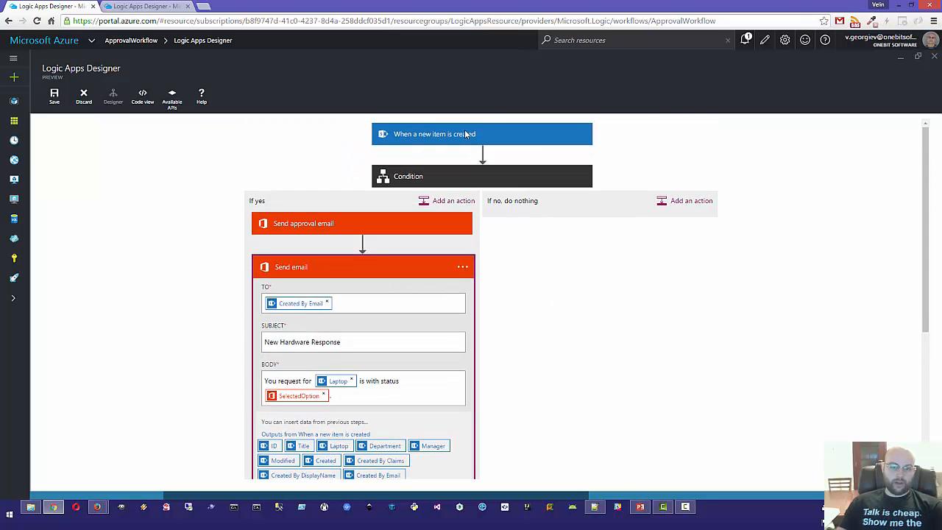
scroll(508, 169, down, 4)
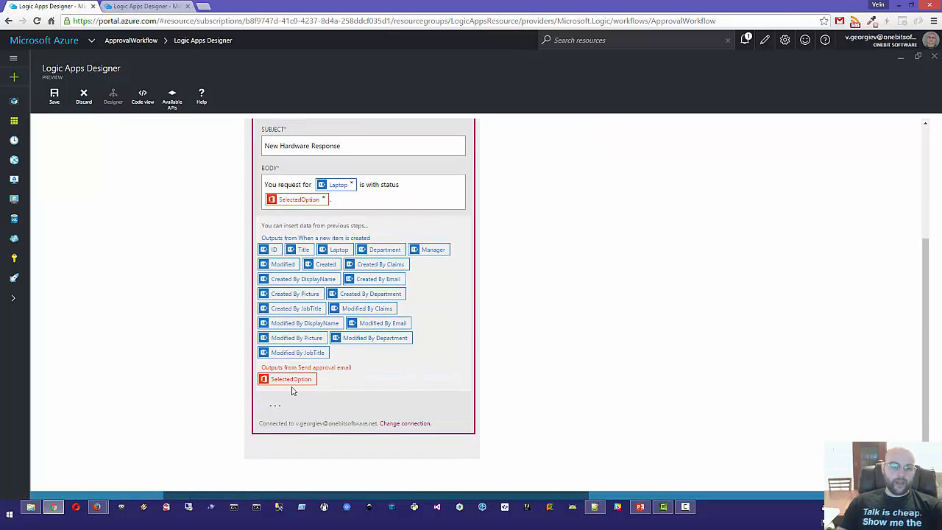
scroll(557, 304, up, 1)
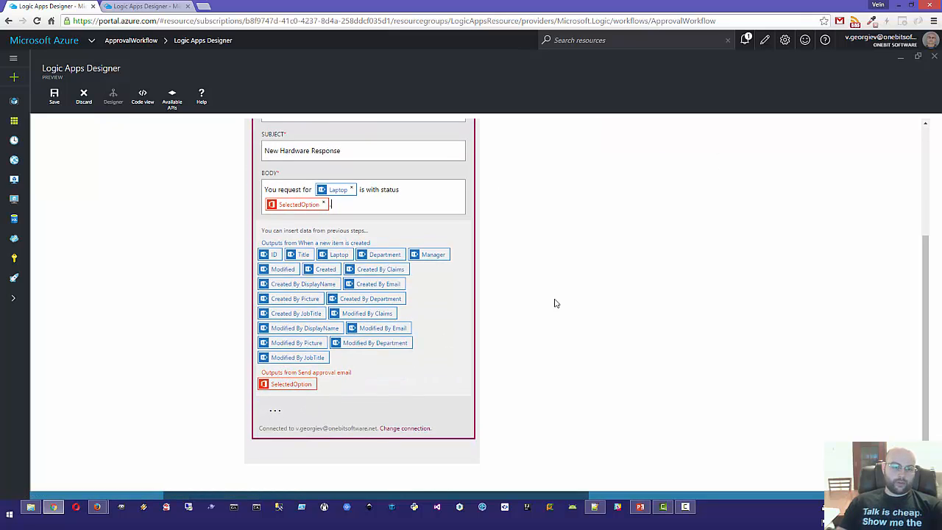
scroll(556, 304, up, 3)
click(304, 177)
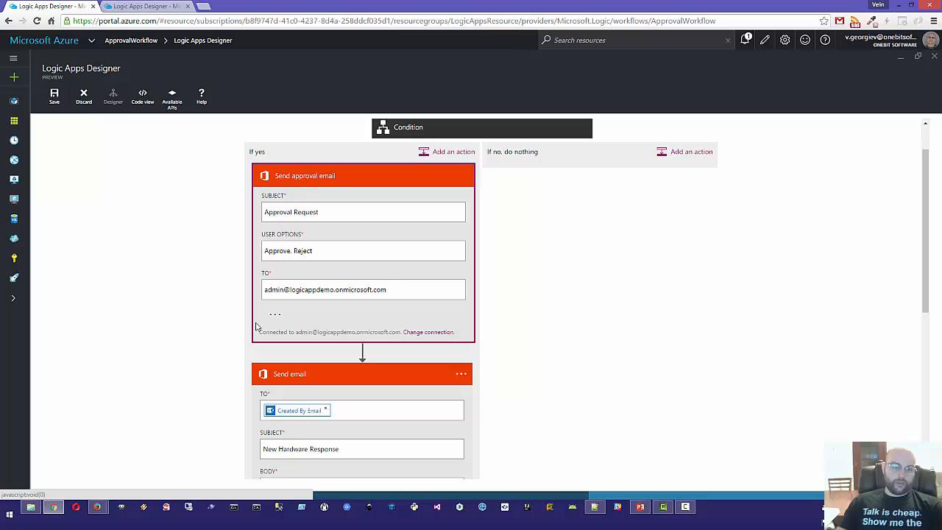
click(313, 177)
scroll(567, 253, down, 2)
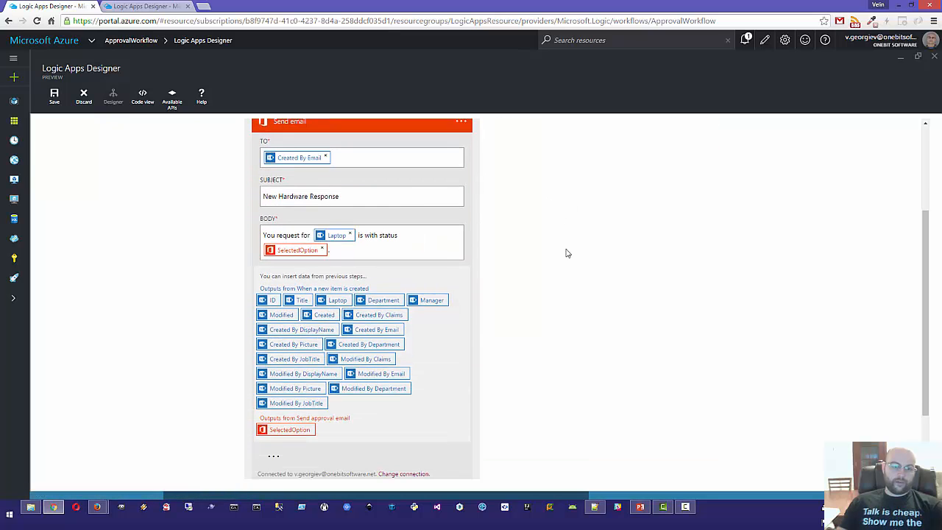
scroll(568, 265, up, 2)
scroll(479, 273, down, 1)
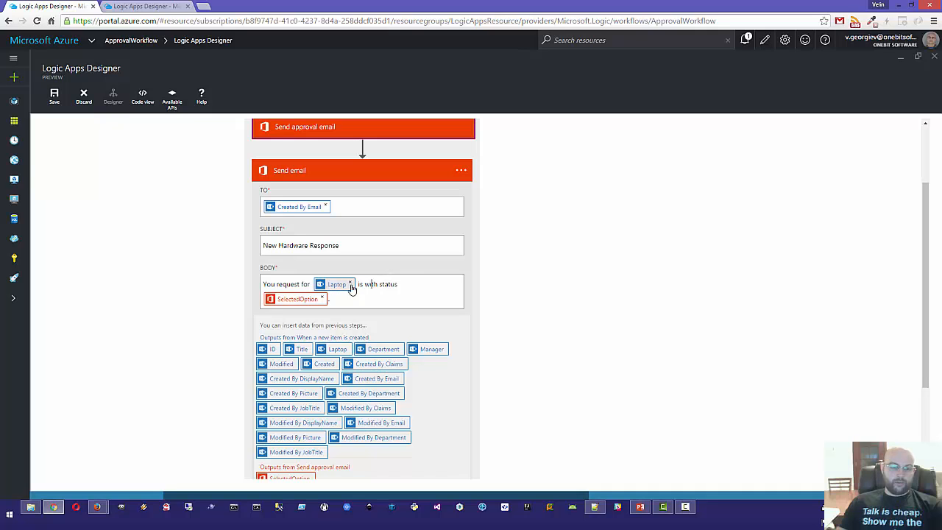
Step: Review the approval email once more, then collapse the Send email step
click(402, 284)
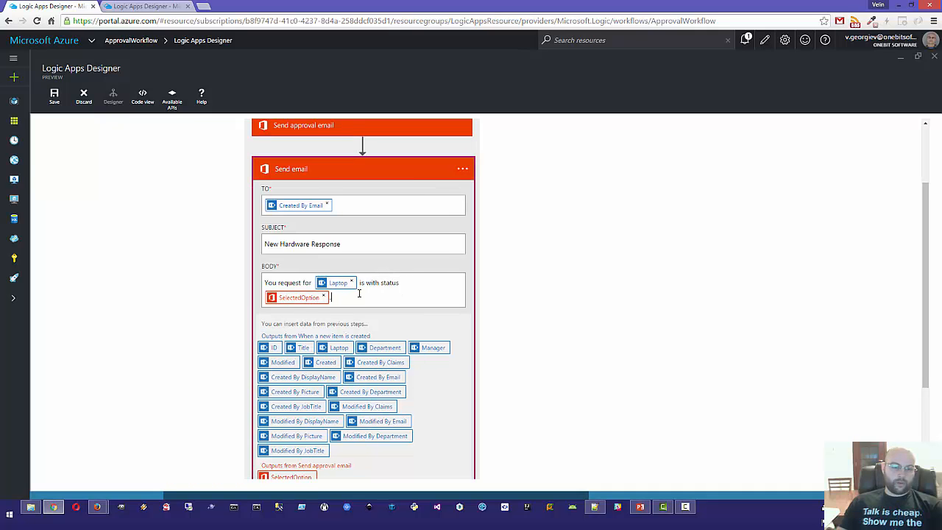
scroll(294, 232, up, 3)
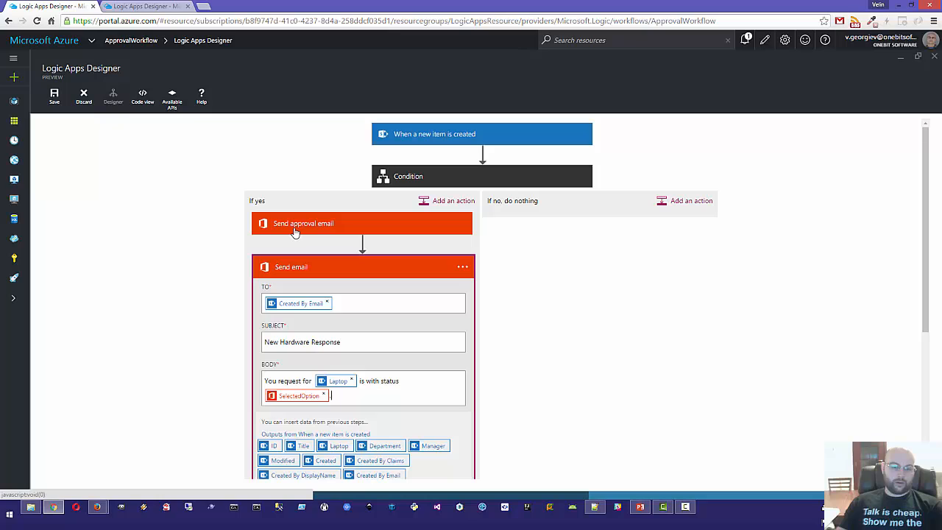
click(295, 224)
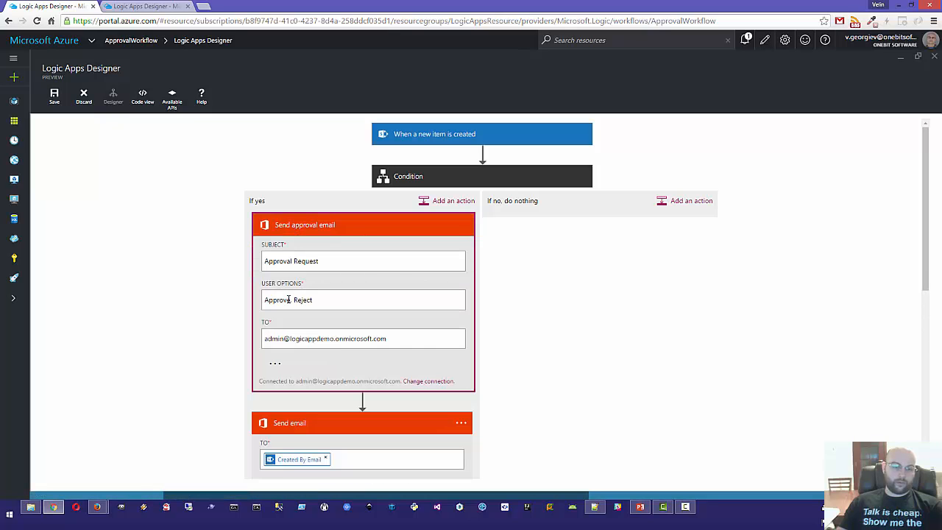
click(330, 228)
scroll(560, 246, down, 6)
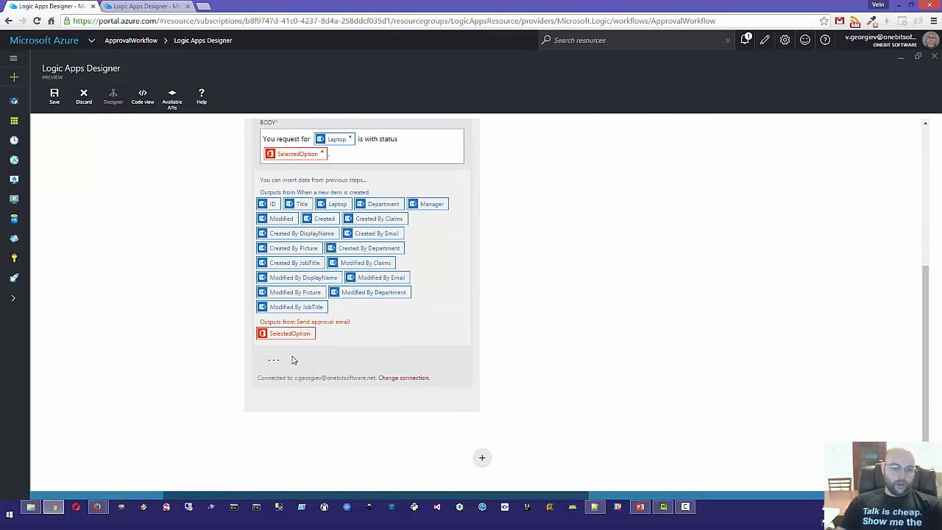
scroll(458, 317, up, 1)
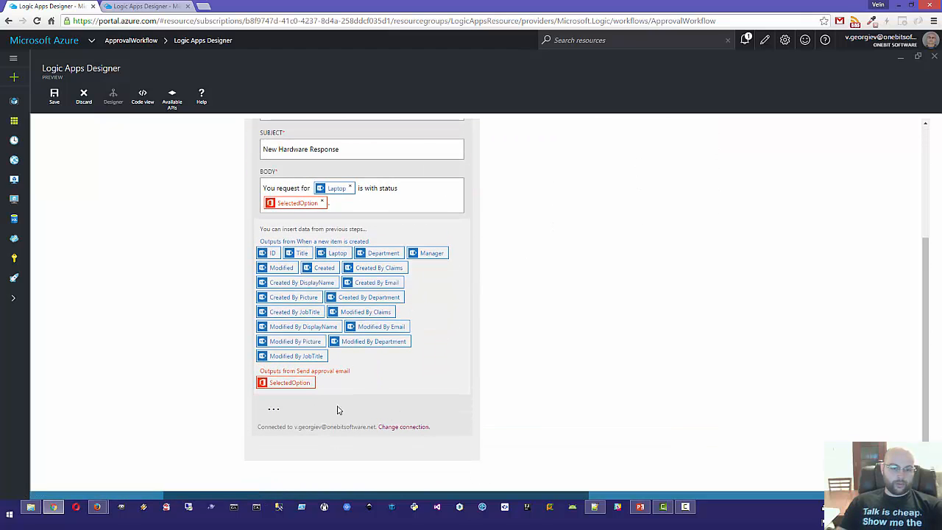
scroll(290, 208, up, 3)
click(295, 224)
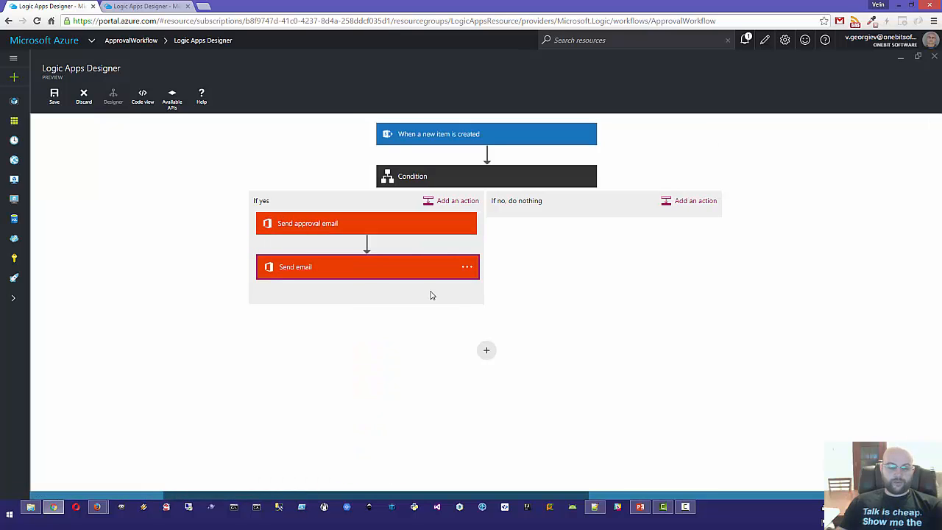
Step: Add an Http action after Send email in the If yes branch with Method POST
click(472, 202)
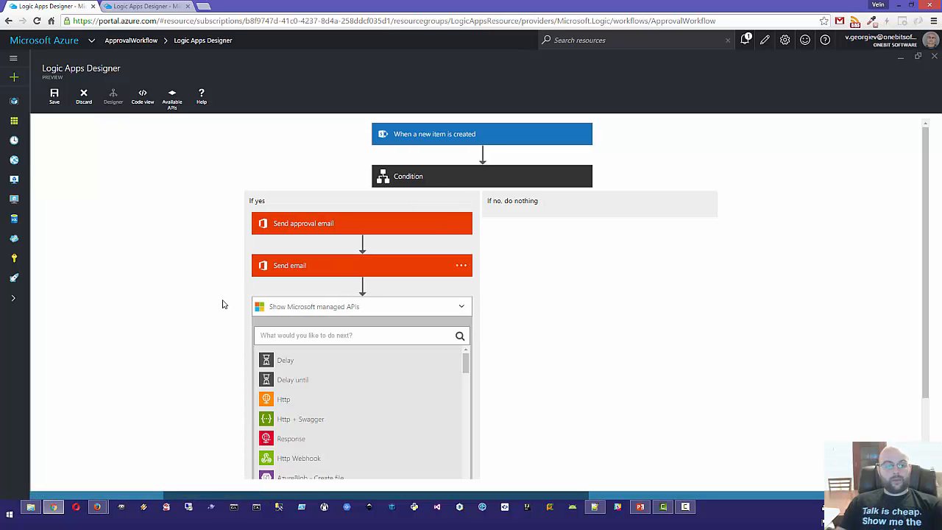
scroll(539, 260, down, 3)
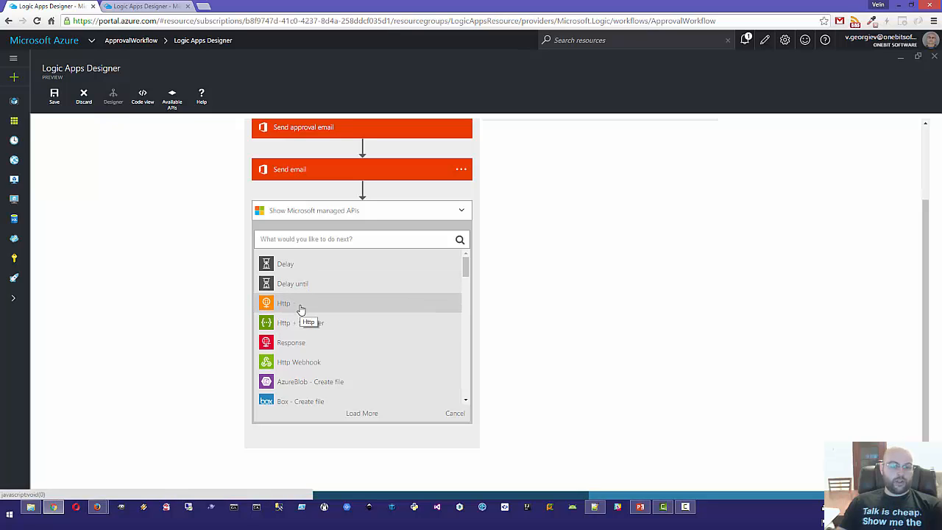
click(301, 310)
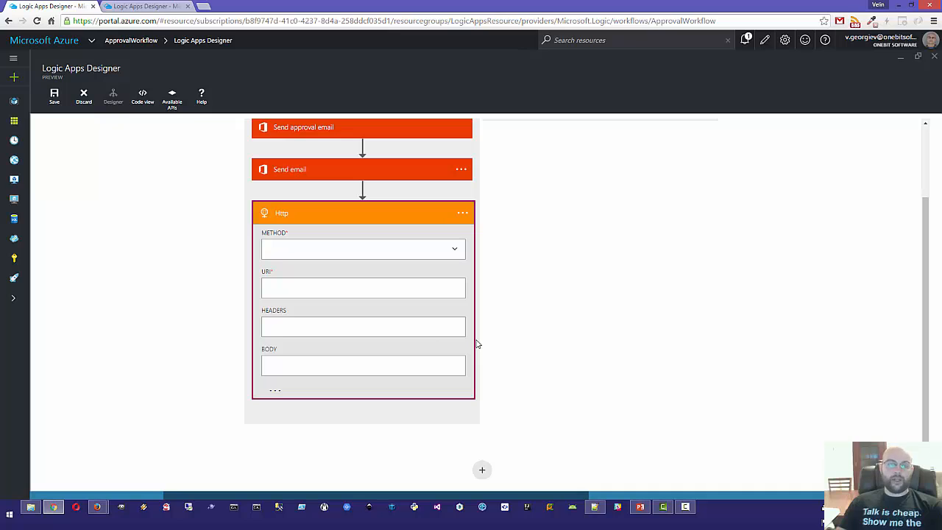
click(454, 250)
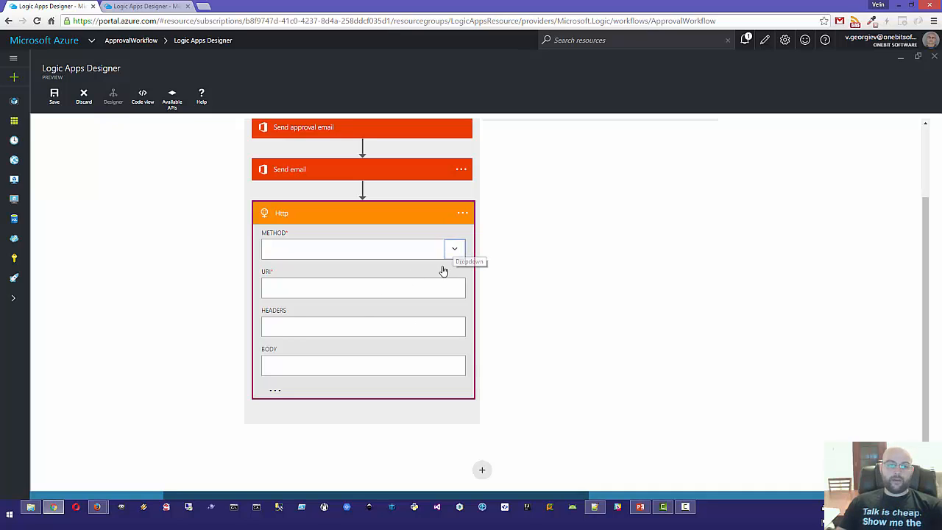
click(293, 308)
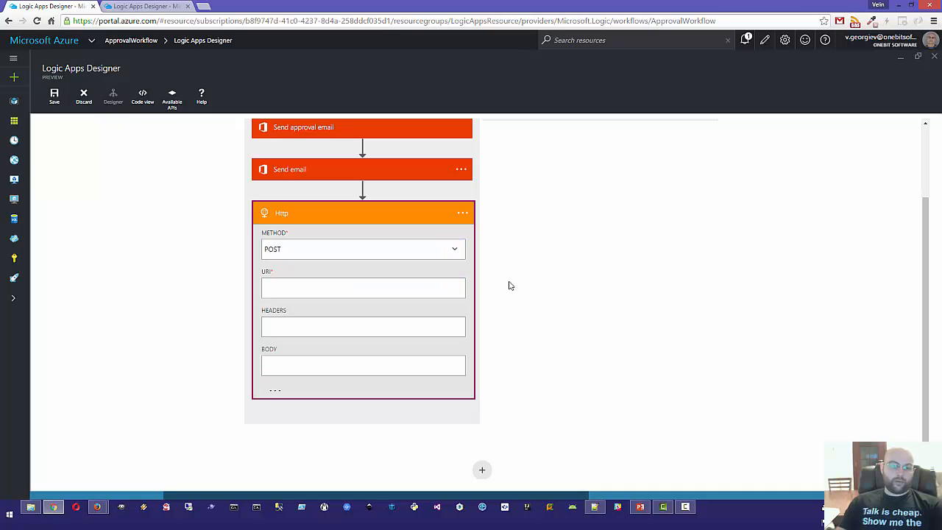
click(290, 286)
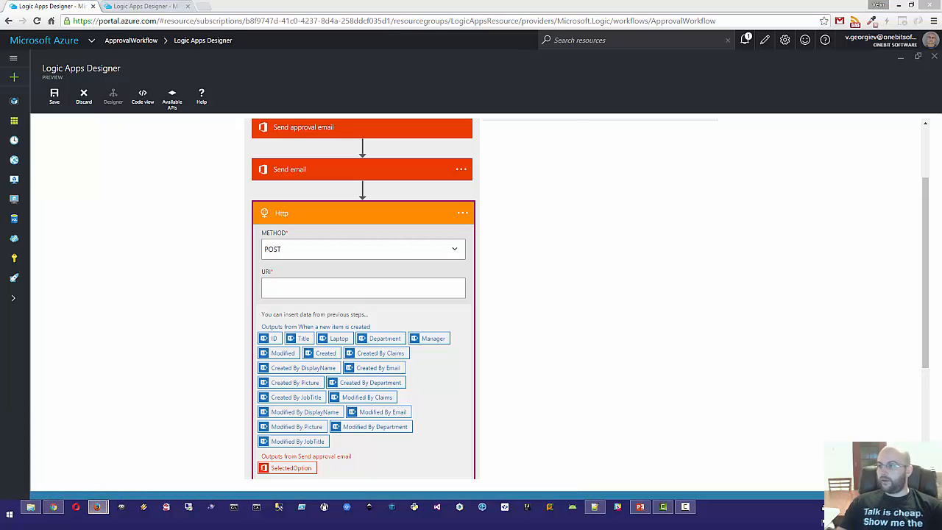
Step: Show the RequestBin bin page full screen in Firefox, then minimize it back to the designer
drag(941, 65, 261, 171)
click(261, 172)
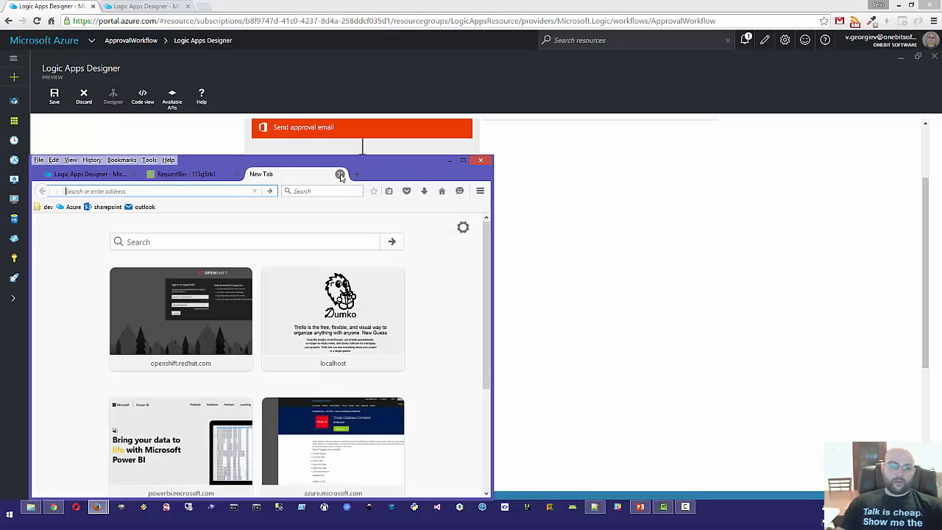
click(341, 175)
double_click(412, 173)
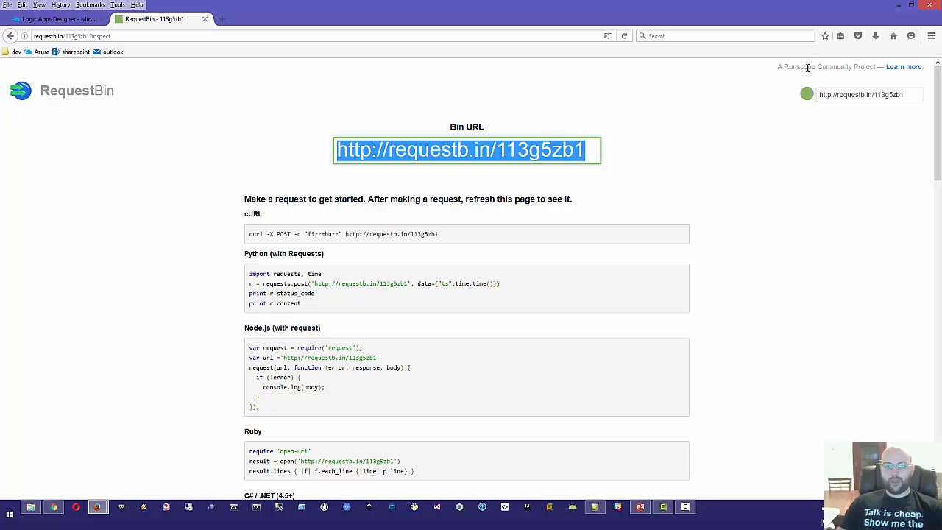
click(898, 5)
click(287, 288)
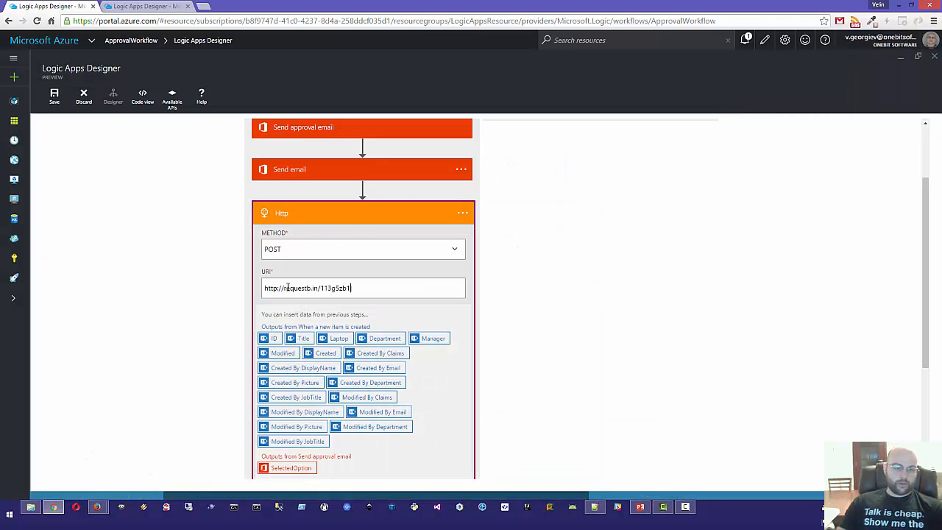
scroll(522, 242, down, 1)
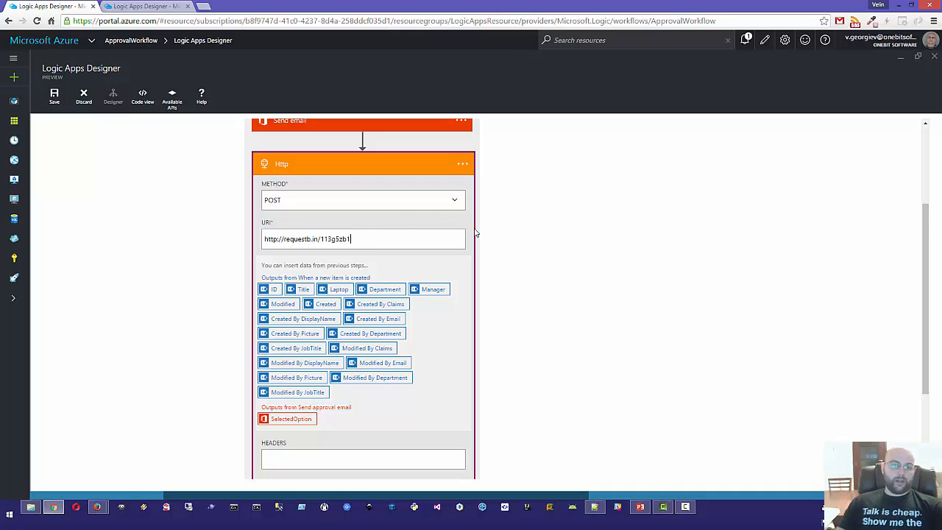
scroll(462, 240, down, 2)
scroll(462, 239, down, 1)
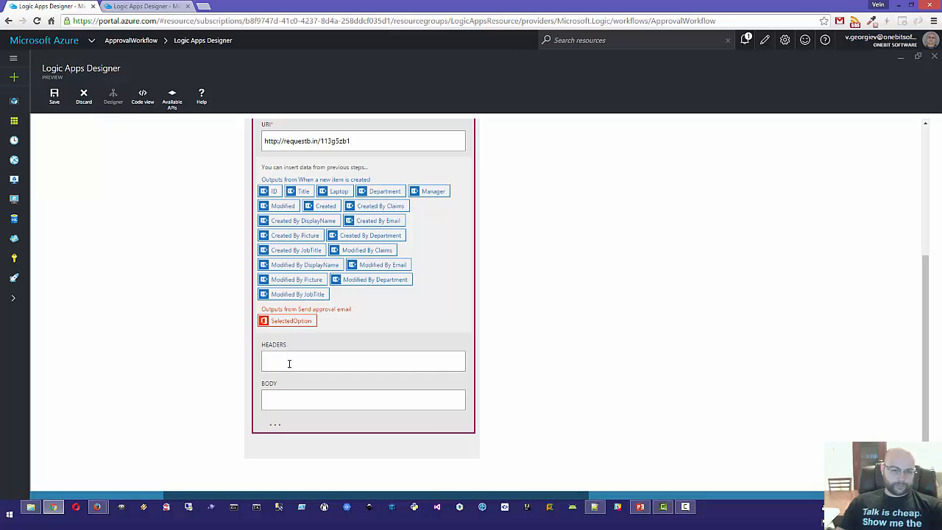
Step: Paste the JSON Content-Type header into the Http action's HEADERS field
click(288, 361)
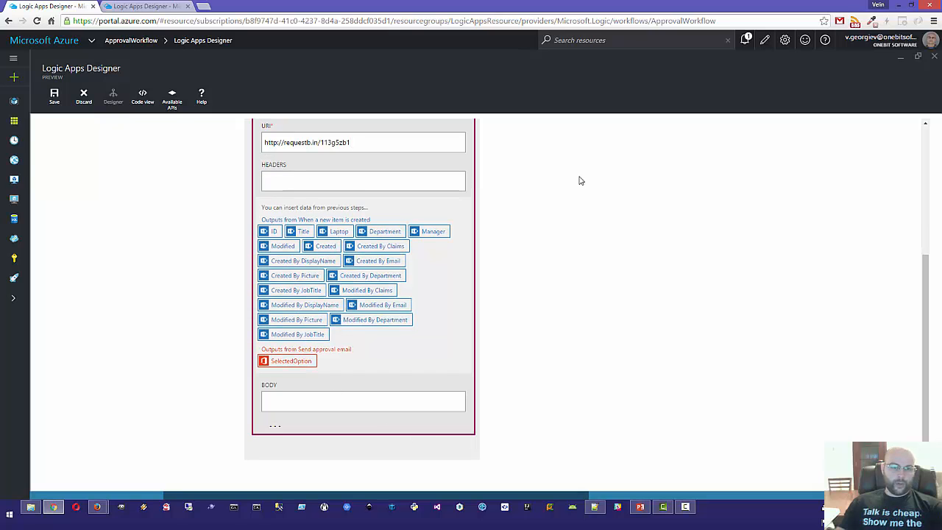
scroll(574, 188, up, 1)
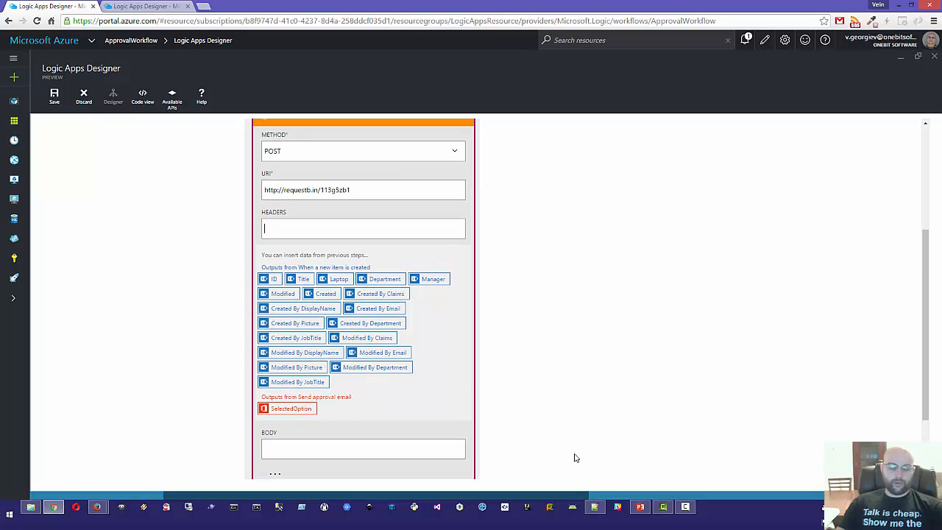
click(597, 508)
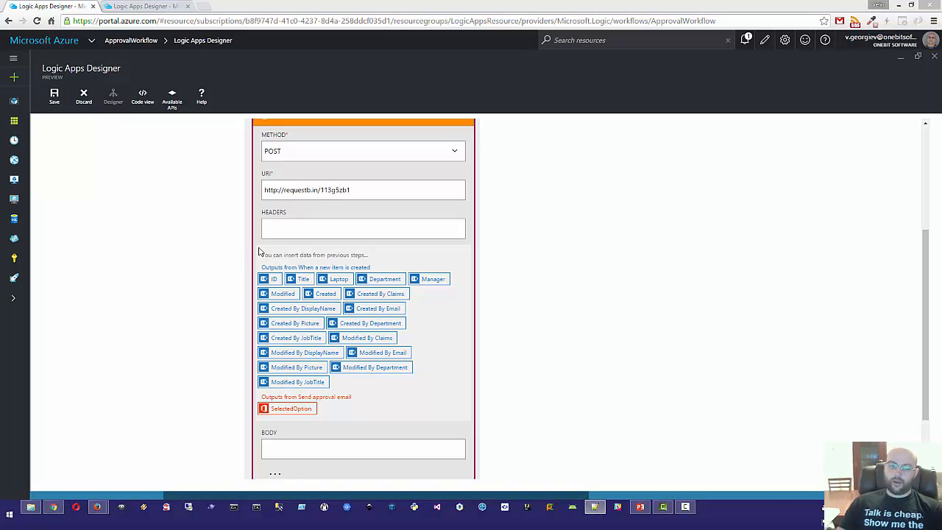
click(299, 227)
right_click(298, 227)
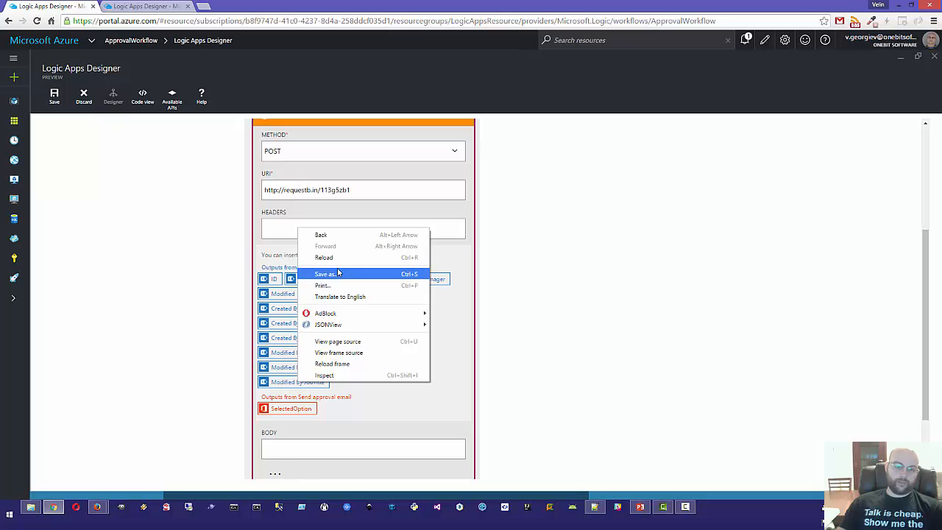
click(269, 227)
text({"Content-Type": "application/json"})
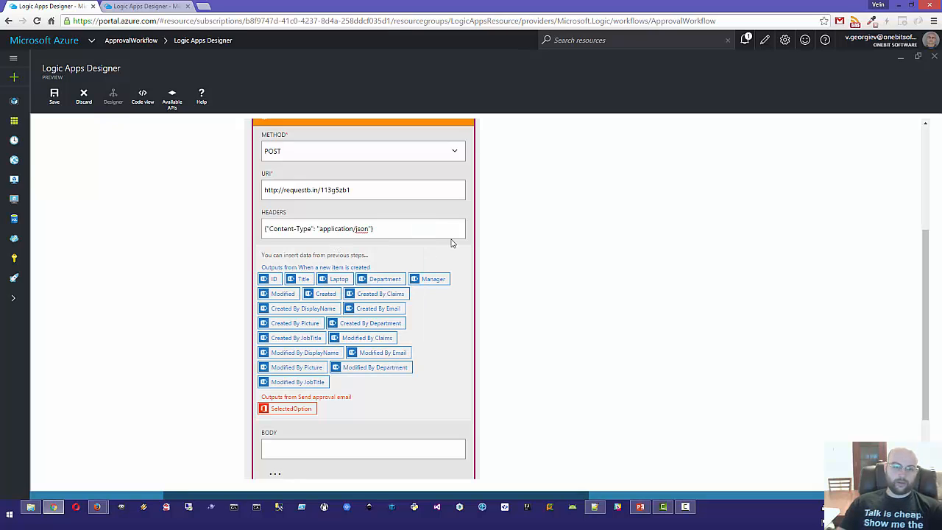
scroll(560, 199, down, 1)
key(alt+Tab)
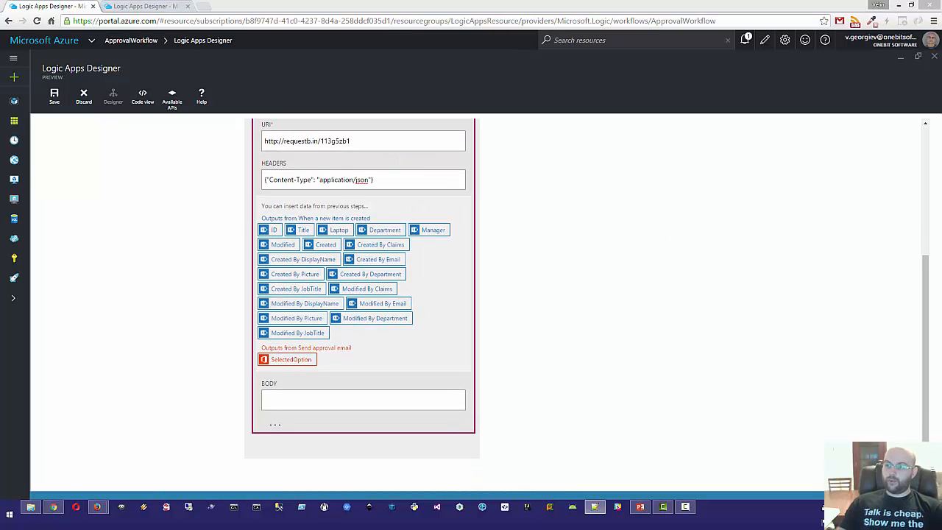
click(282, 402)
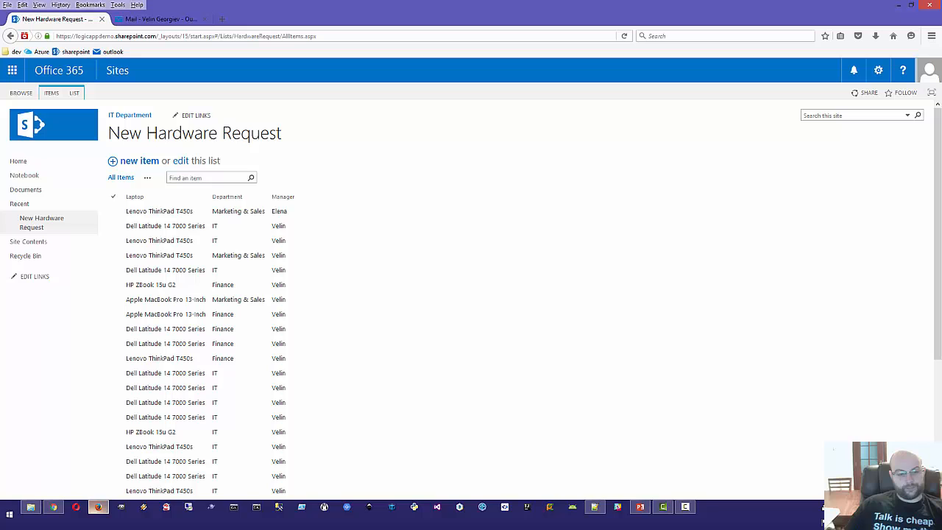
Step: Save a new hardware request item with the IT department and a manager assigned
click(99, 507)
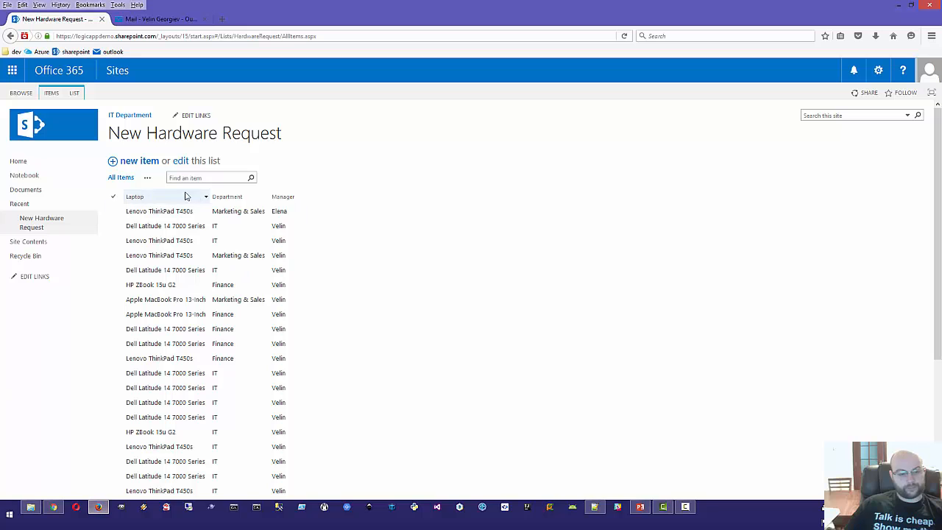
click(138, 162)
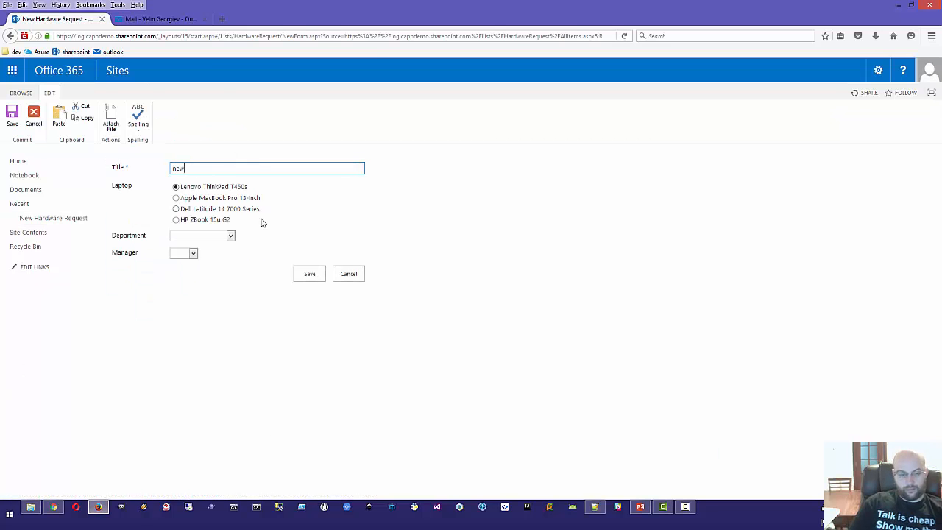
click(195, 235)
click(178, 256)
click(183, 254)
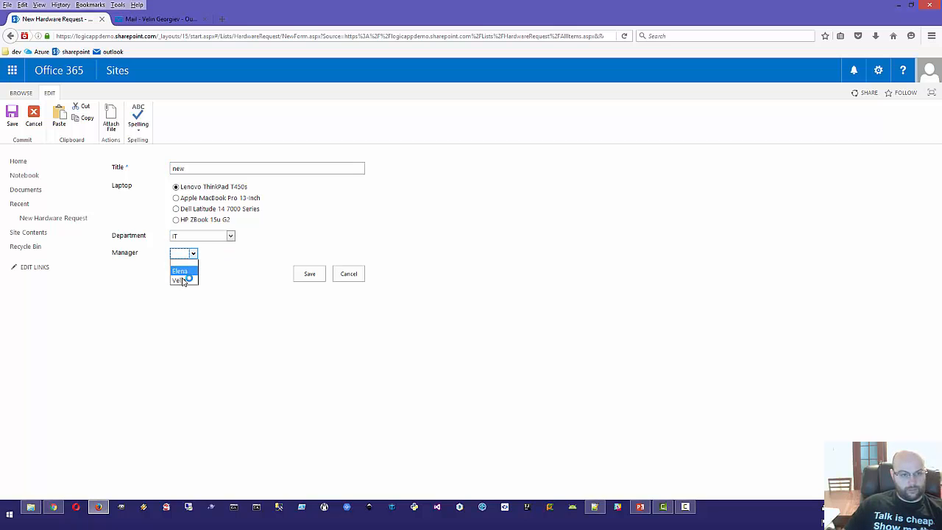
click(181, 274)
click(304, 274)
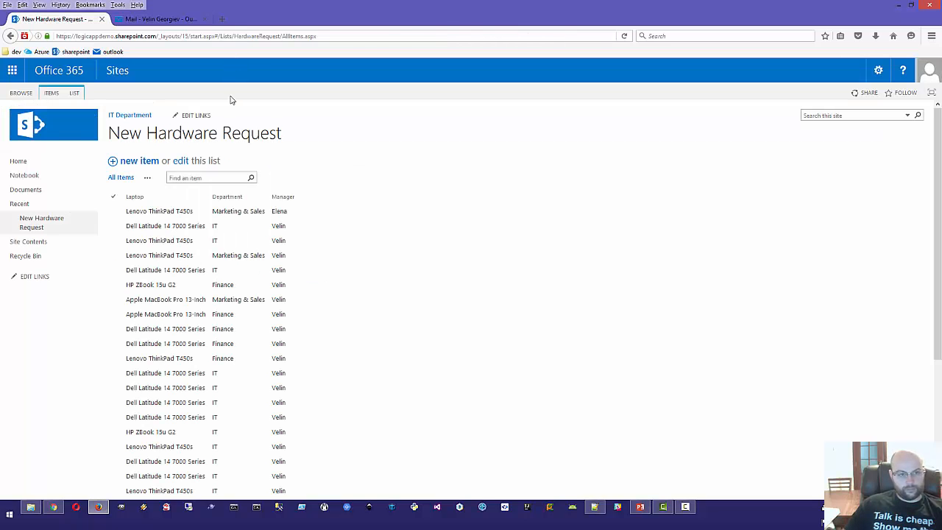
key(alt+Tab)
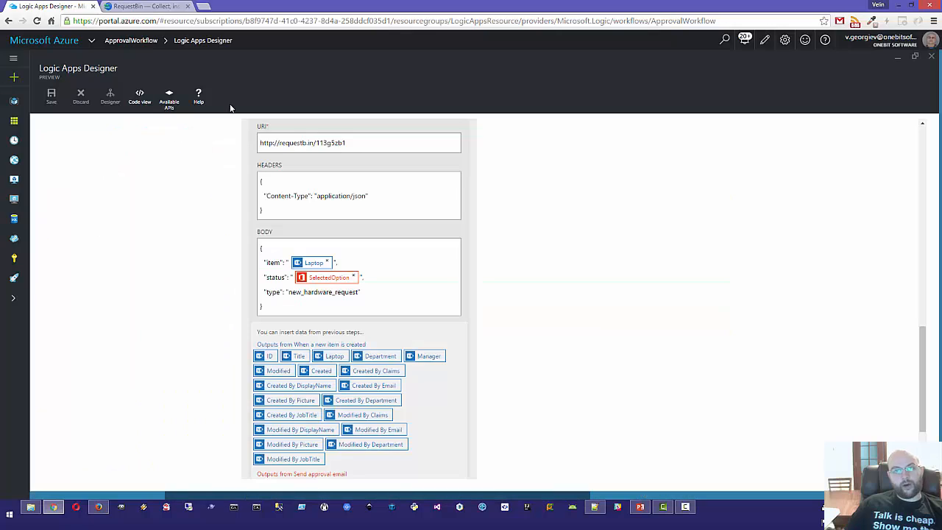
Step: Collapse the Send approval email, Send email, Http and new-item trigger steps
scroll(694, 209, up, 10)
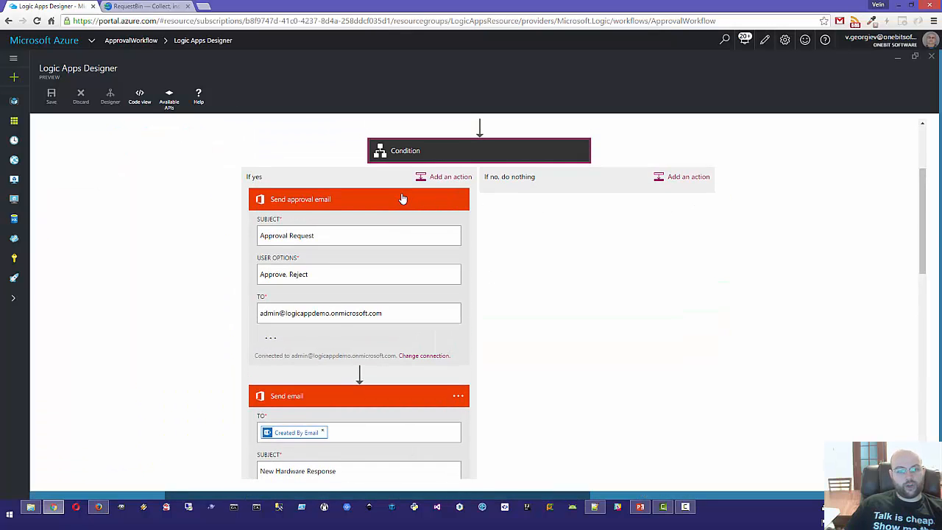
click(403, 198)
click(328, 244)
click(320, 285)
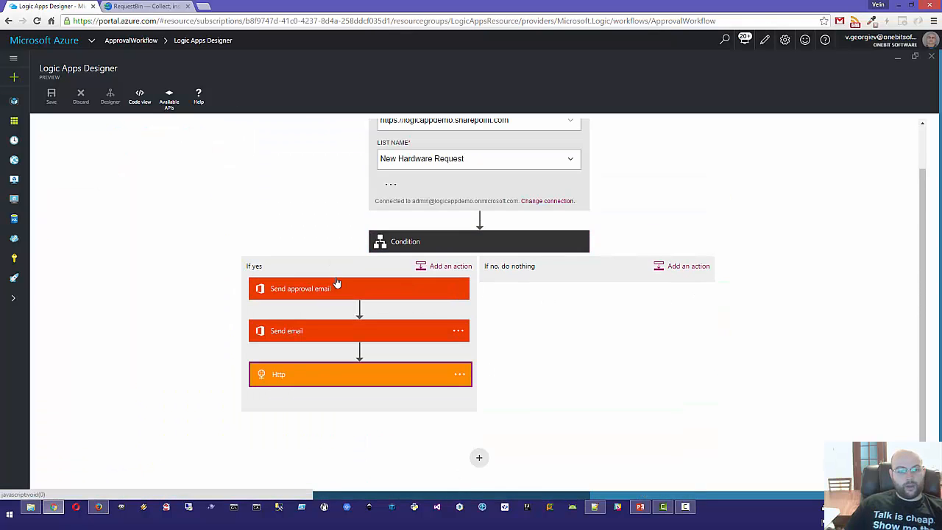
click(452, 124)
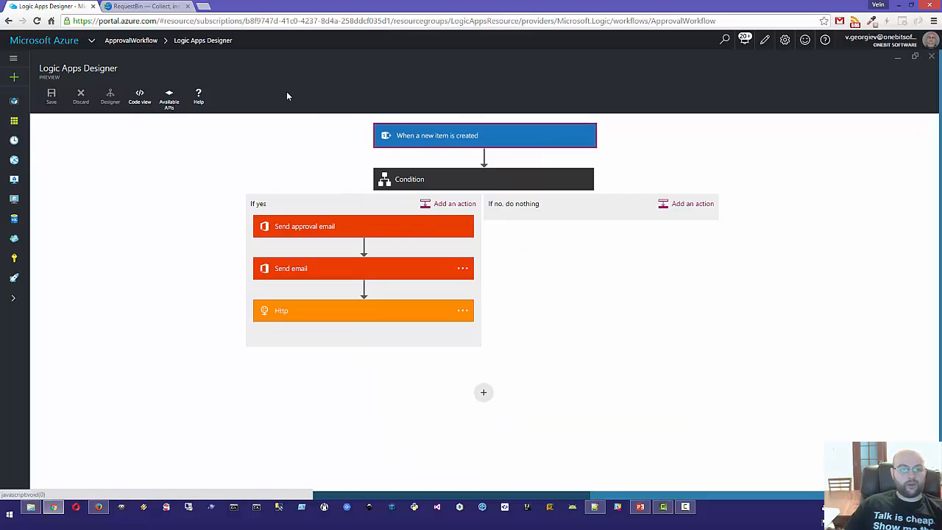
Step: Manually run the When_a_new_item_is_created trigger of ApprovalWorkflow
scroll(764, 114, left, 4)
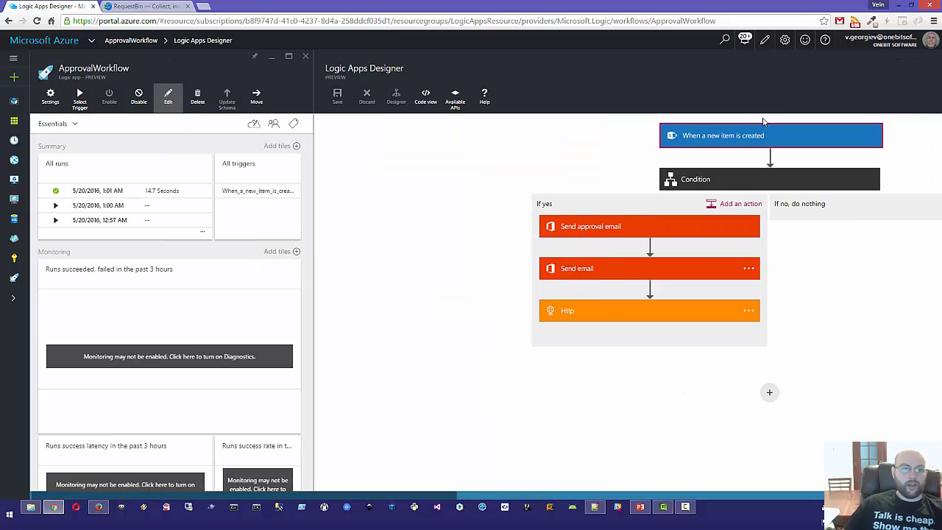
click(81, 103)
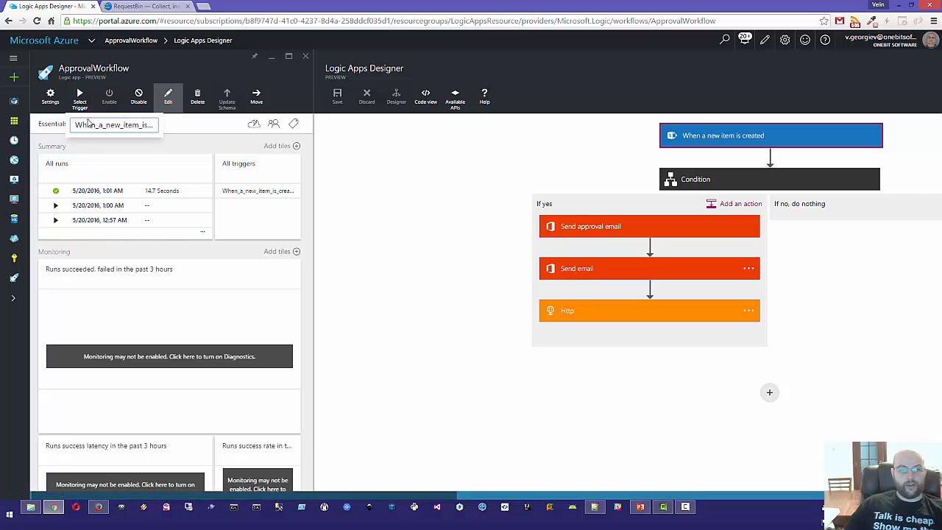
click(86, 127)
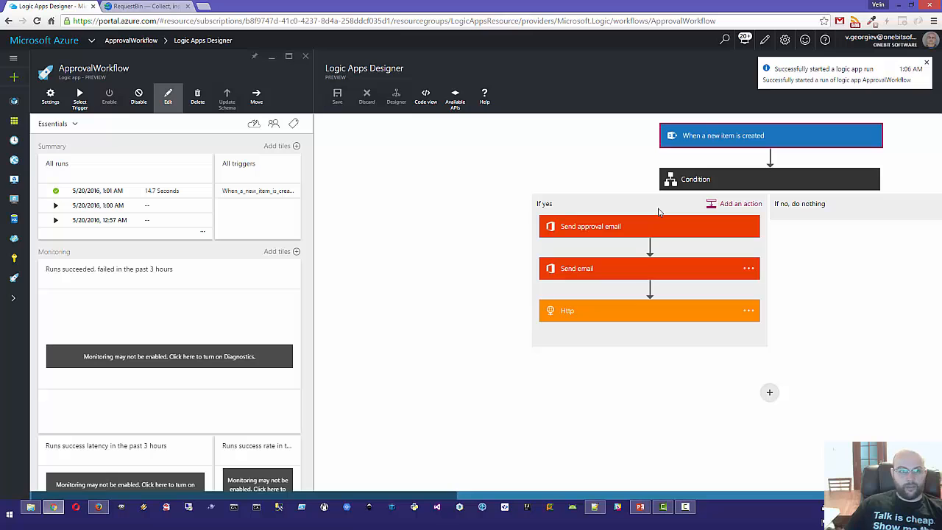
key(alt+Tab)
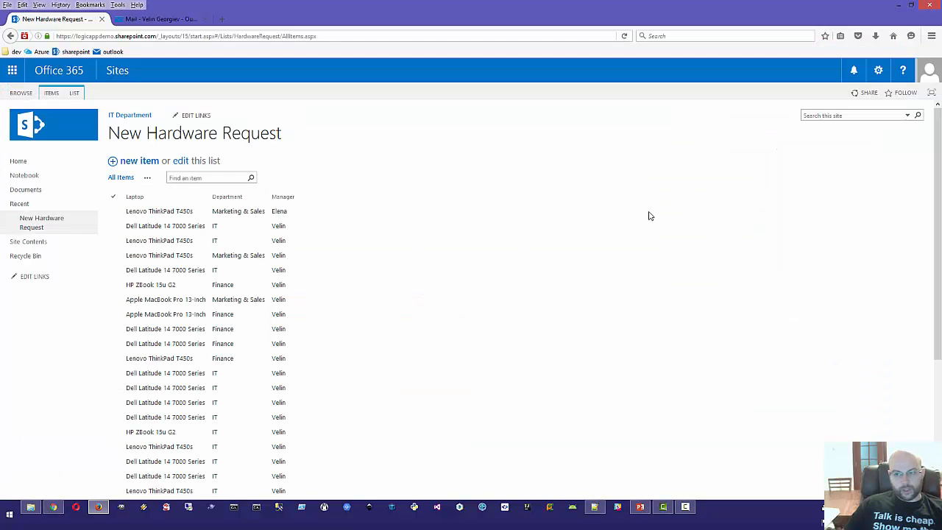
Step: Open the Approval Request email from the Mail inbox in Firefox
click(142, 20)
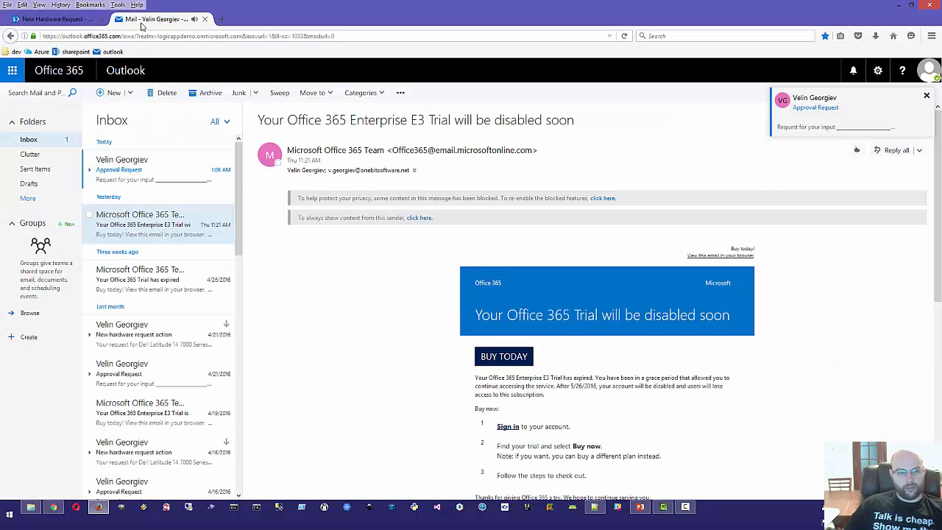
click(124, 174)
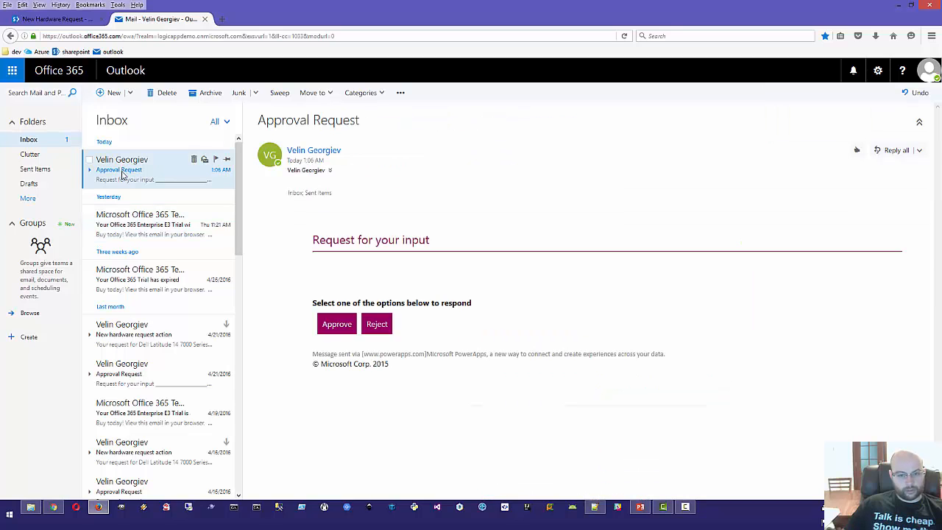
click(122, 233)
click(123, 170)
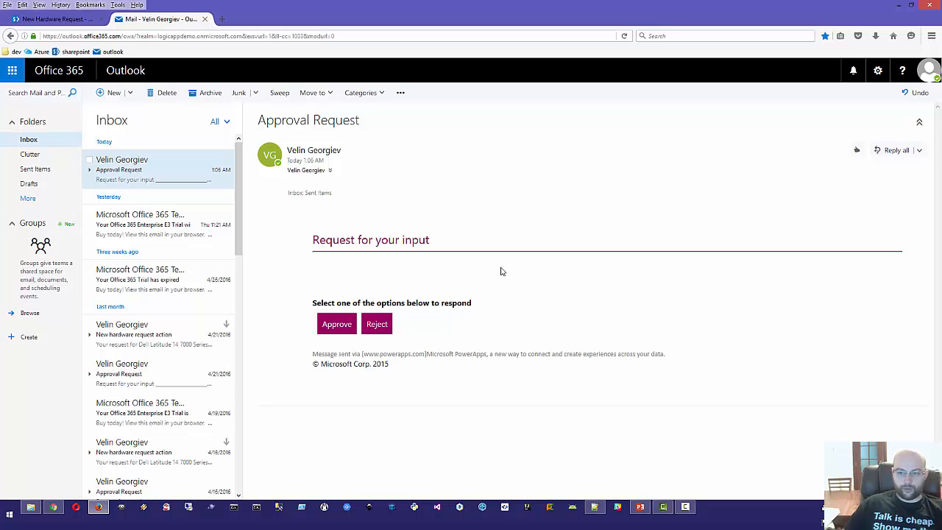
Step: Expand the Send approval email step and reveal its optional fields
key(alt+Tab)
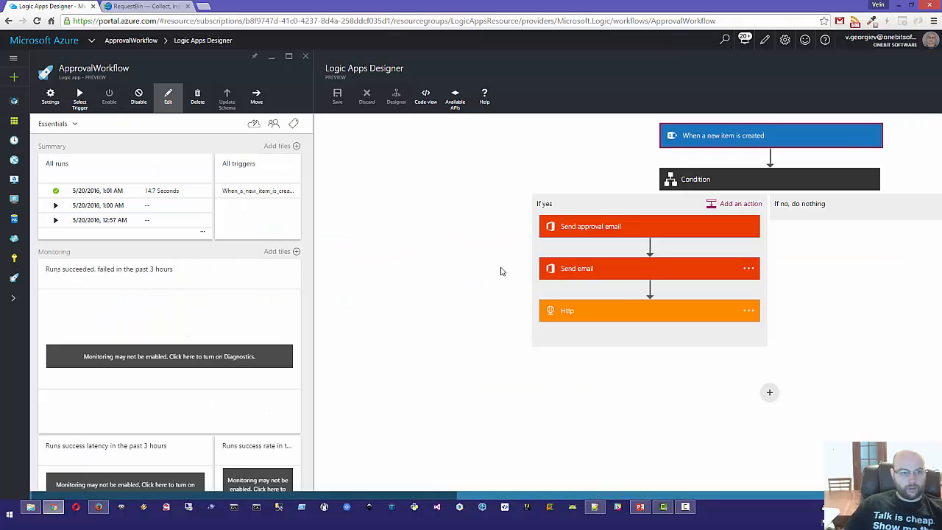
click(624, 266)
click(589, 266)
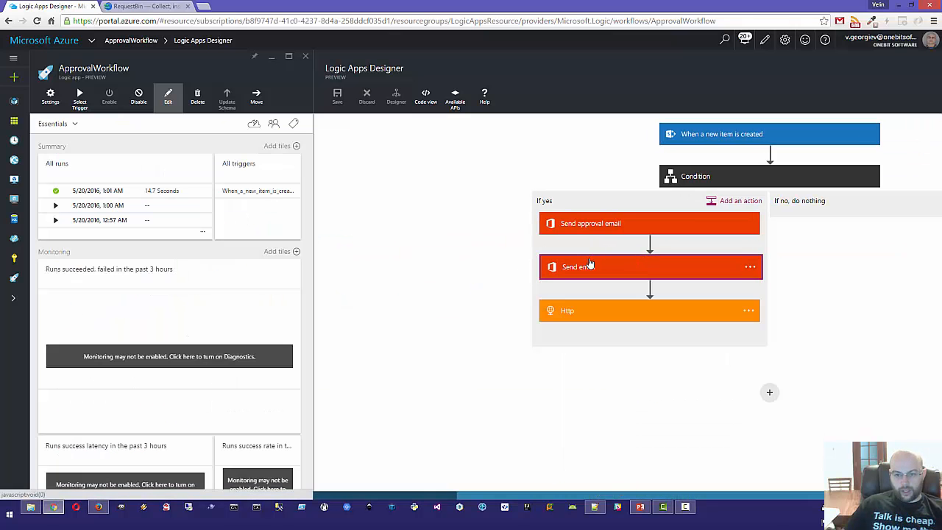
click(585, 229)
scroll(530, 156, down, 2)
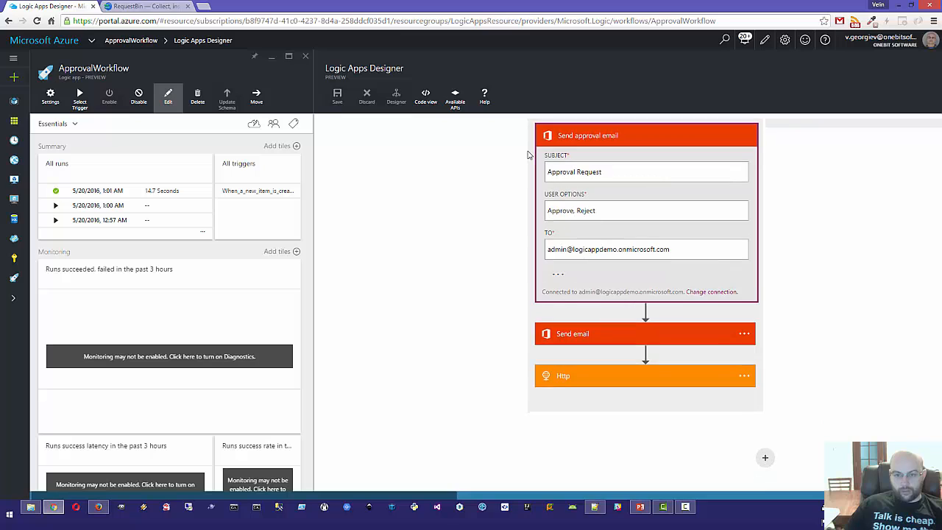
click(558, 278)
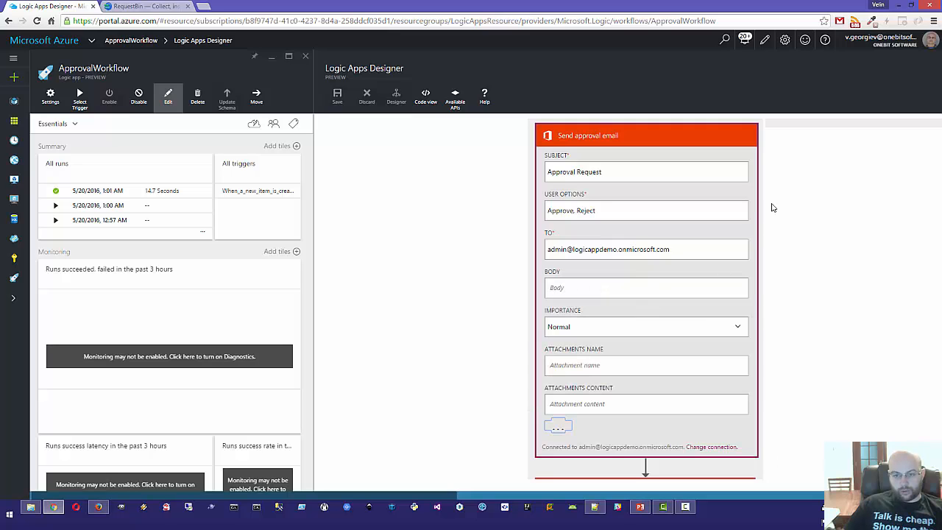
Step: Set the approval email body to '[Created By DisplayName] requested [Laptop].' and save the logic app
click(567, 287)
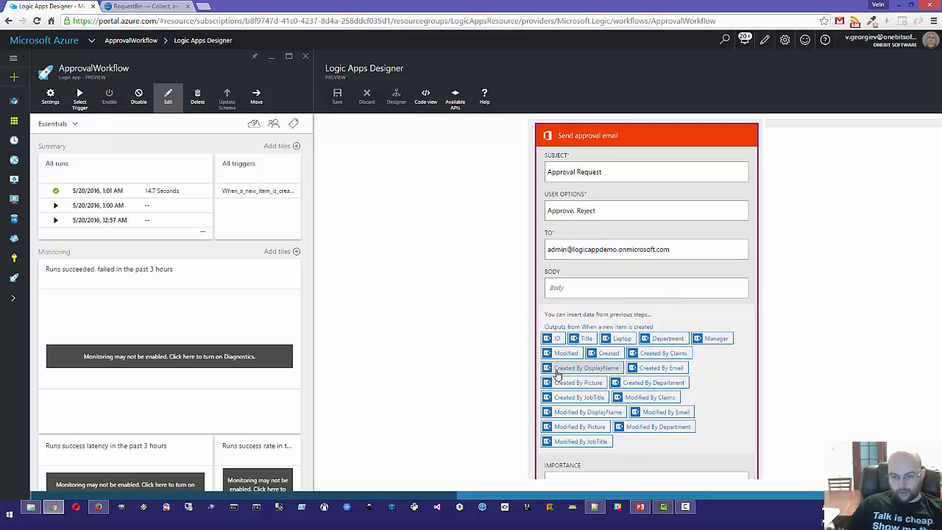
click(582, 368)
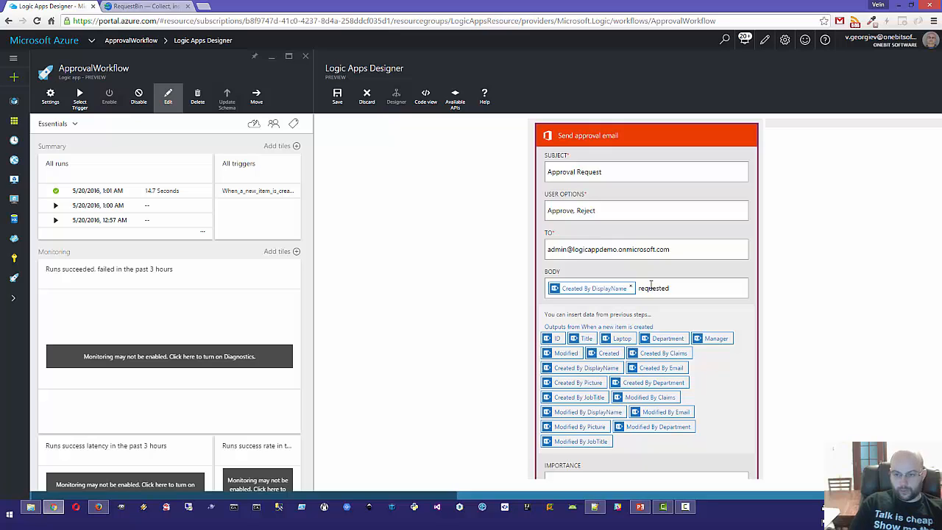
click(621, 340)
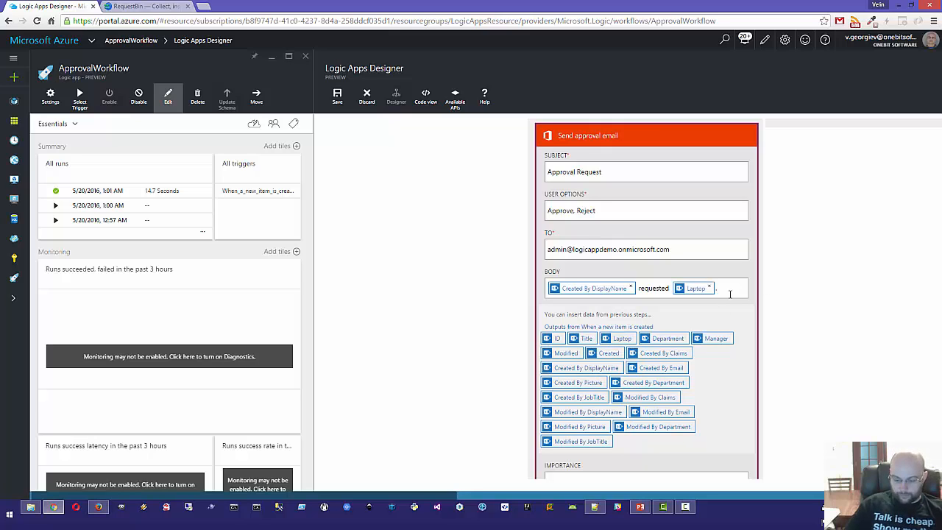
click(336, 97)
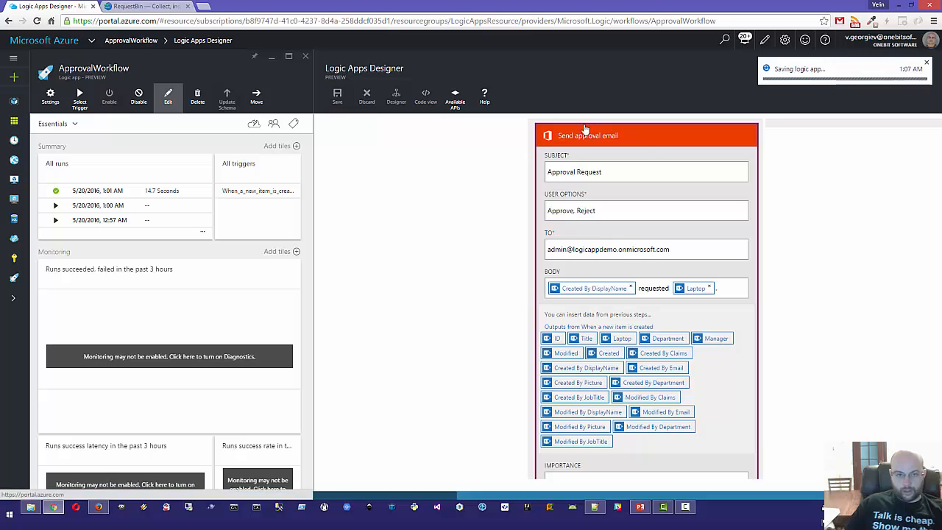
click(643, 142)
Step: Submit a new IT-department hardware request for a Lenovo ThinkPad T450s with a manager selected
key(alt+Tab)
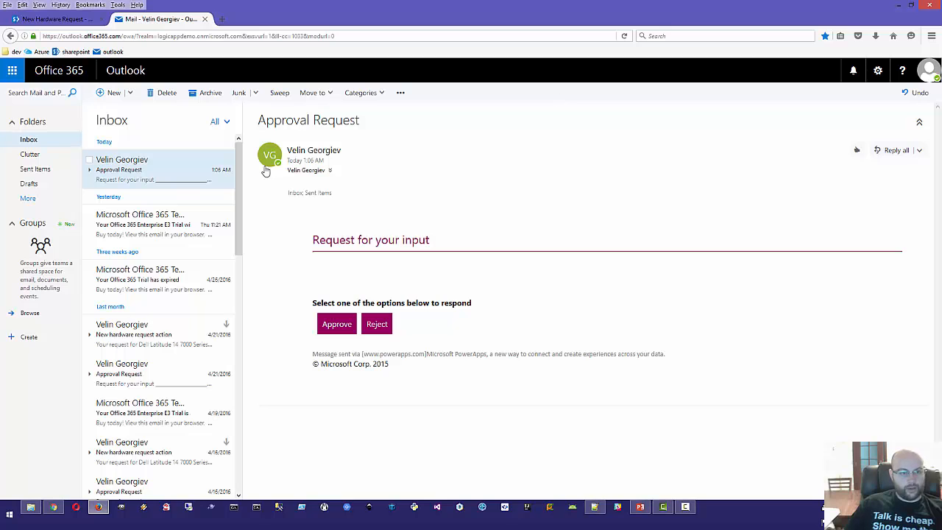
click(18, 19)
click(139, 160)
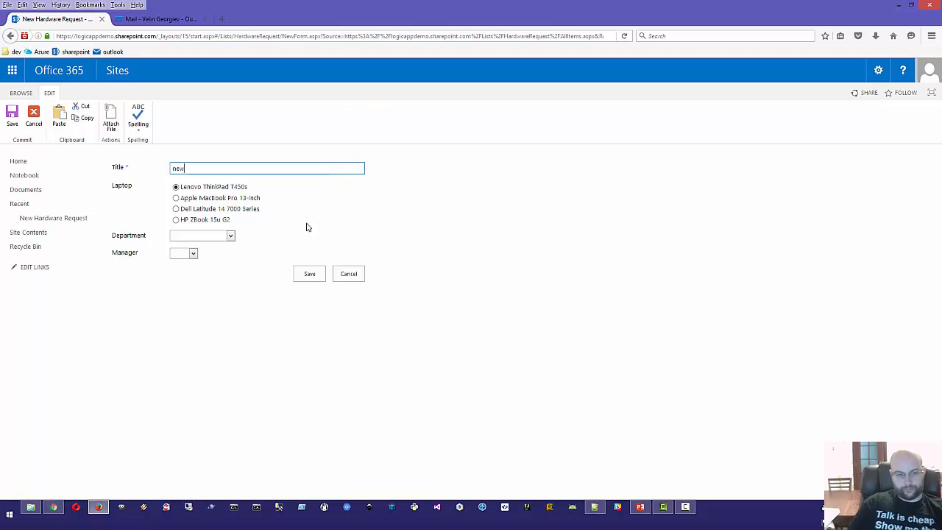
click(207, 236)
click(182, 264)
click(185, 254)
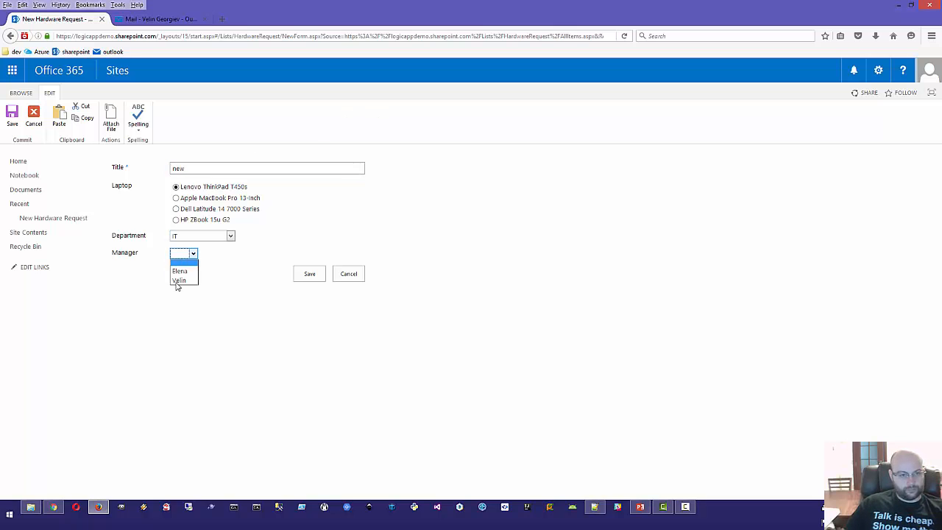
click(180, 273)
click(309, 273)
key(alt+Tab)
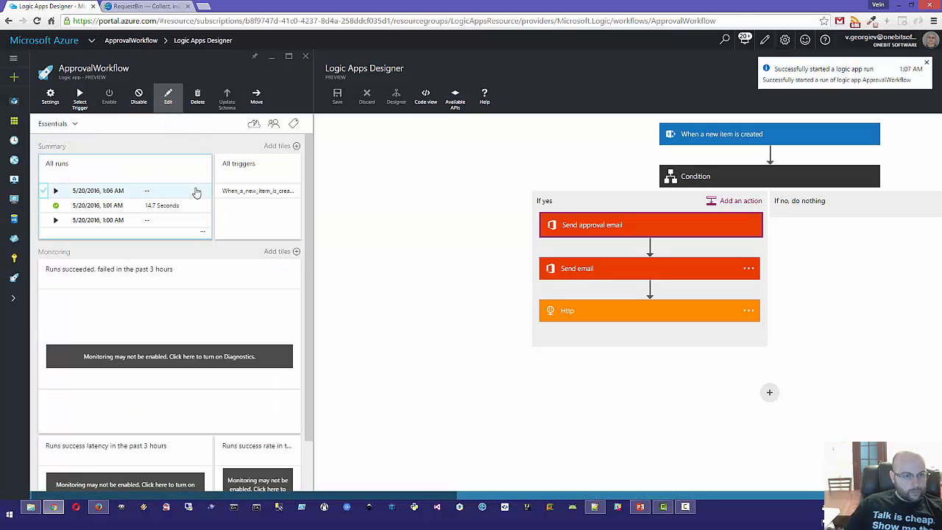
Step: Open the newest Approval Request email for the ThinkPad T450s and approve it
key(alt+Tab)
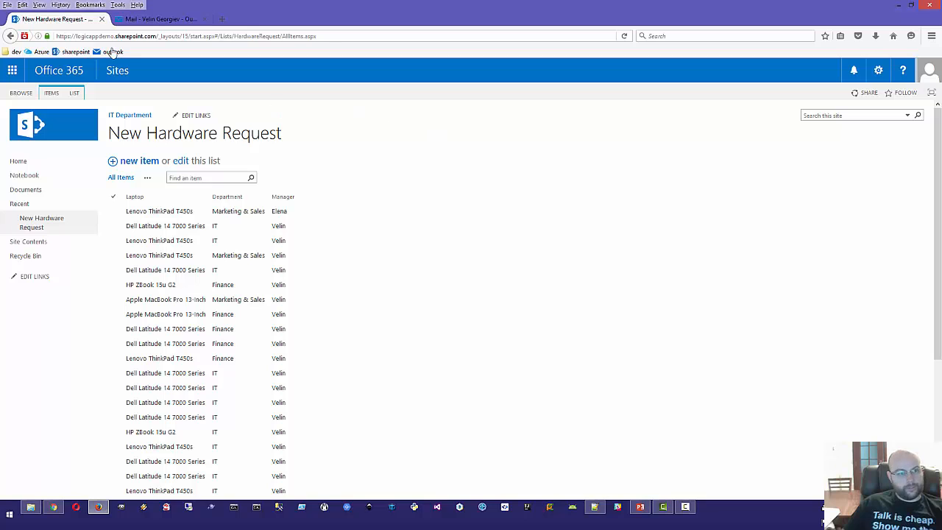
click(118, 18)
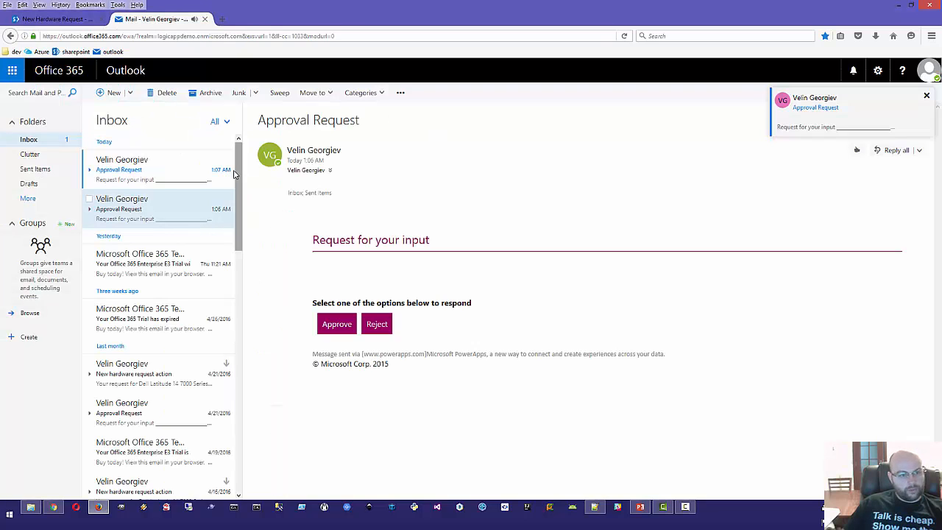
click(112, 180)
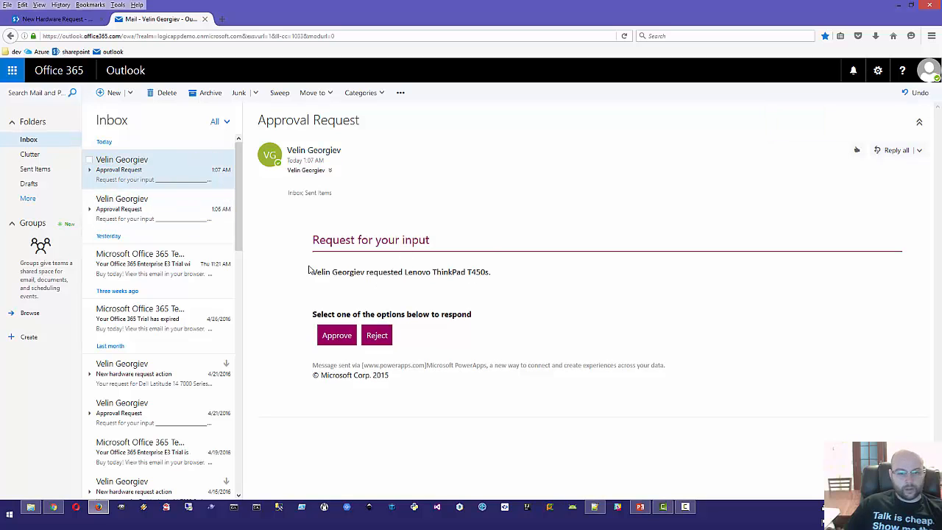
triple_click(518, 271)
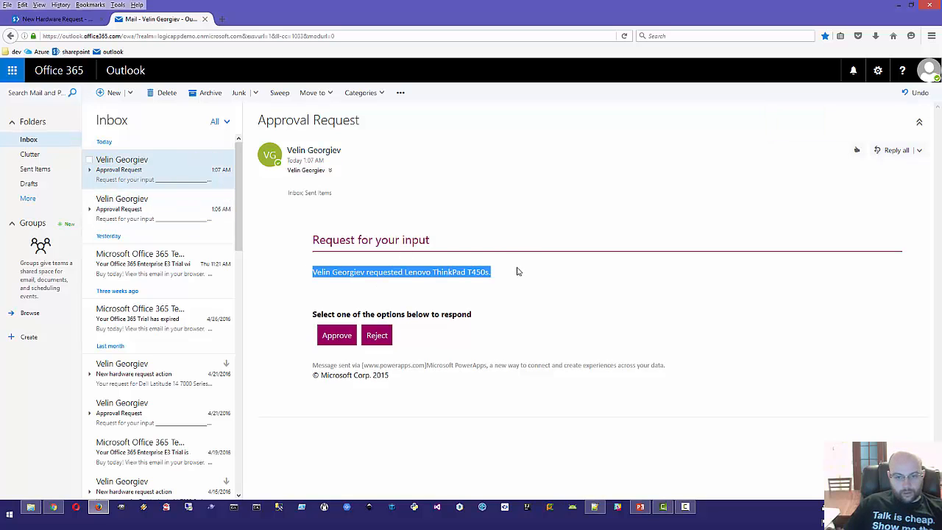
click(518, 271)
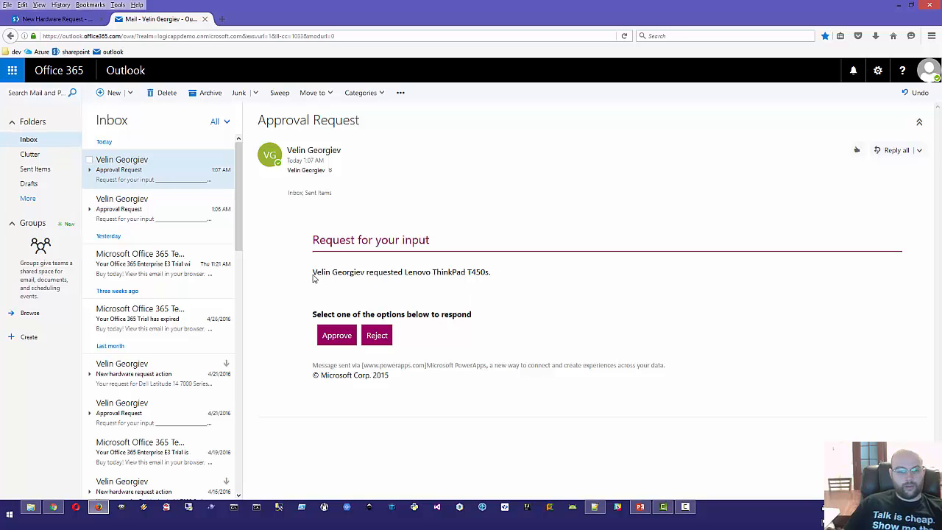
drag(314, 278, 493, 275)
click(541, 283)
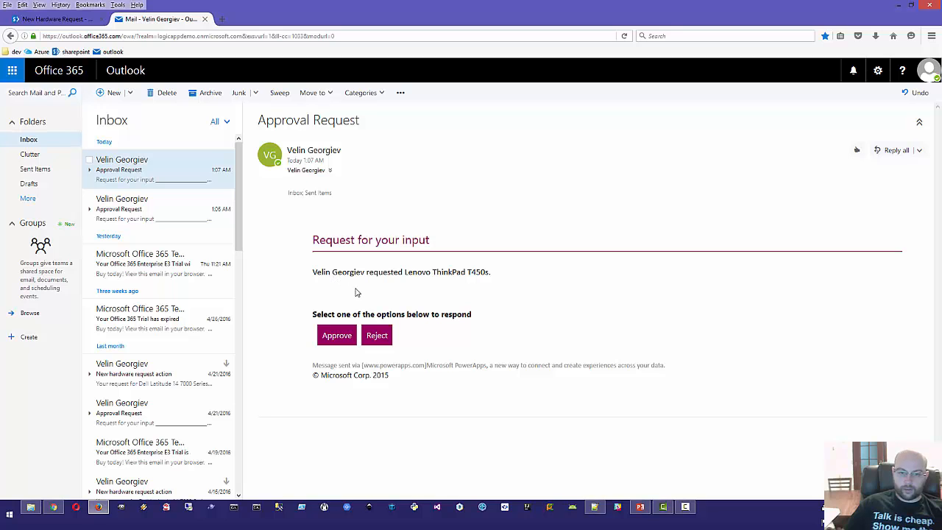
click(336, 336)
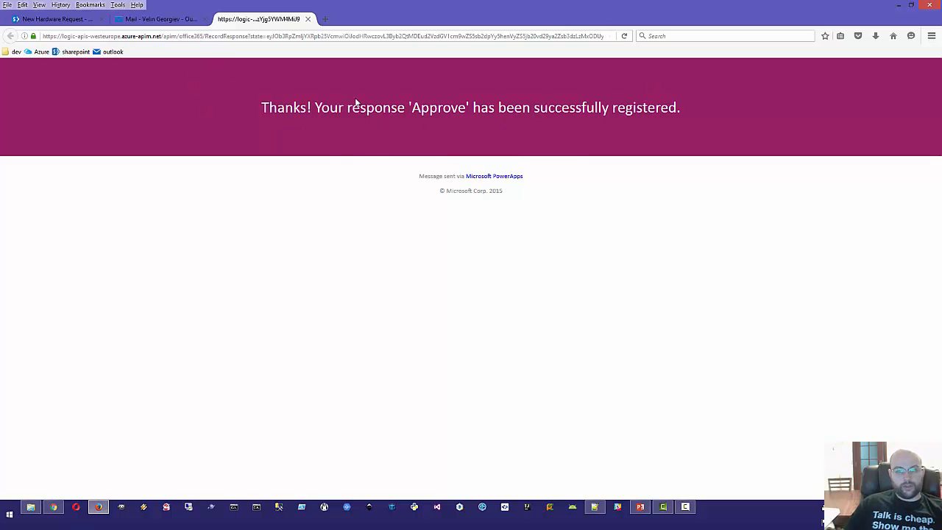
Step: Check the New Hardware Response email shows status Approve, then return to the designer
click(151, 19)
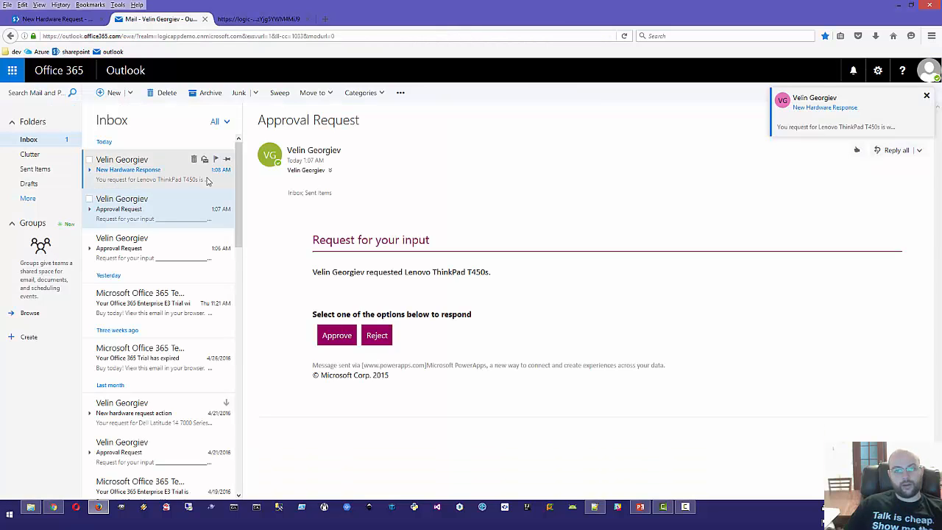
click(126, 173)
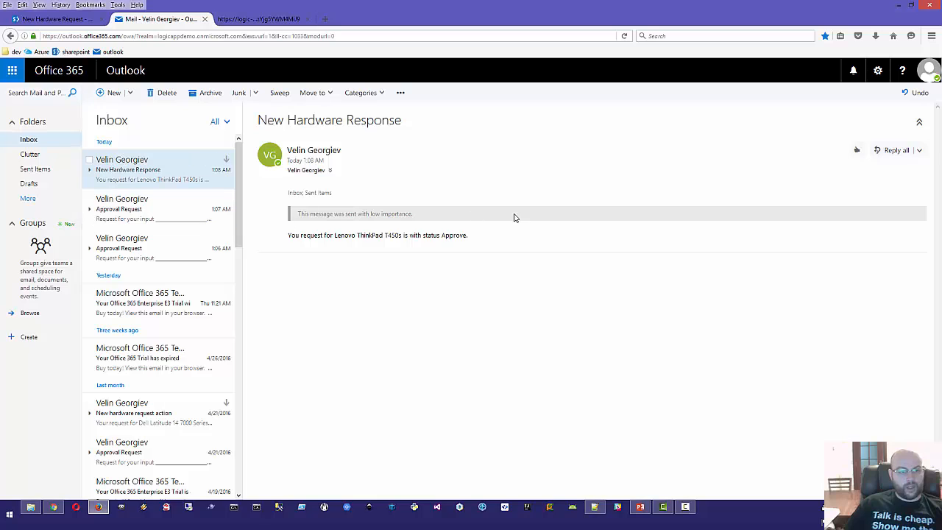
drag(484, 243, 270, 237)
click(346, 249)
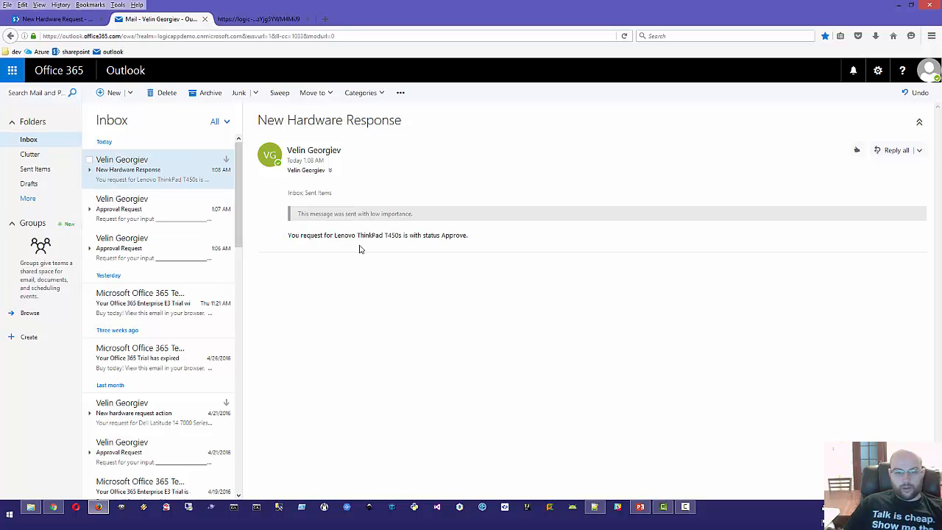
double_click(457, 237)
click(482, 240)
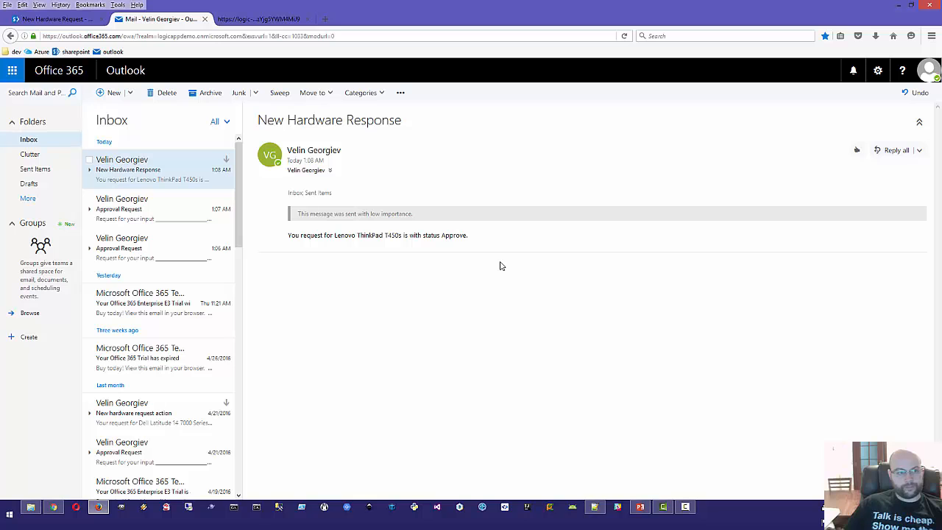
key(alt+Tab)
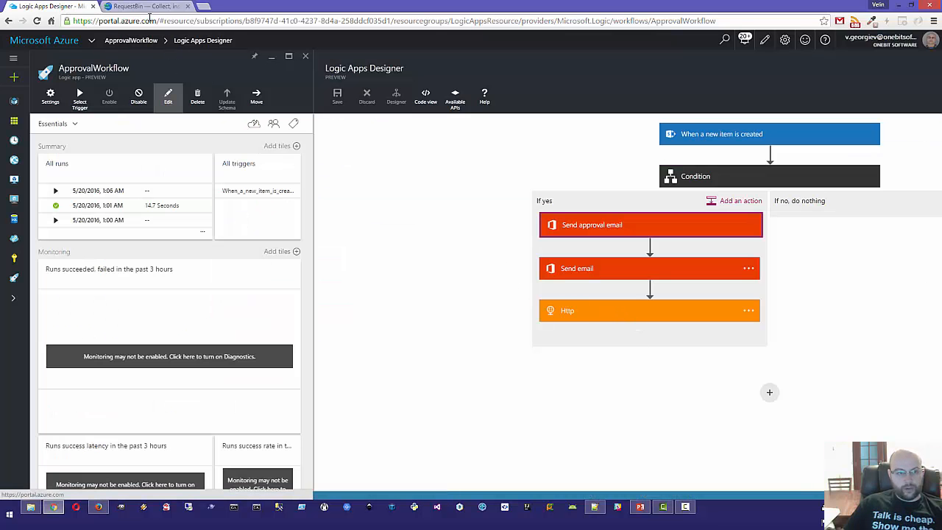
Step: Refresh RequestBin and inspect the captured 81-byte POST with the ThinkPad T450s Approve JSON
click(140, 7)
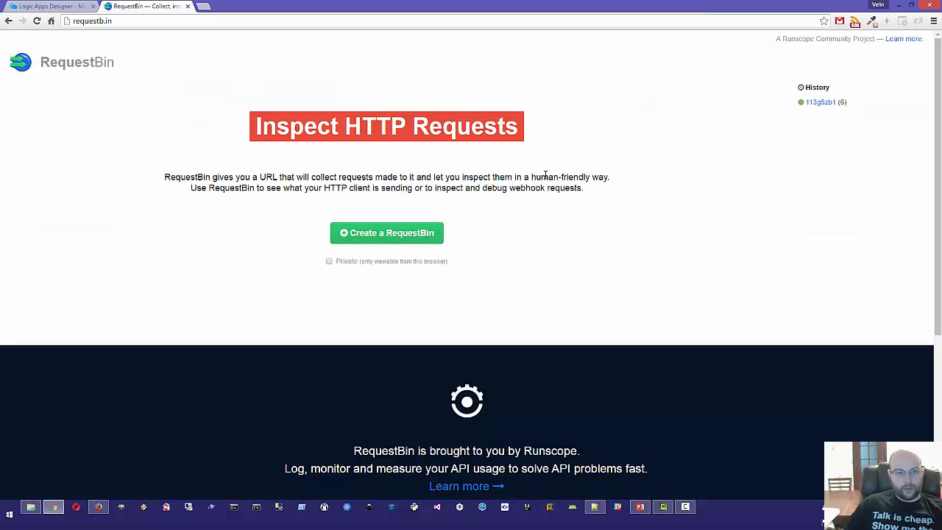
drag(851, 102, 826, 103)
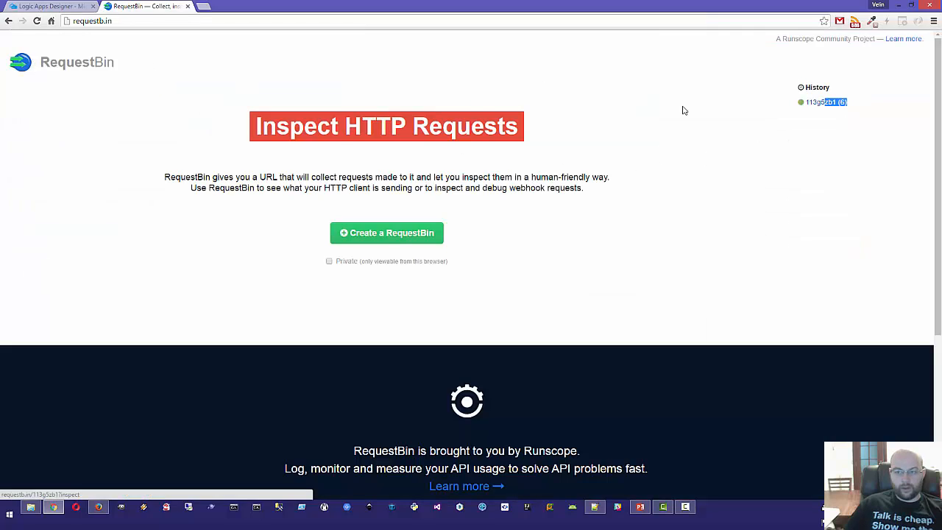
click(37, 21)
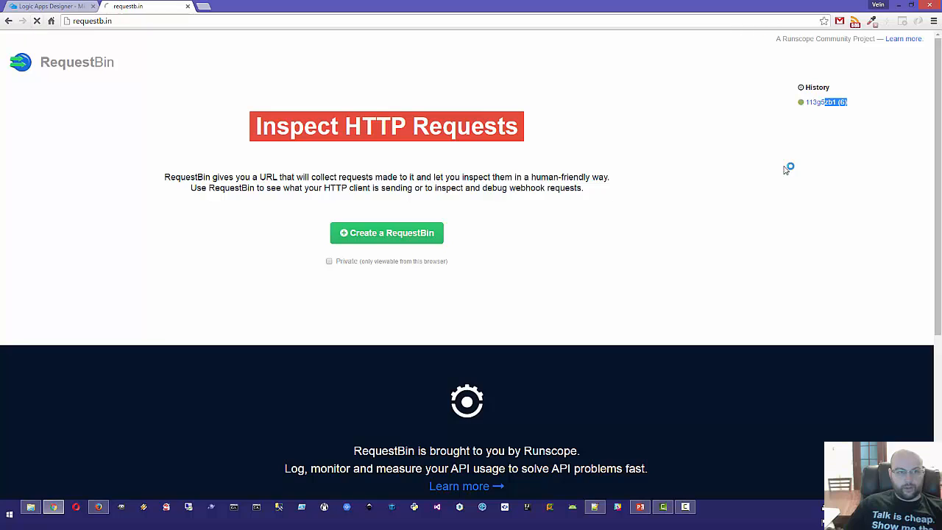
click(822, 104)
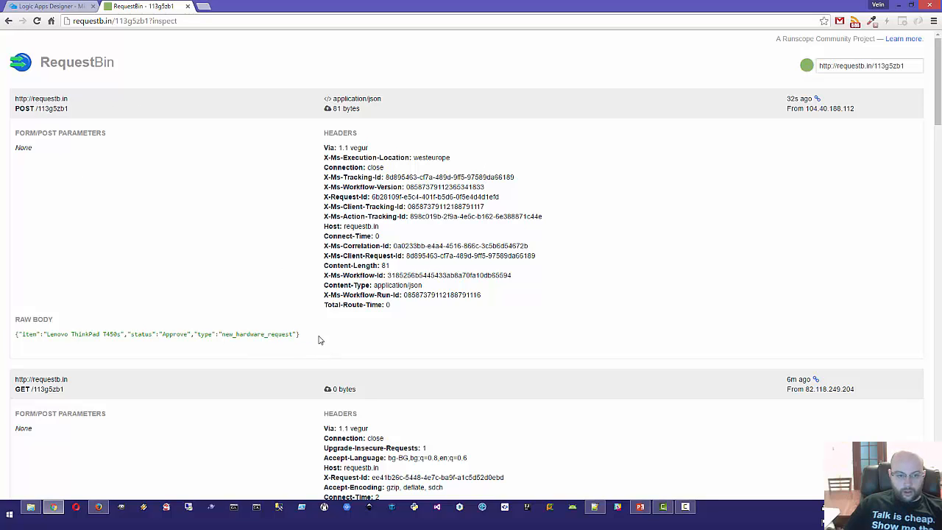
drag(318, 336, 15, 336)
click(160, 272)
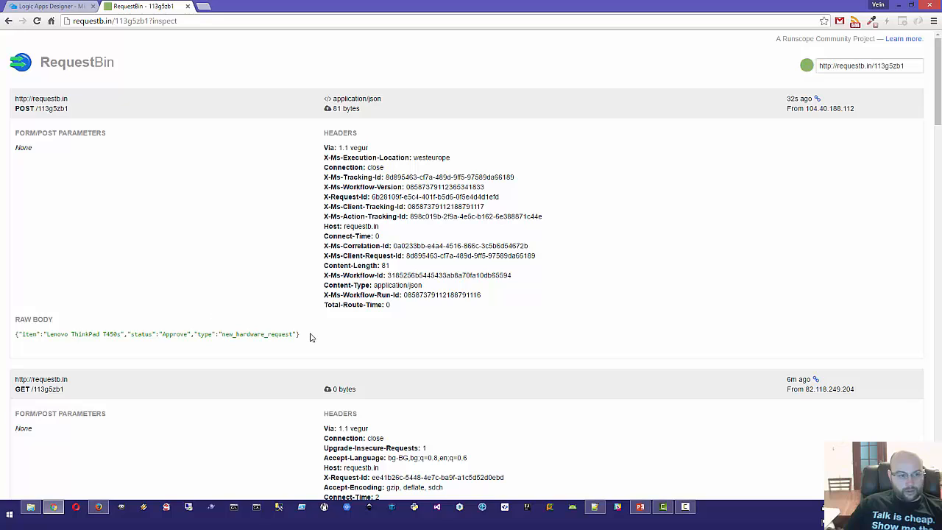
drag(198, 336, 14, 336)
click(109, 236)
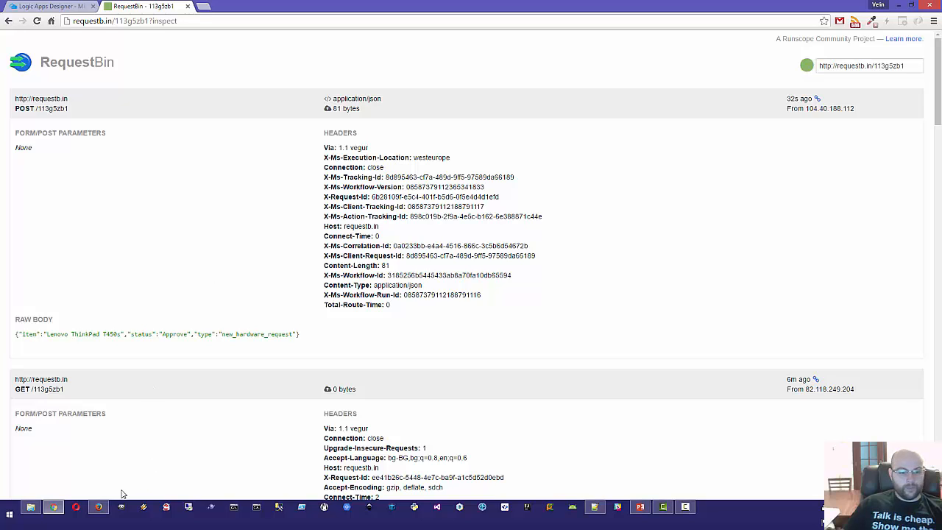
click(99, 506)
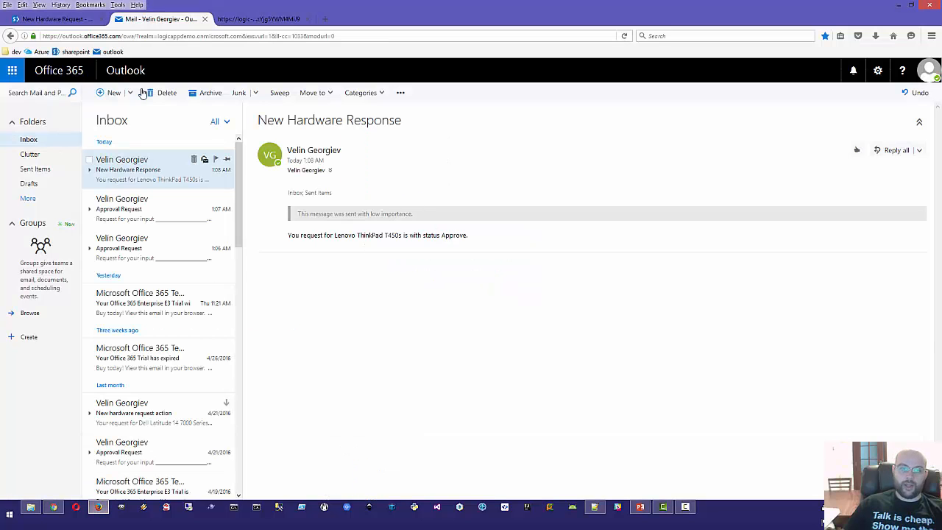
Step: Go back to the ApprovalWorkflow in Logic Apps Designer and maximize the designer blade
click(257, 19)
click(43, 21)
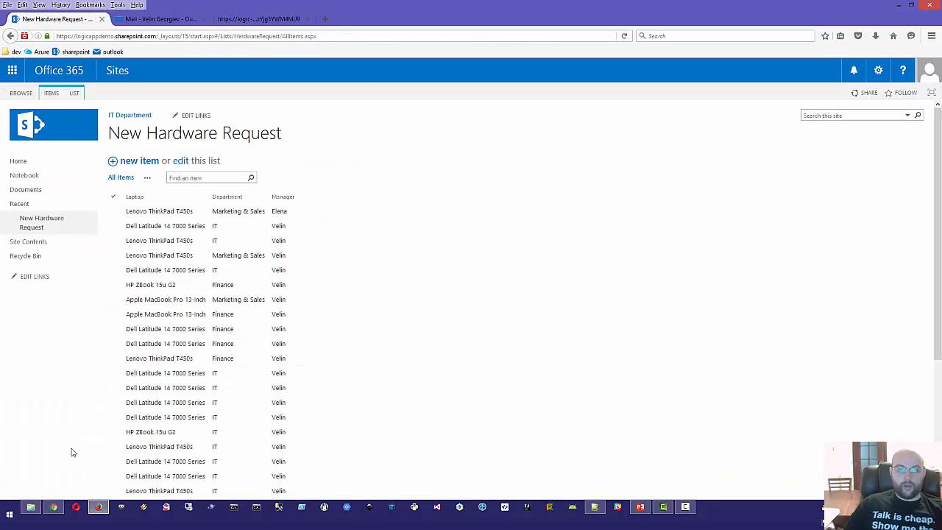
click(53, 508)
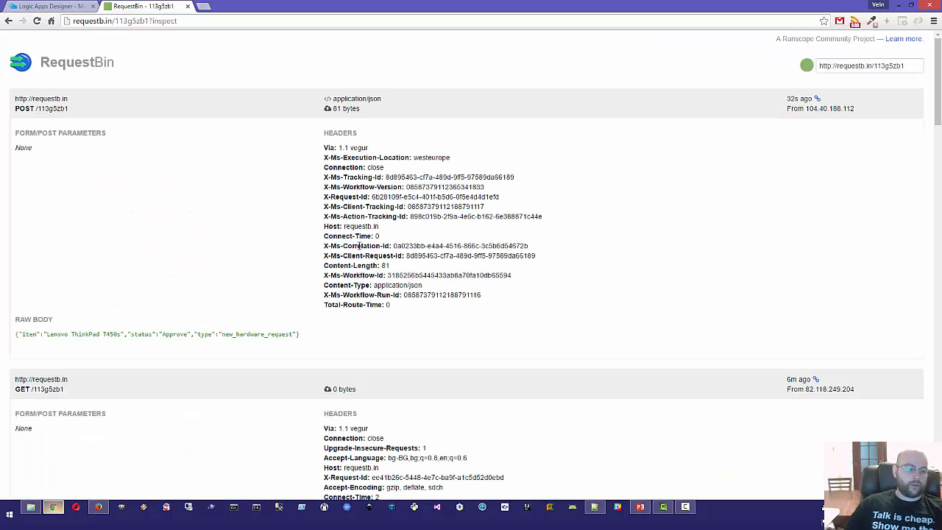
click(34, 9)
click(645, 89)
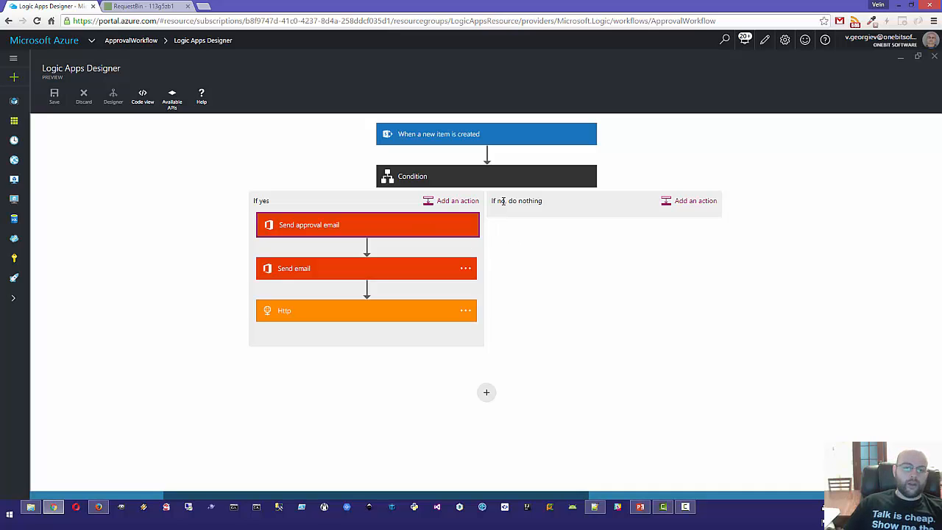
Step: Add a Slack Post Message action after Http in the If yes branch
click(456, 201)
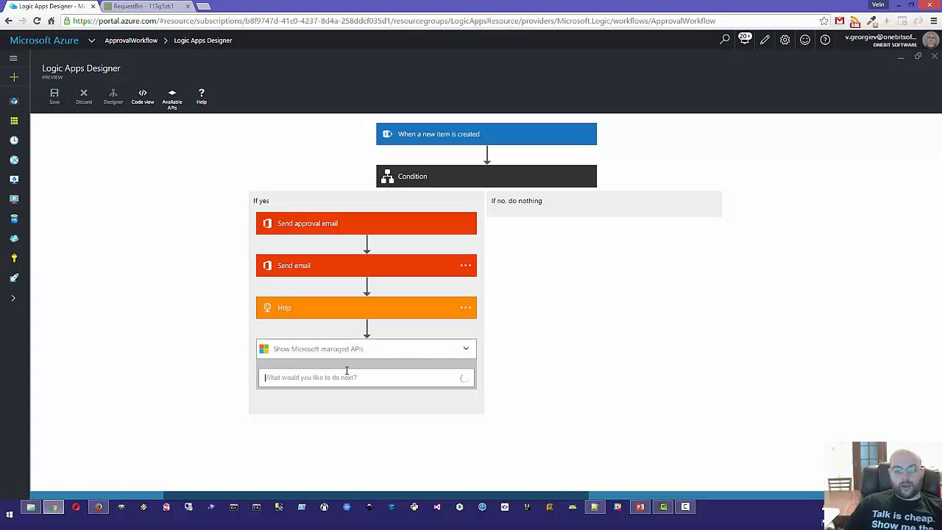
text(slak)
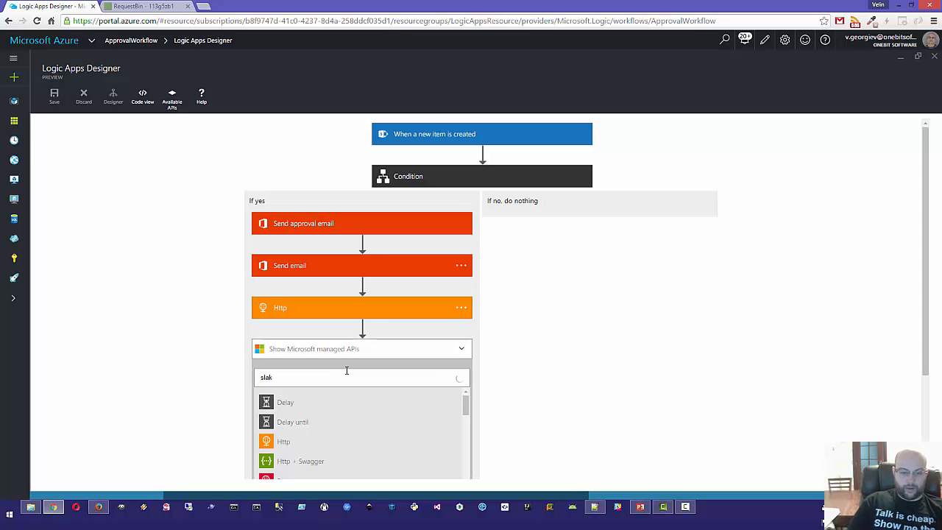
key(BackSpace)
text(ck)
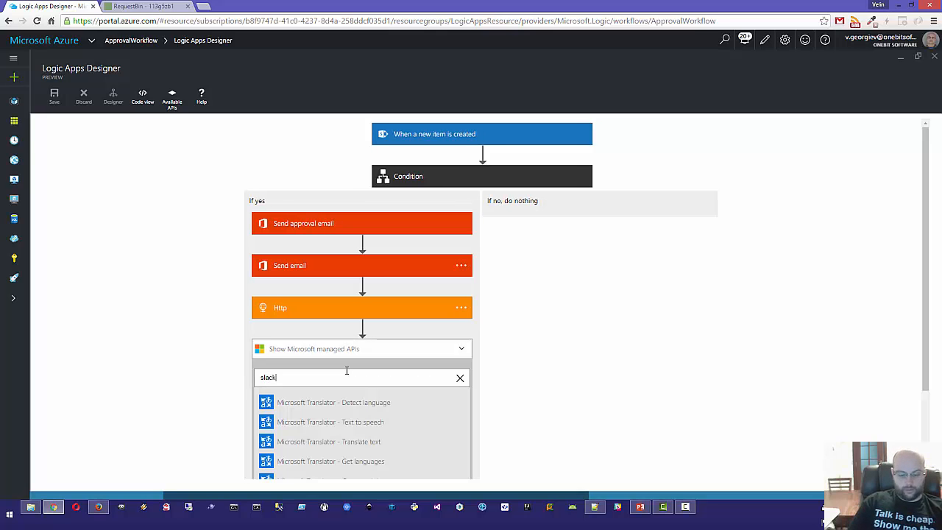
click(329, 392)
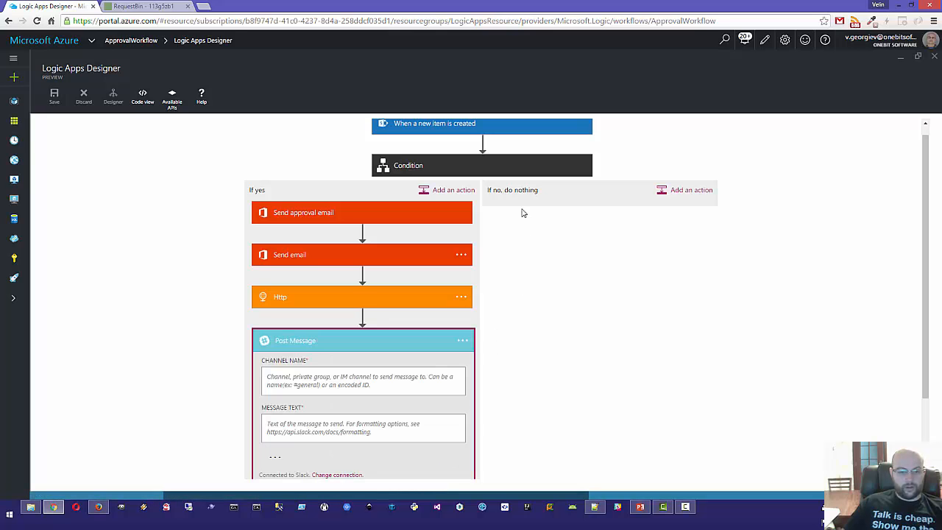
scroll(515, 251, down, 1)
click(347, 242)
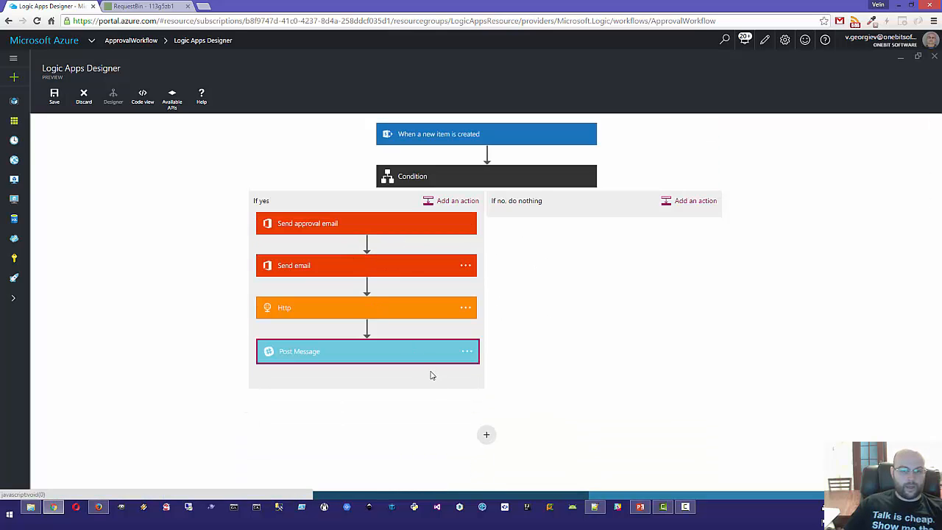
Step: Add a Twitter Post a new tweet action after Post Message
click(457, 201)
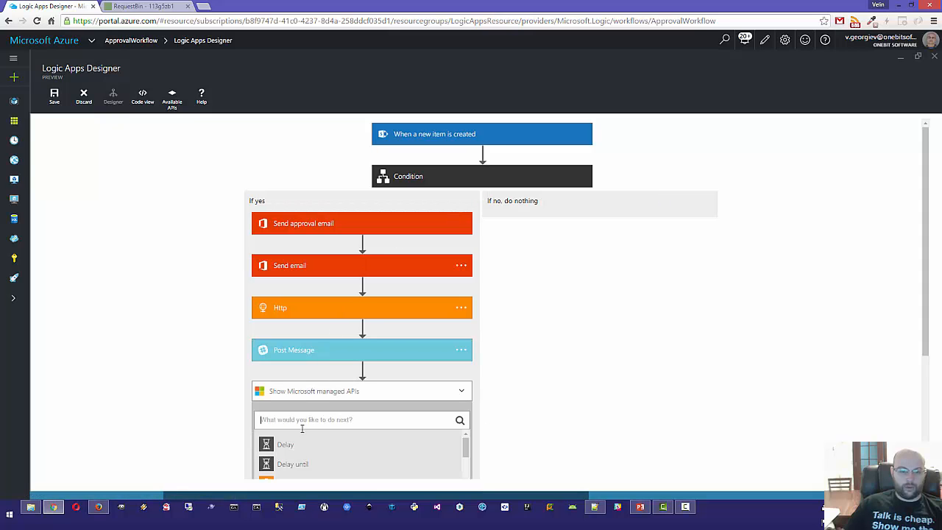
text(tweet)
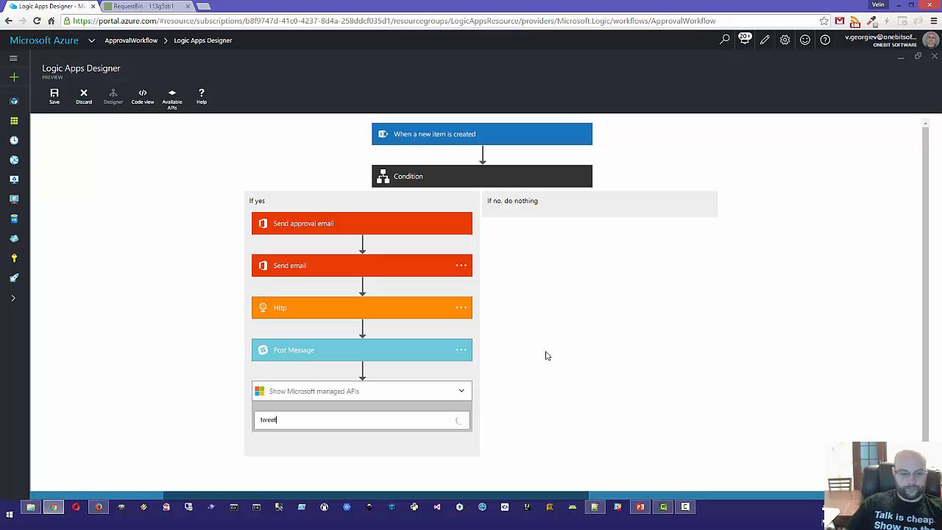
scroll(419, 385, down, 1)
click(405, 360)
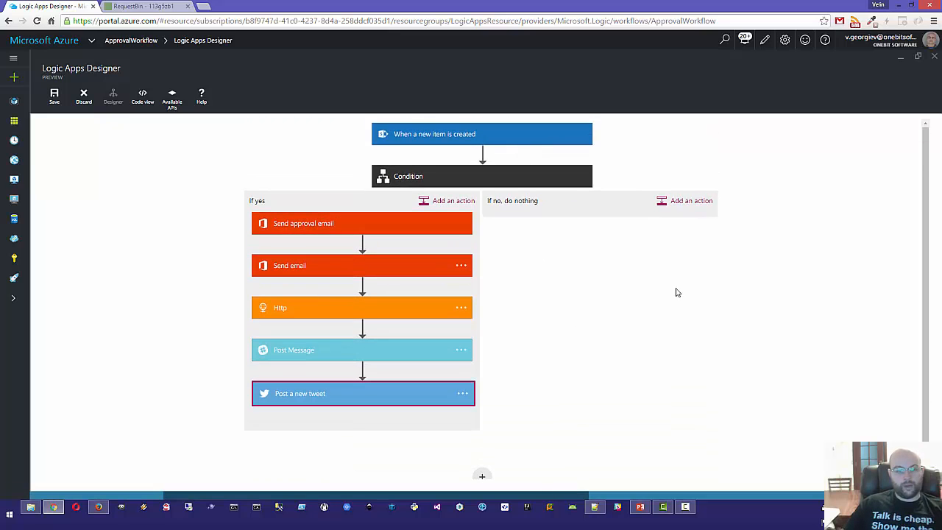